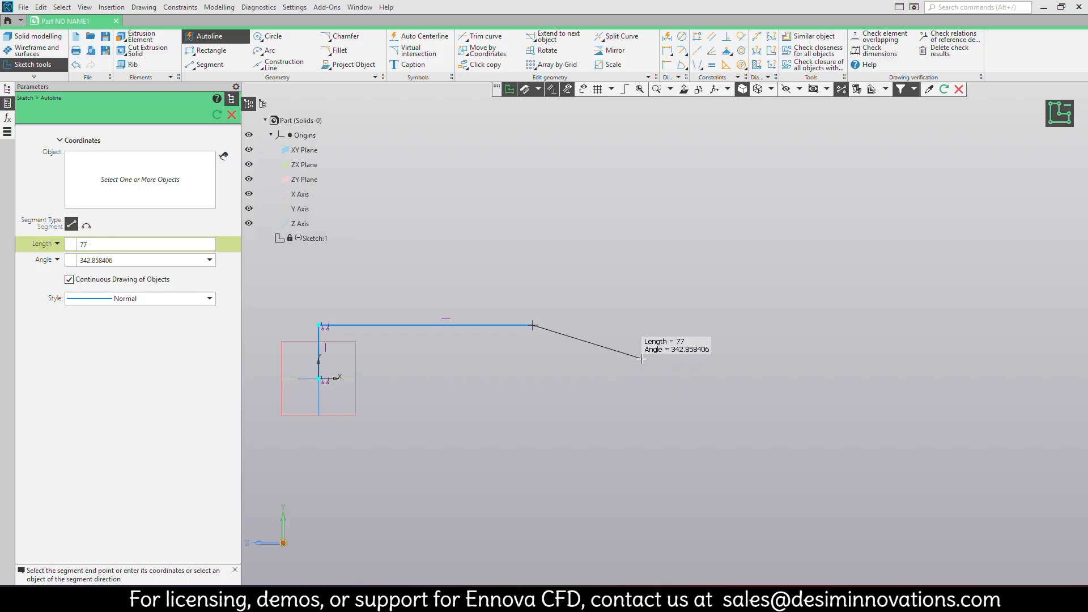
# Continue the half-profile with a downward slope 77 long, a horizontal throat, a rising slope about 55 long, a horizontal outlet and a vertical end line.
pyautogui.click(642, 359)
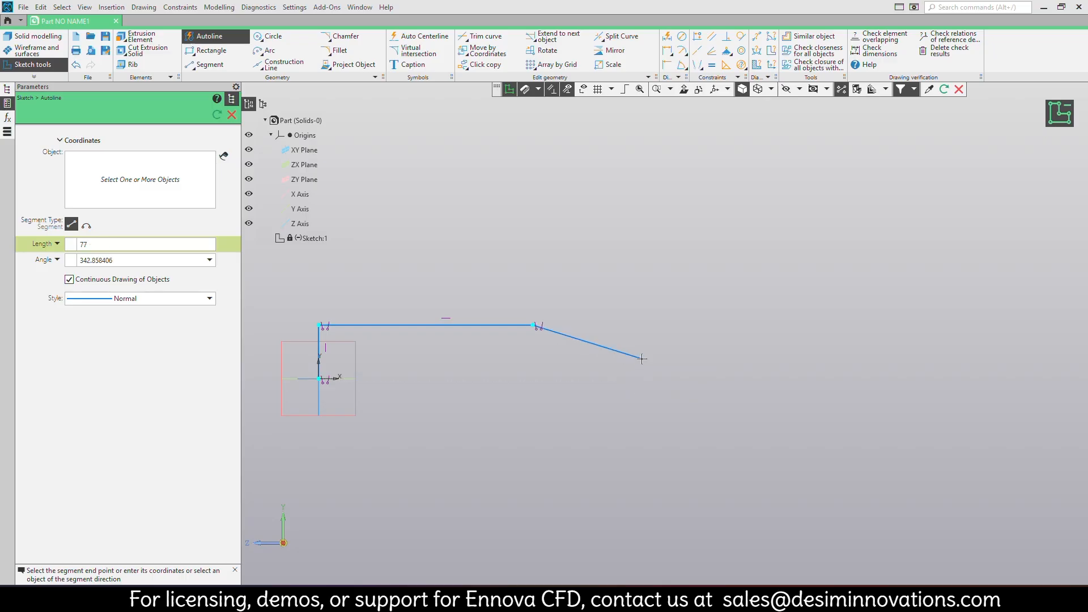
pyautogui.click(777, 359)
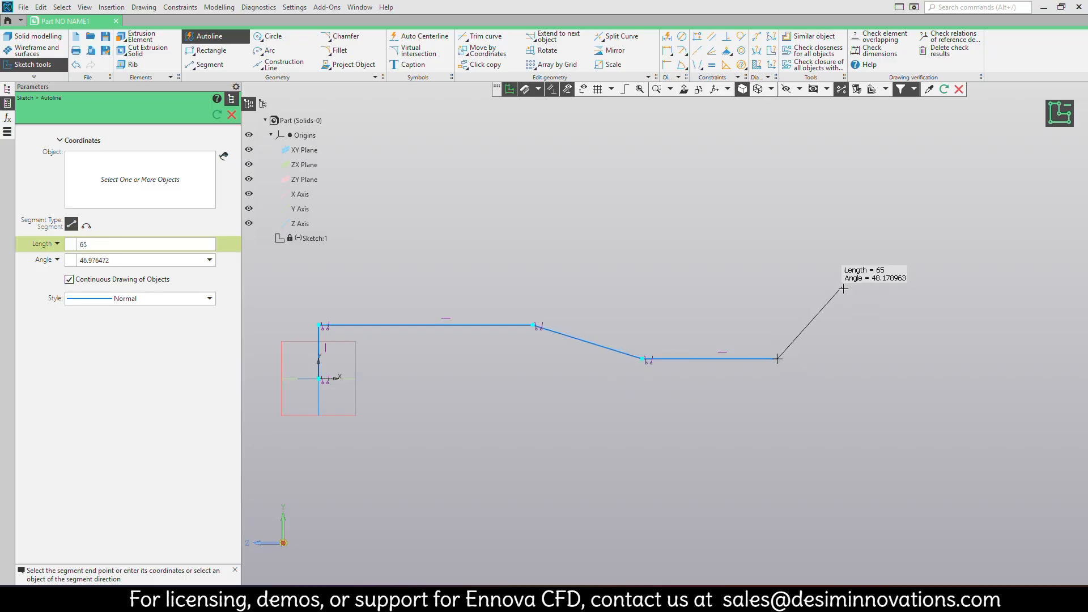
pyautogui.click(851, 325)
pyautogui.click(995, 325)
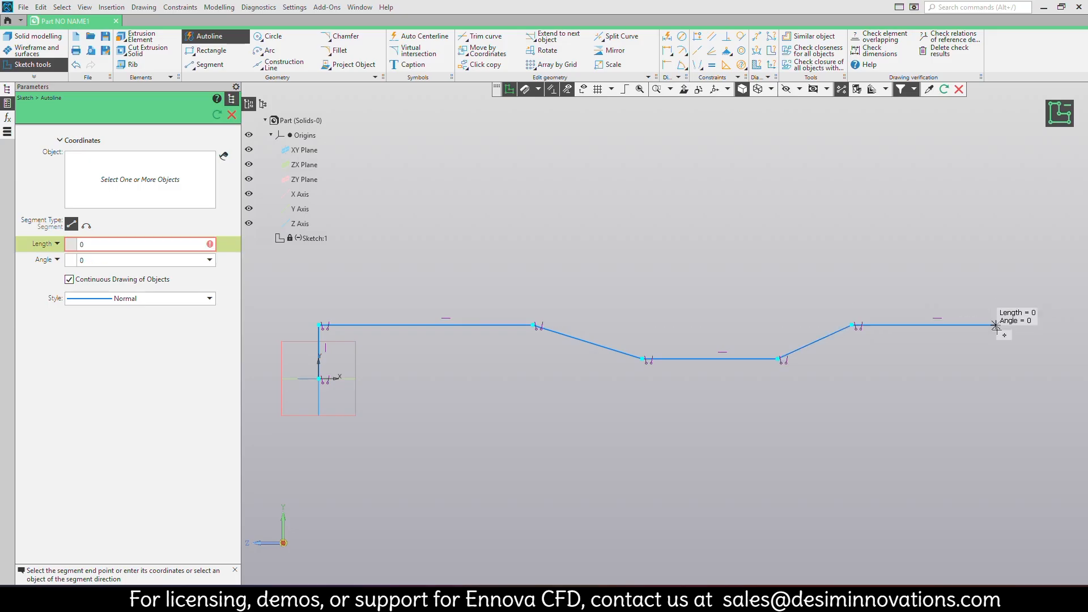
pyautogui.click(995, 378)
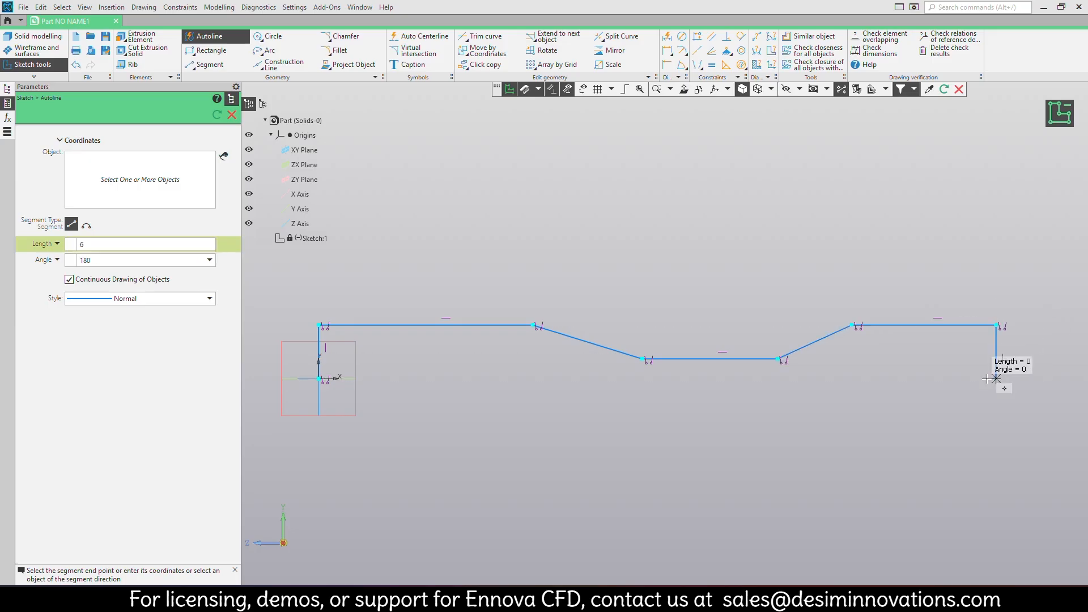
pyautogui.press('Escape')
# Add a horizontal auto centerline from the origin to the lower end of the profile's far vertical line.
pyautogui.click(441, 41)
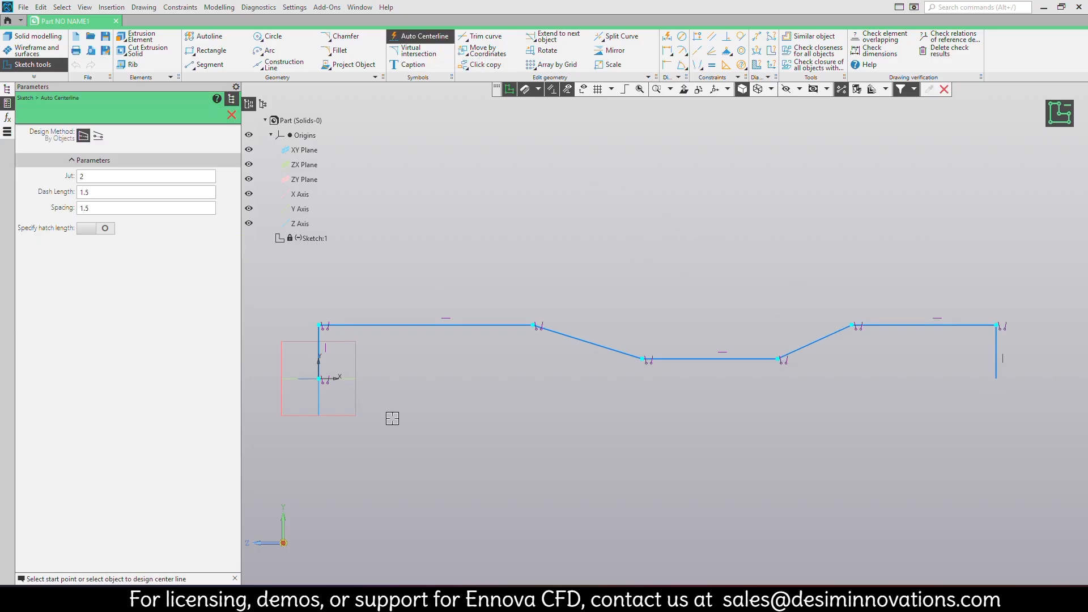
pyautogui.click(316, 378)
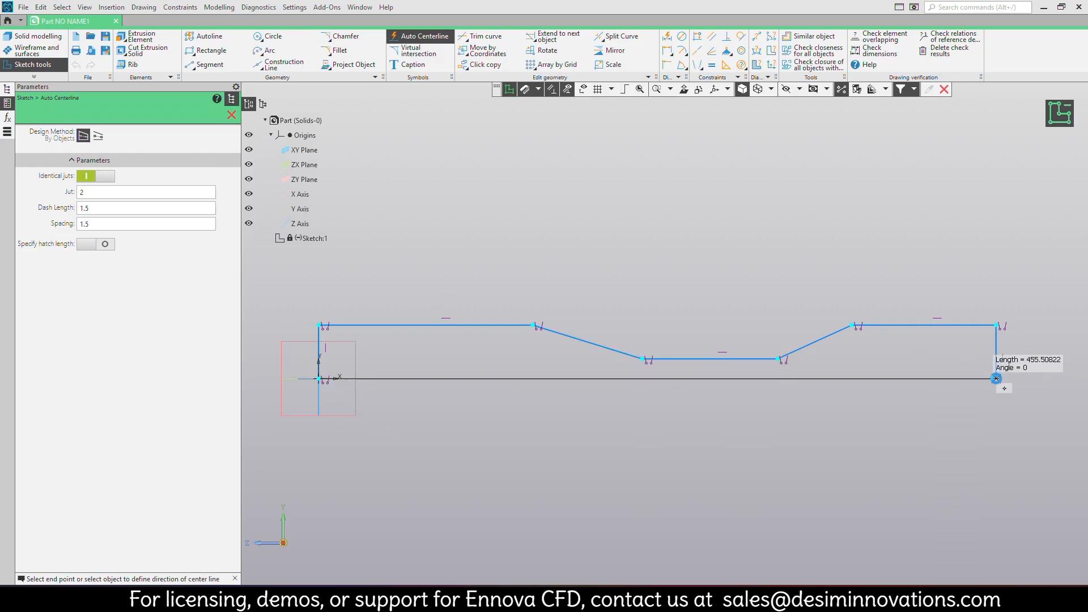
pyautogui.click(988, 377)
# Dimension the vertical line at the origin as 25 and the first horizontal segment as 100.
pyautogui.moveTo(444, 381); pyautogui.dragTo(615, 368, button='middle')
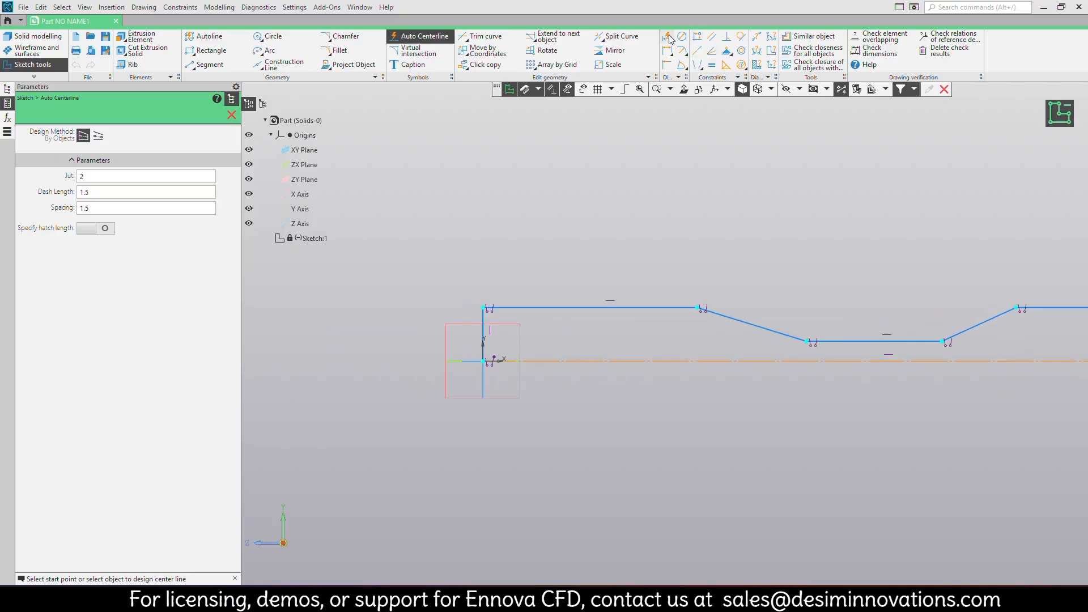
pyautogui.click(666, 38)
pyautogui.scroll(3, 488, 403)
pyautogui.click(488, 253)
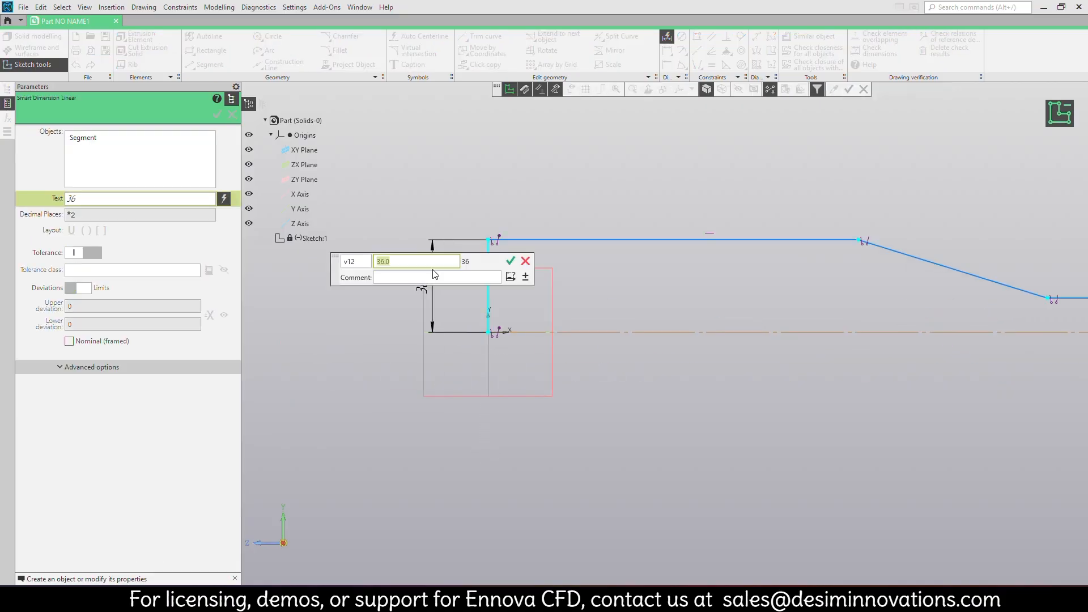
pyautogui.press('Return')
pyautogui.click(510, 239)
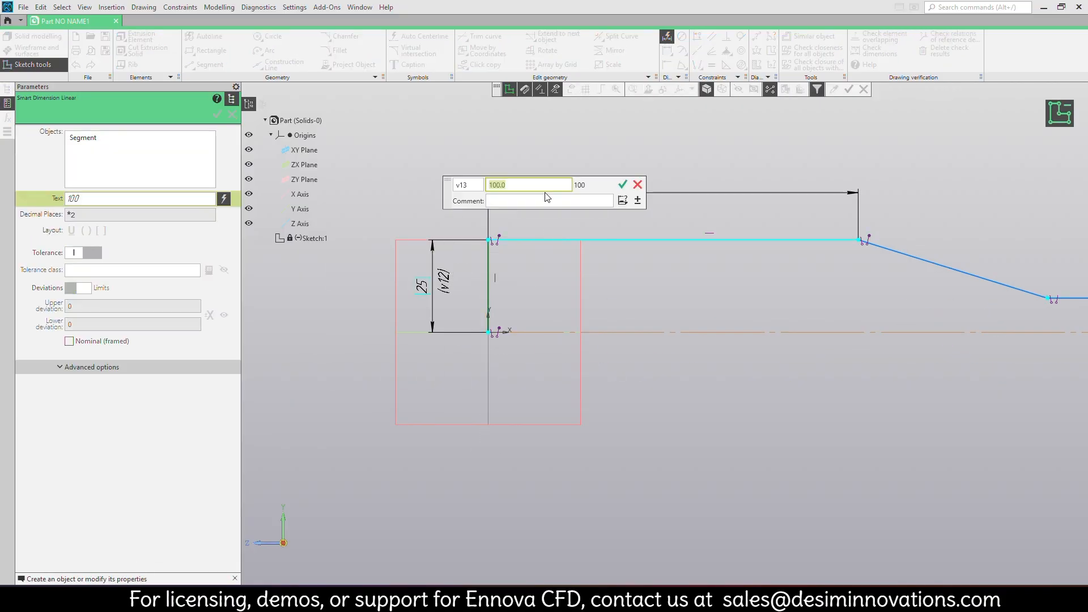
pyautogui.press('Return')
# Dimension the horizontal length of the downward-sloping converging segment as 40.
pyautogui.moveTo(763, 294); pyautogui.dragTo(612, 347, button='middle')
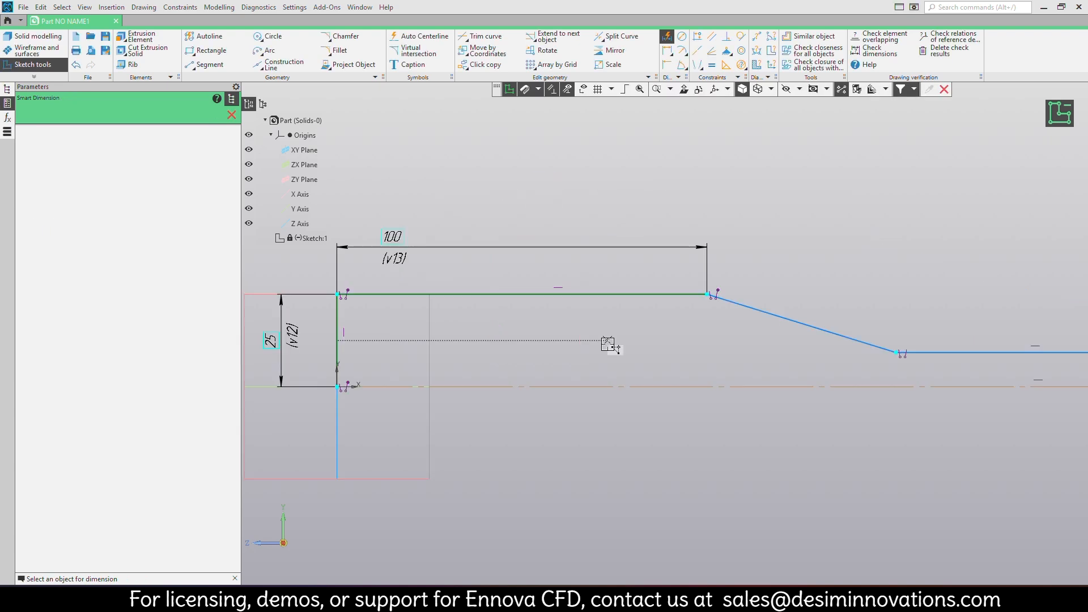
pyautogui.click(747, 307)
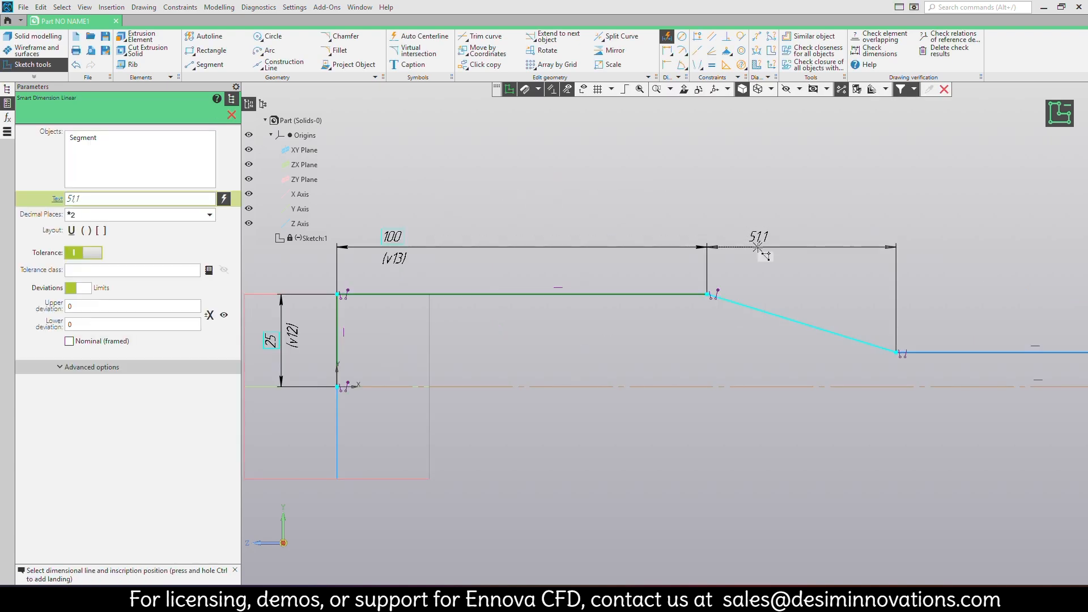
pyautogui.click(760, 251)
pyautogui.write('40')
pyautogui.press('Return')
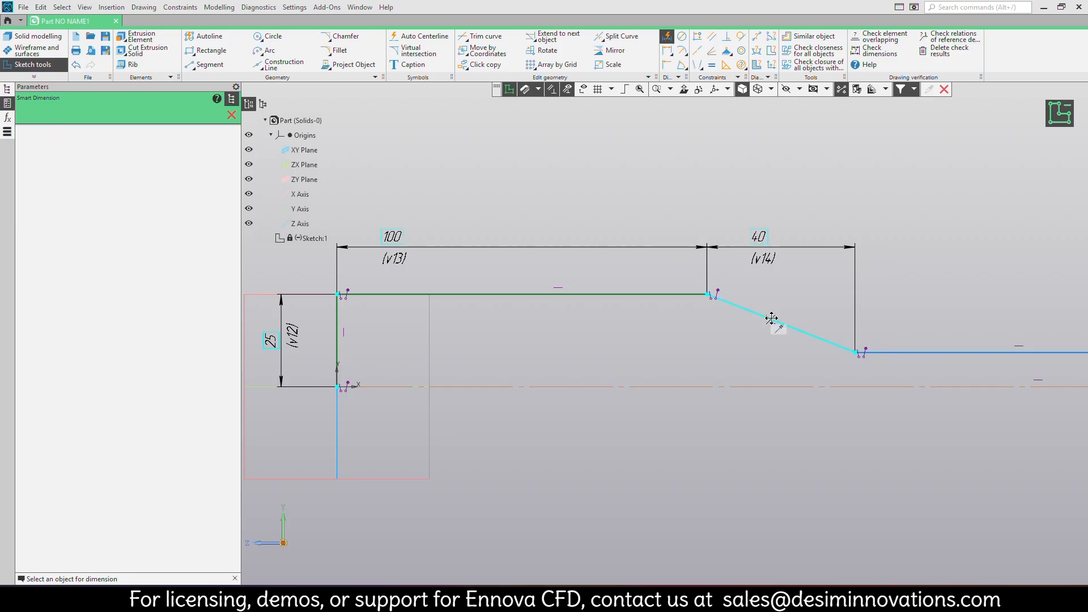
# Dimension the short horizontal throat segment's length as 20.
pyautogui.moveTo(970, 339); pyautogui.dragTo(518, 347, button='middle')
pyautogui.click(522, 361)
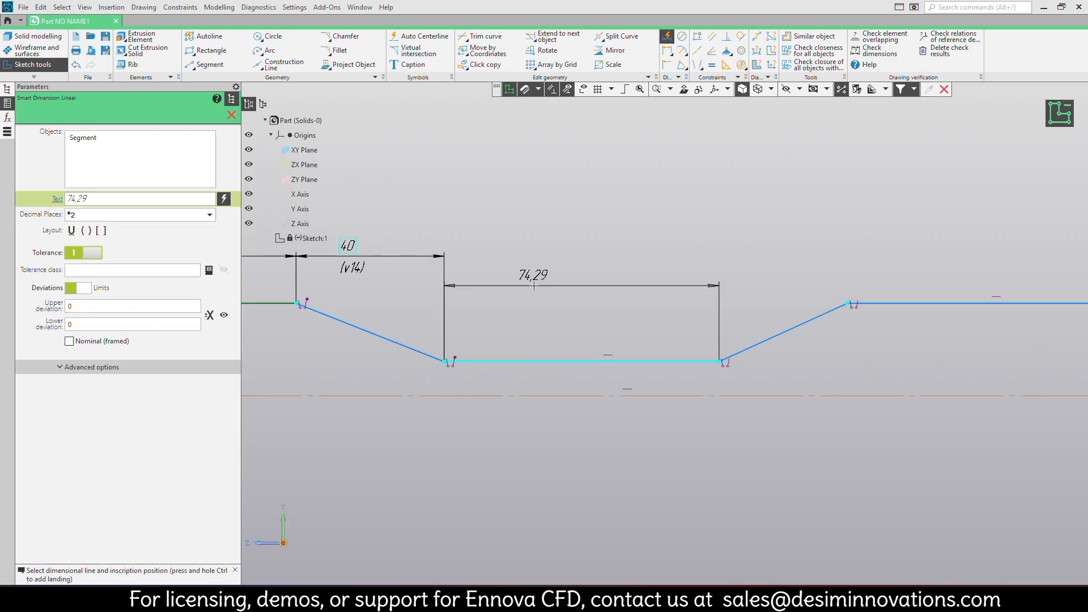
pyautogui.click(536, 288)
pyautogui.write('20')
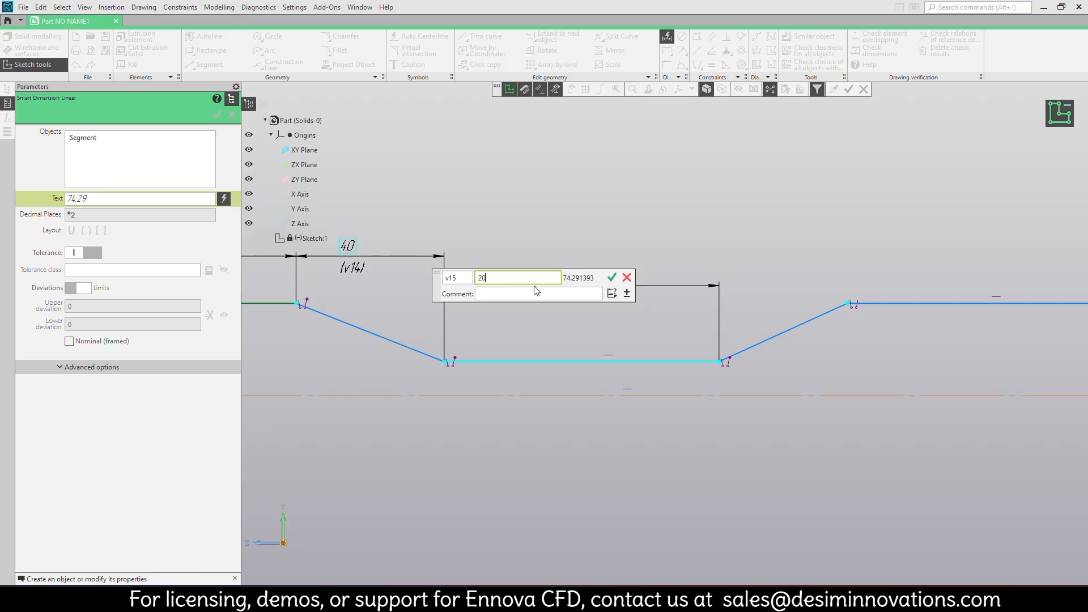
pyautogui.press('Return')
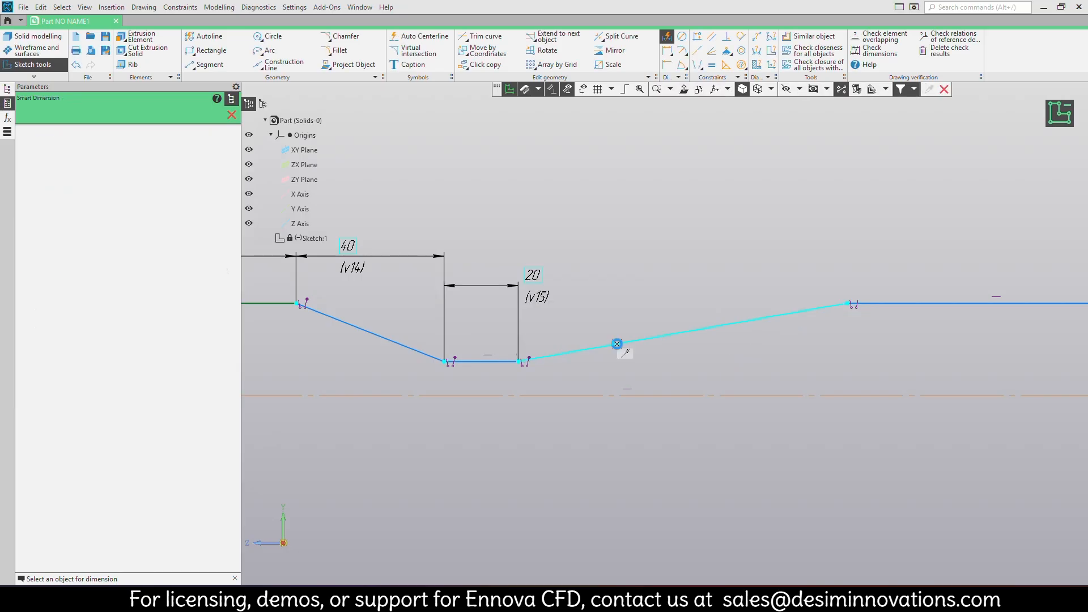
# Dimension the horizontal length of the rising diverging segment as 80.
pyautogui.click(619, 343)
pyautogui.click(628, 229)
pyautogui.write('80')
pyautogui.press('Return')
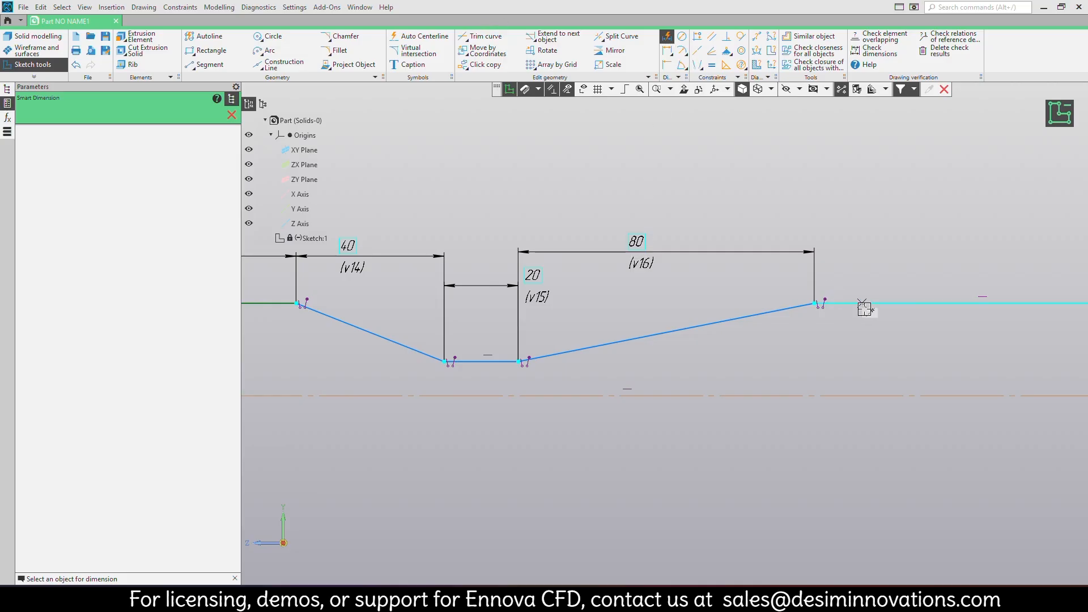
# Dimension the last horizontal outlet segment's length as 150.
pyautogui.moveTo(861, 308); pyautogui.dragTo(656, 382, button='middle')
pyautogui.click(719, 343)
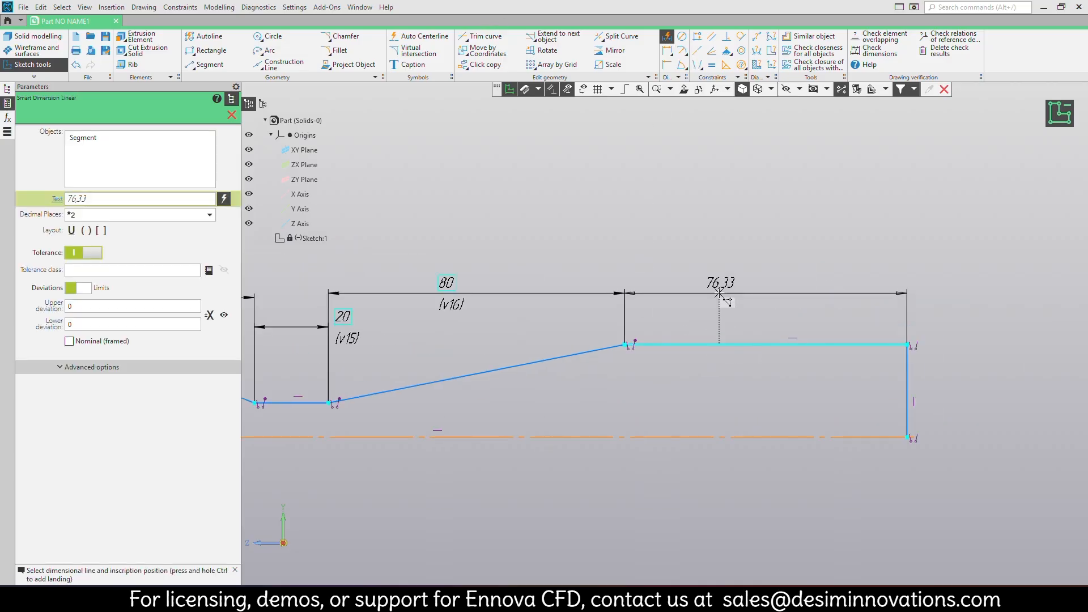
pyautogui.click(719, 293)
pyautogui.write('150')
pyautogui.press('Return')
# Dimension the throat segment's vertical distance from the origin on the centerline as 12.5.
pyautogui.scroll(-7, 720, 293)
pyautogui.moveTo(573, 322)
pyautogui.mouseDown(button='middle')
pyautogui.moveTo(601, 385)
pyautogui.moveTo(570, 350)
pyautogui.moveTo(549, 377)
pyautogui.mouseUp(button='middle')
pyautogui.scroll(5, 597, 374)
pyautogui.scroll(1, 549, 378)
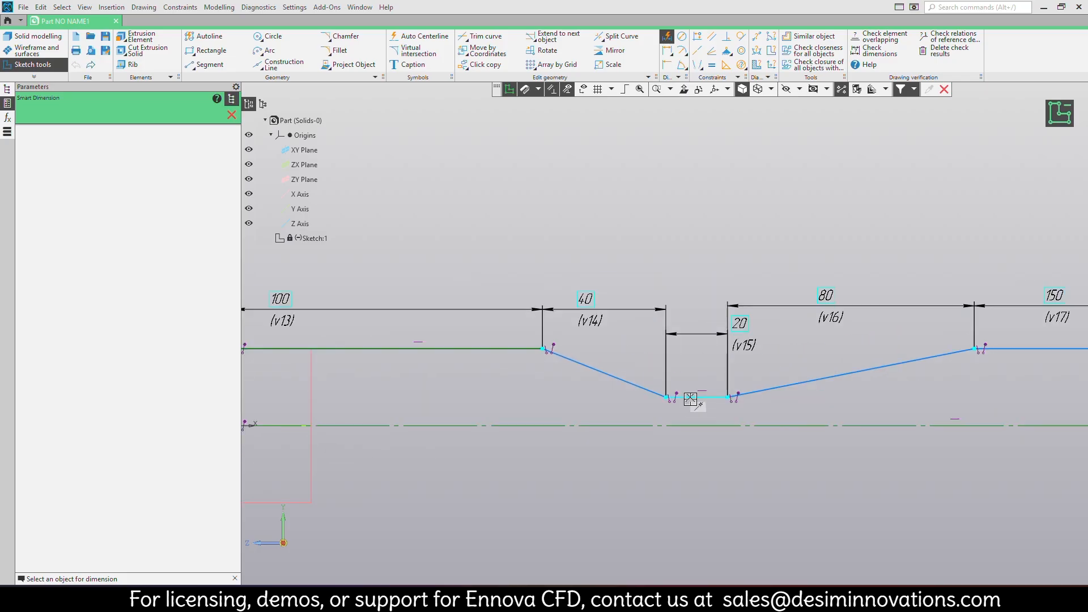
pyautogui.click(690, 399)
pyautogui.moveTo(457, 396); pyautogui.dragTo(709, 362, button='middle')
pyautogui.click(489, 393)
pyautogui.click(488, 392)
pyautogui.click(487, 389)
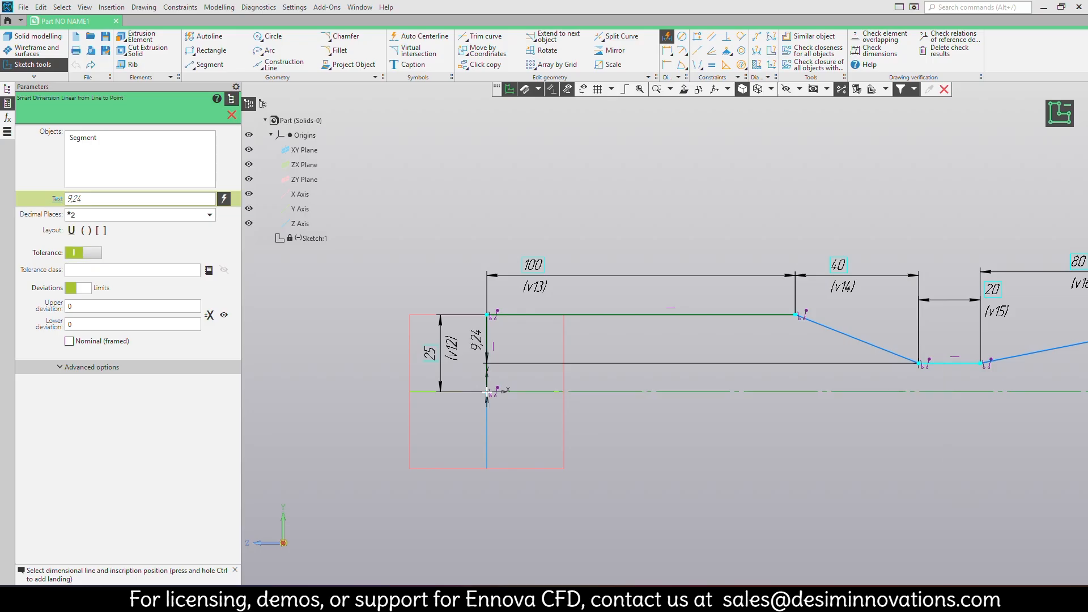
pyautogui.moveTo(934, 461); pyautogui.dragTo(691, 444, button='middle')
pyautogui.click(690, 428)
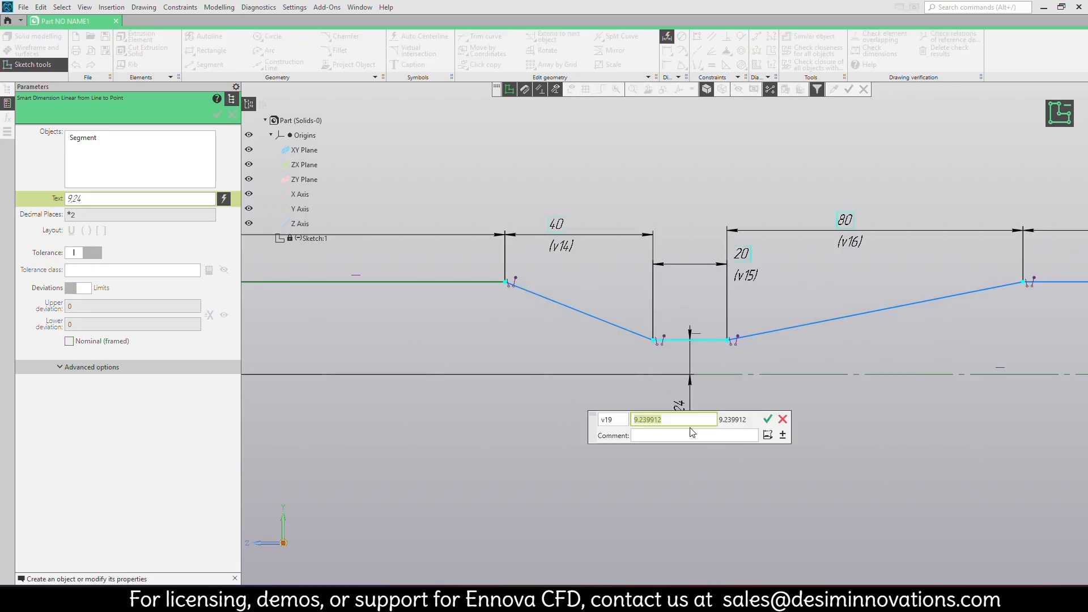
pyautogui.write('12.5')
pyautogui.press('Return')
# Dimension the vertical end line at the outlet as 25.
pyautogui.moveTo(836, 369); pyautogui.dragTo(547, 381, button='middle')
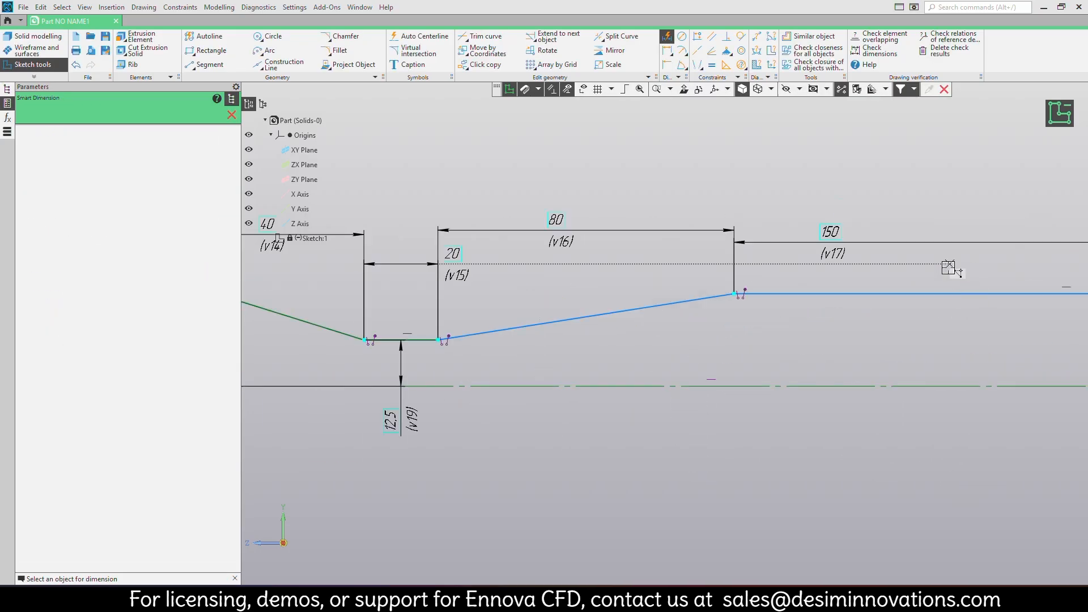
pyautogui.moveTo(911, 302); pyautogui.dragTo(458, 261, button='middle')
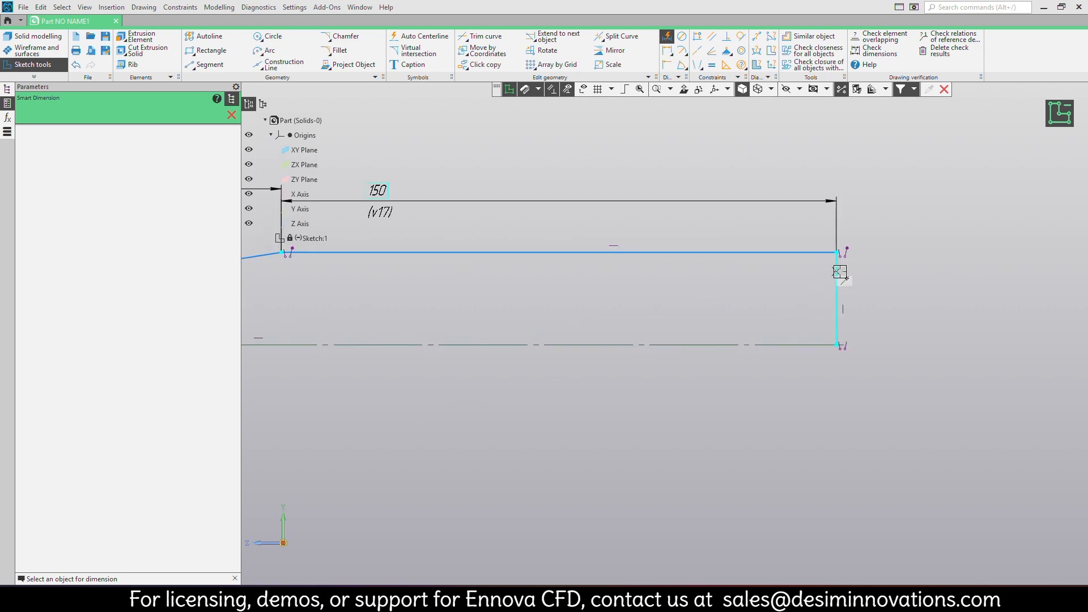
pyautogui.click(838, 275)
pyautogui.click(970, 300)
pyautogui.write('25')
pyautogui.press('Return')
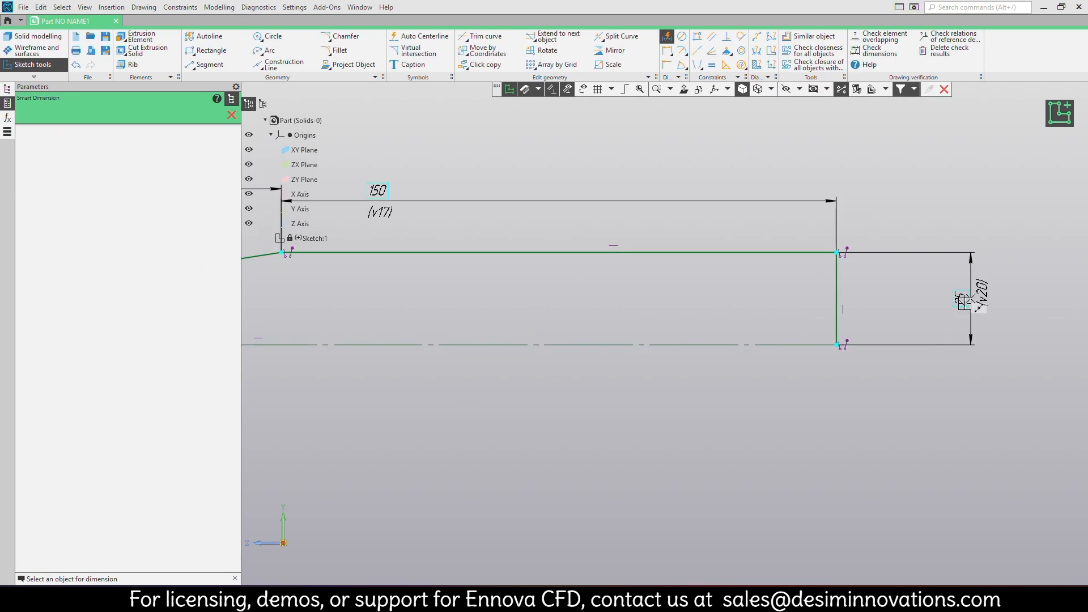
# Revolve the dimensioned profile 360 degrees about its centerline into a solid and view it from the side.
pyautogui.scroll(-5, 643, 357)
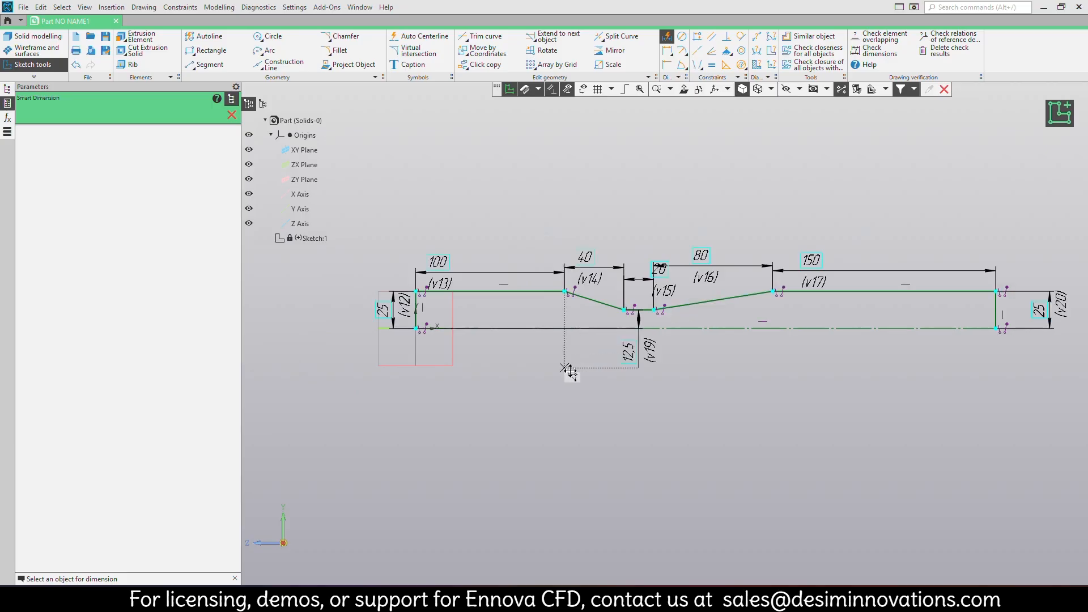
pyautogui.moveTo(567, 365); pyautogui.dragTo(631, 372, button='middle')
pyautogui.click(143, 40)
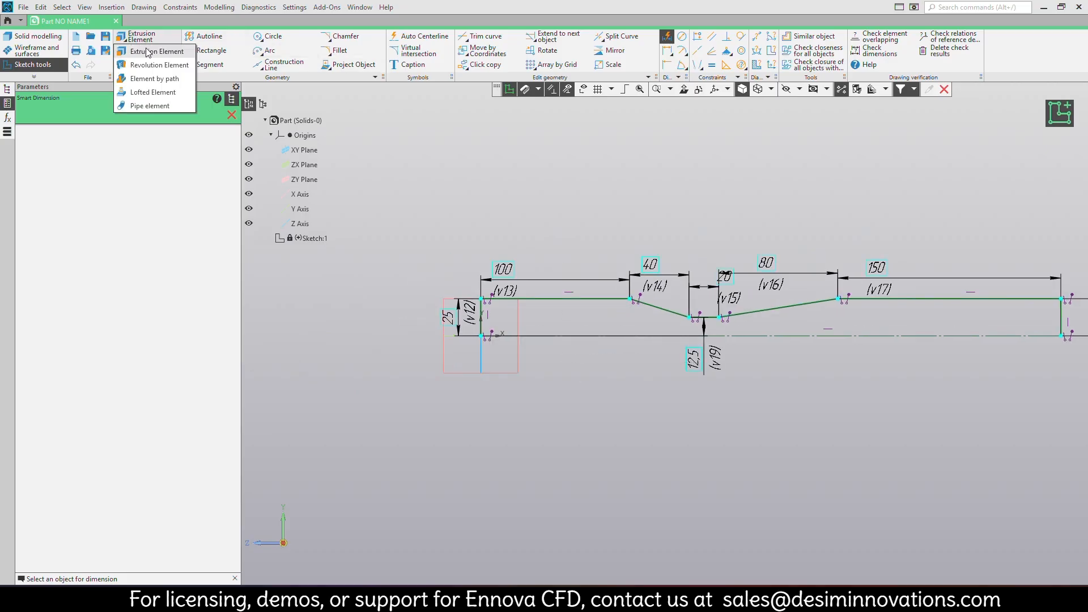
pyautogui.click(152, 66)
pyautogui.click(217, 115)
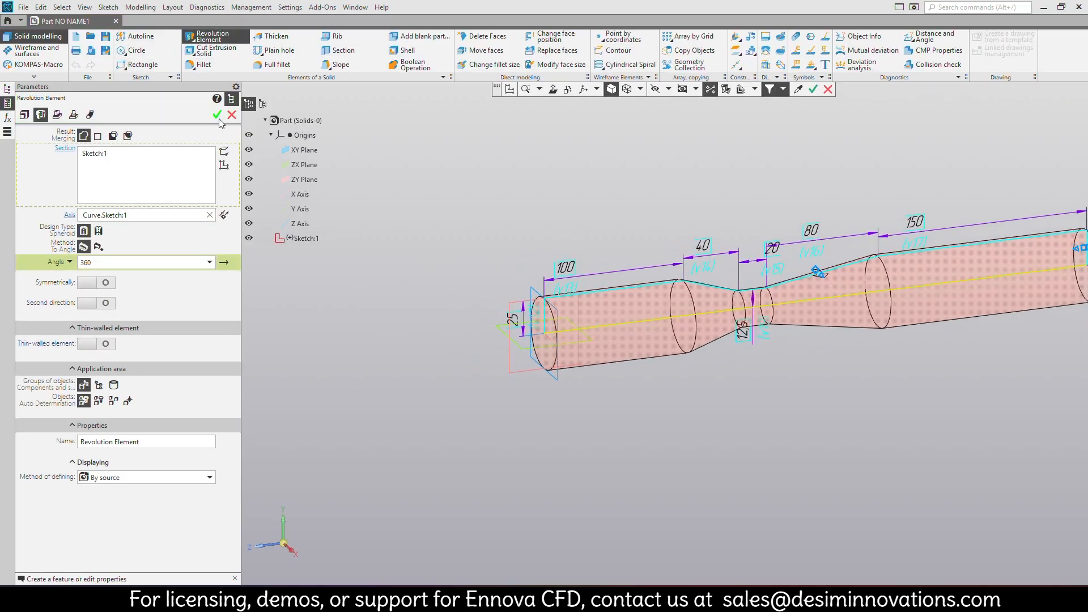
pyautogui.moveTo(736, 344); pyautogui.dragTo(669, 447, button='middle')
pyautogui.click(274, 537)
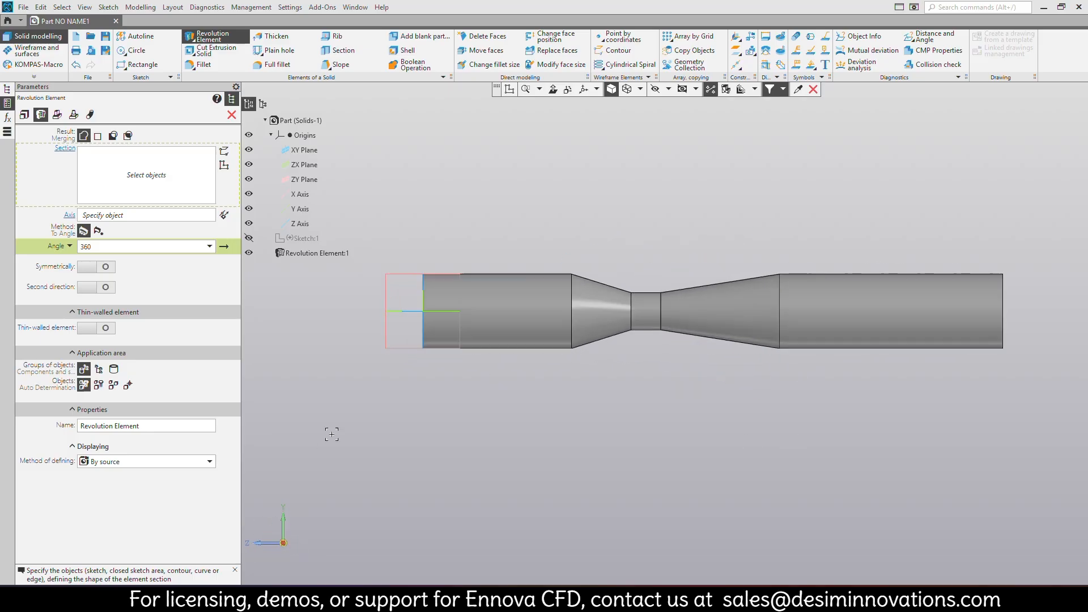
pyautogui.click(232, 115)
# Export the entire part in STEP AP203 format as Venturi tube.stp.
pyautogui.moveTo(460, 211); pyautogui.dragTo(491, 253, button='middle')
pyautogui.click(22, 7)
pyautogui.click(46, 187)
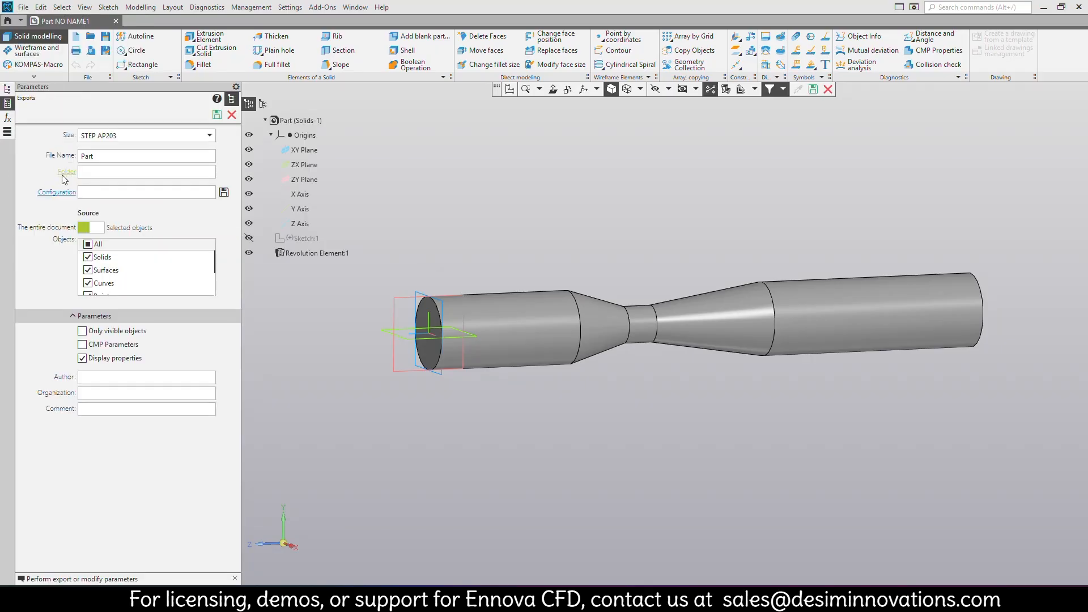
pyautogui.click(66, 171)
pyautogui.click(798, 437)
pyautogui.click(217, 116)
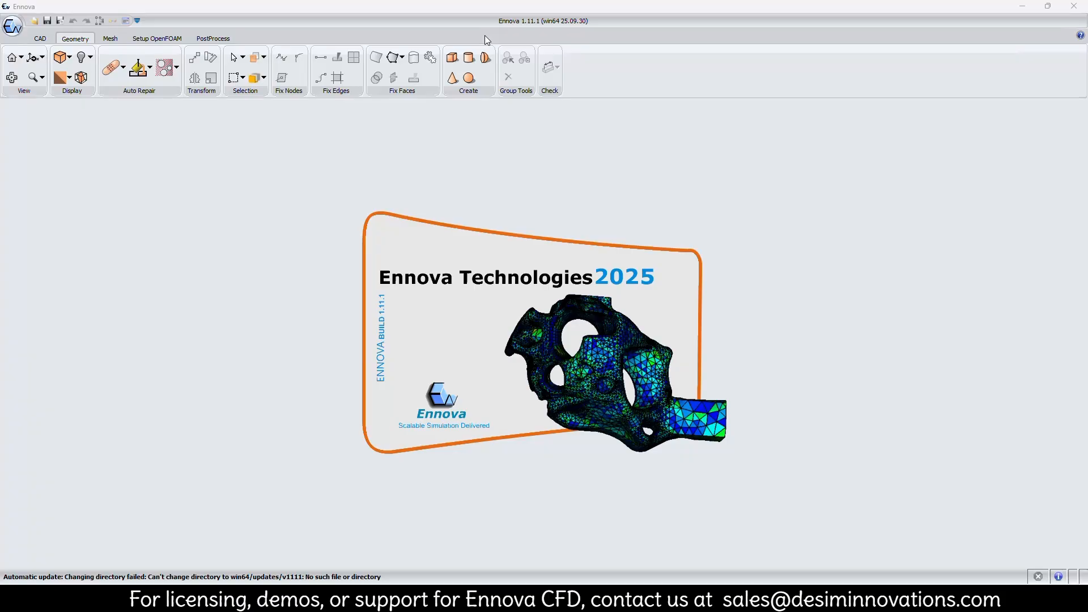
# Switch to Ennova and open the geometry file Venturi tube.stp.
pyautogui.click(13, 25)
pyautogui.click(51, 49)
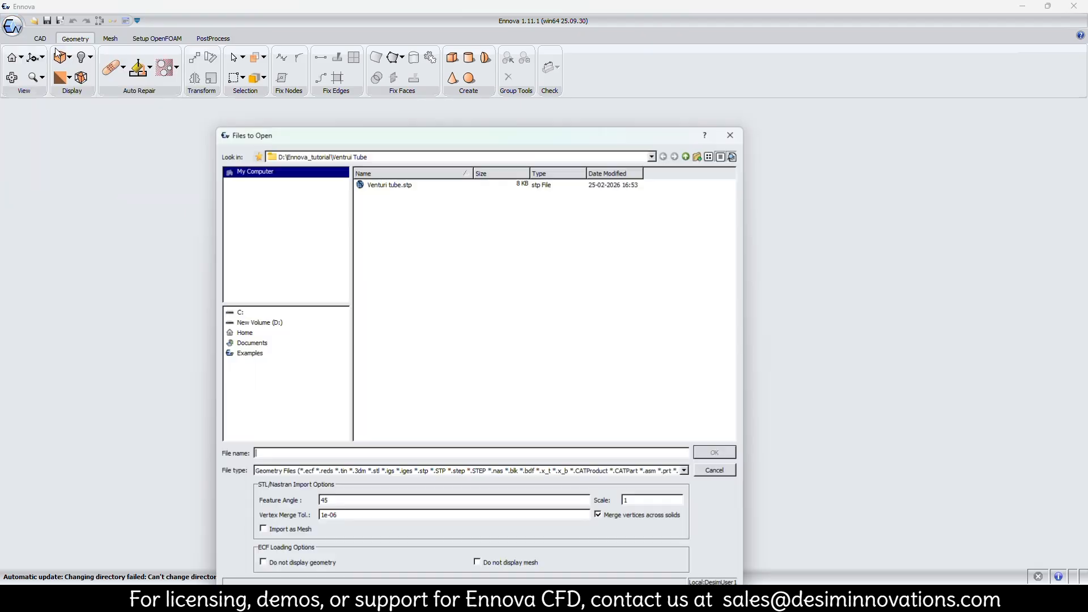
pyautogui.click(413, 187)
pyautogui.click(712, 457)
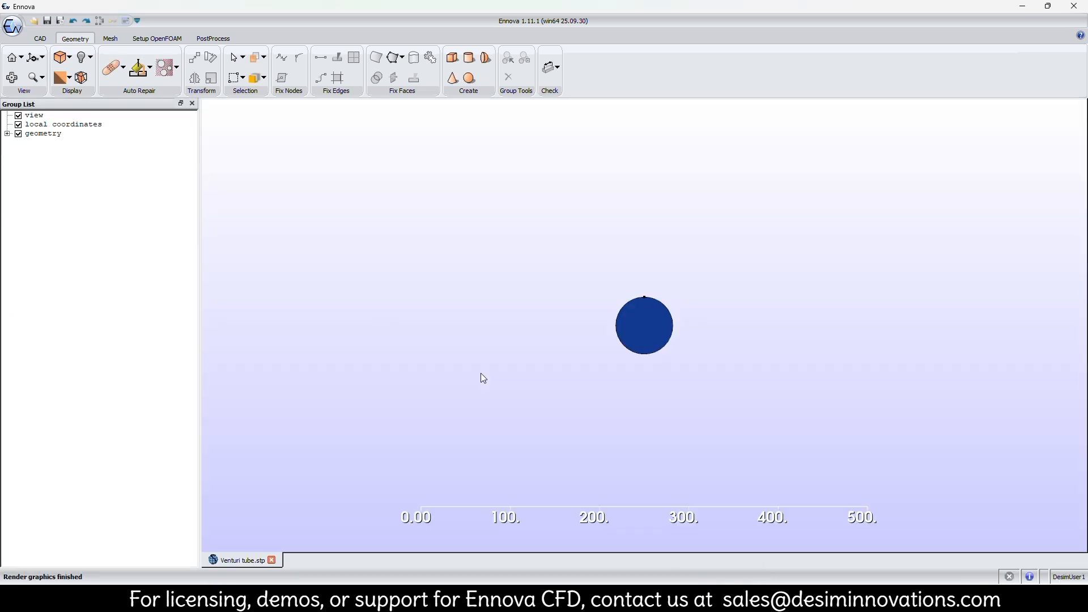
# Move the circular end face of the shorter pipe section to a new group named Inlet.
pyautogui.moveTo(718, 367); pyautogui.dragTo(570, 366, button='middle')
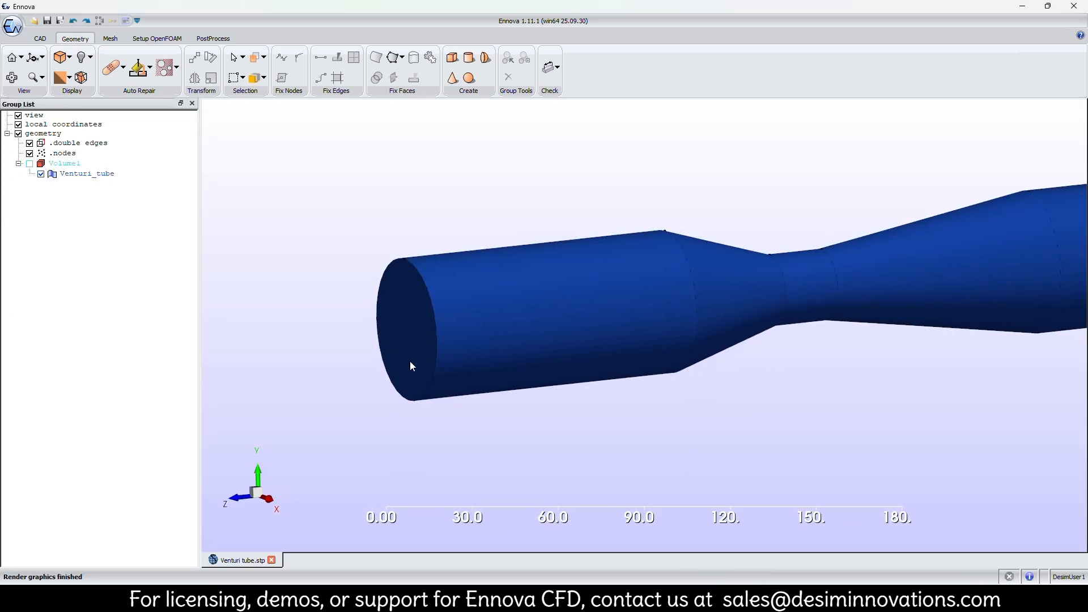
pyautogui.moveTo(412, 366)
pyautogui.mouseDown(button='middle')
pyautogui.moveTo(395, 364)
pyautogui.moveTo(427, 372)
pyautogui.mouseUp(button='middle')
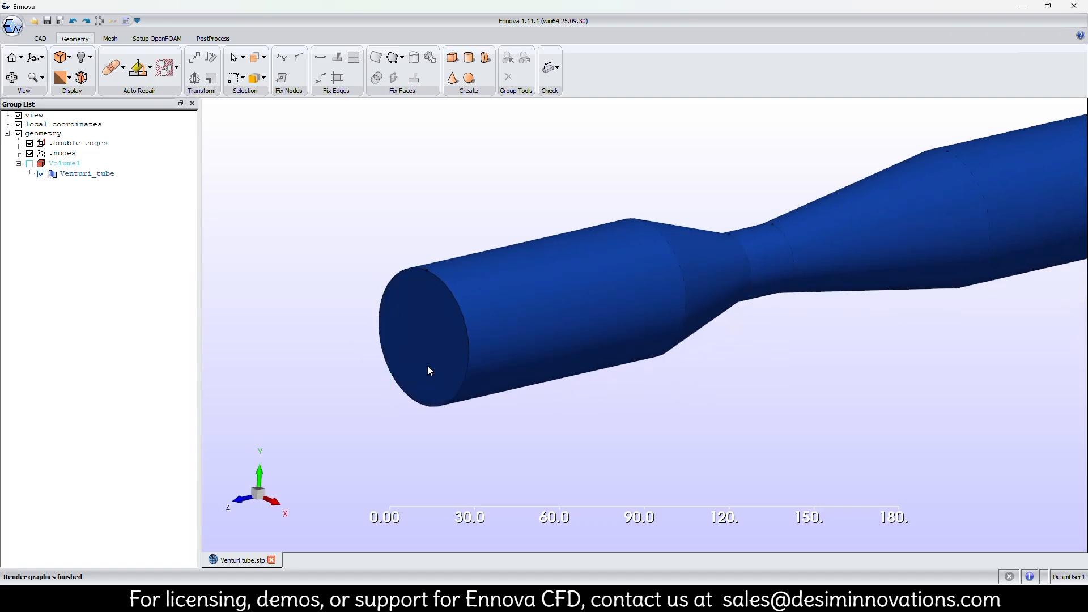
pyautogui.click(428, 361)
pyautogui.rightClick(428, 362)
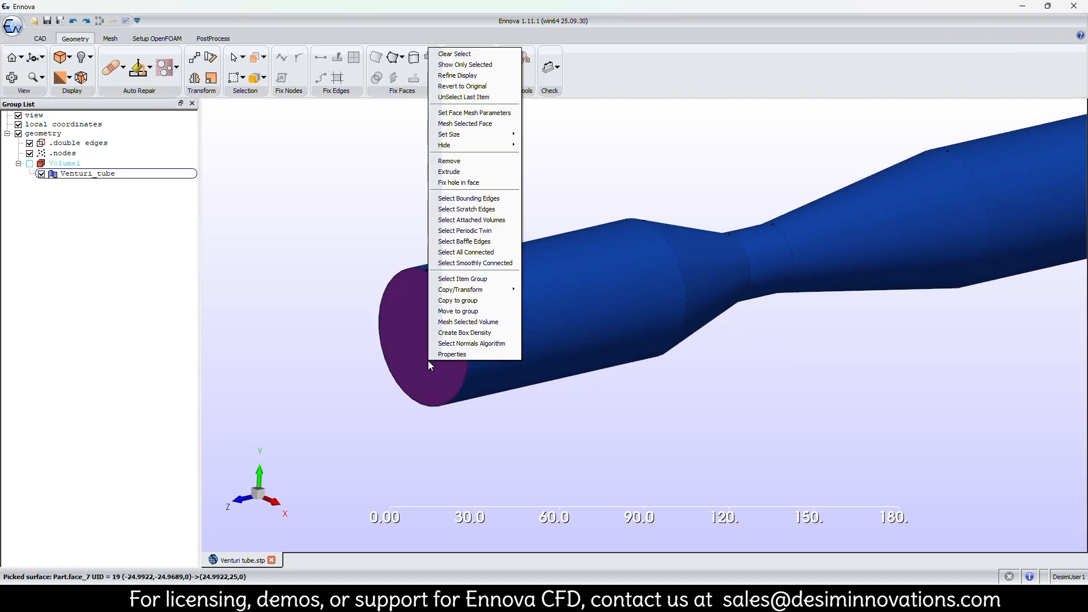
pyautogui.click(466, 311)
pyautogui.write('Inlet_pi')
pyautogui.press('BackSpace')
pyautogui.press('BackSpace')
pyautogui.press('BackSpace')
pyautogui.press('BackSpace')
pyautogui.press('BackSpace')
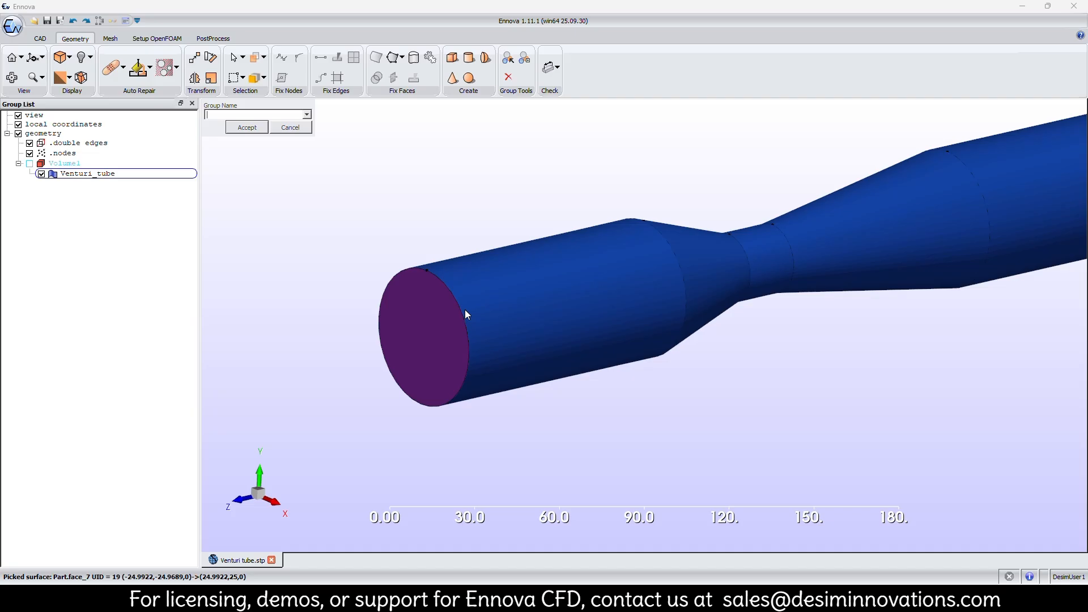
pyautogui.write('Inlet')
pyautogui.press('Return')
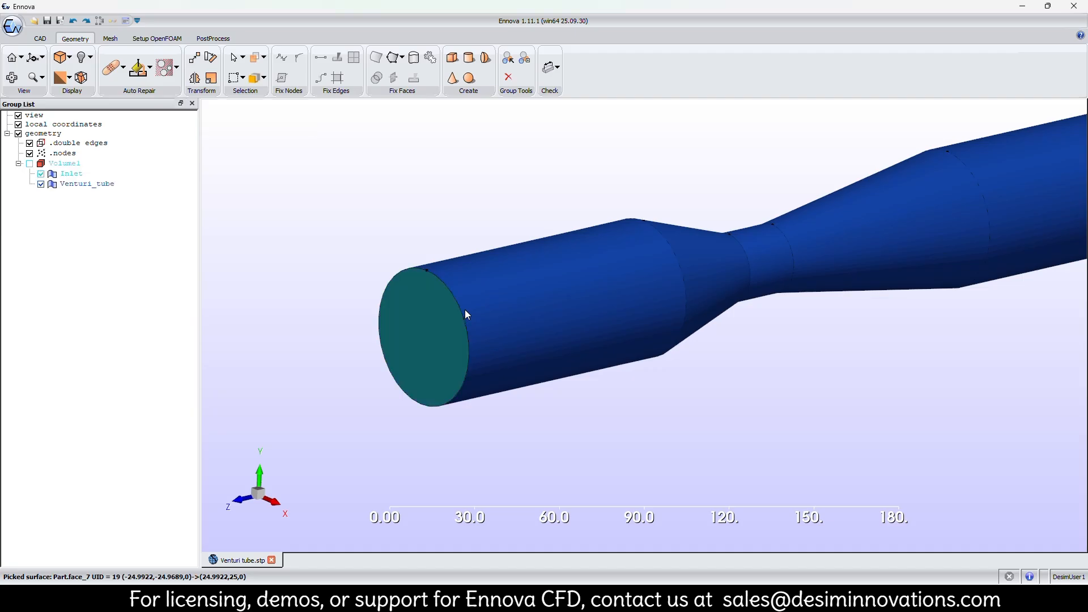
# Move the cylindrical face adjoining the Inlet face to a new group named Inlet_pipe.
pyautogui.click(523, 322)
pyautogui.rightClick(522, 321)
pyautogui.click(549, 278)
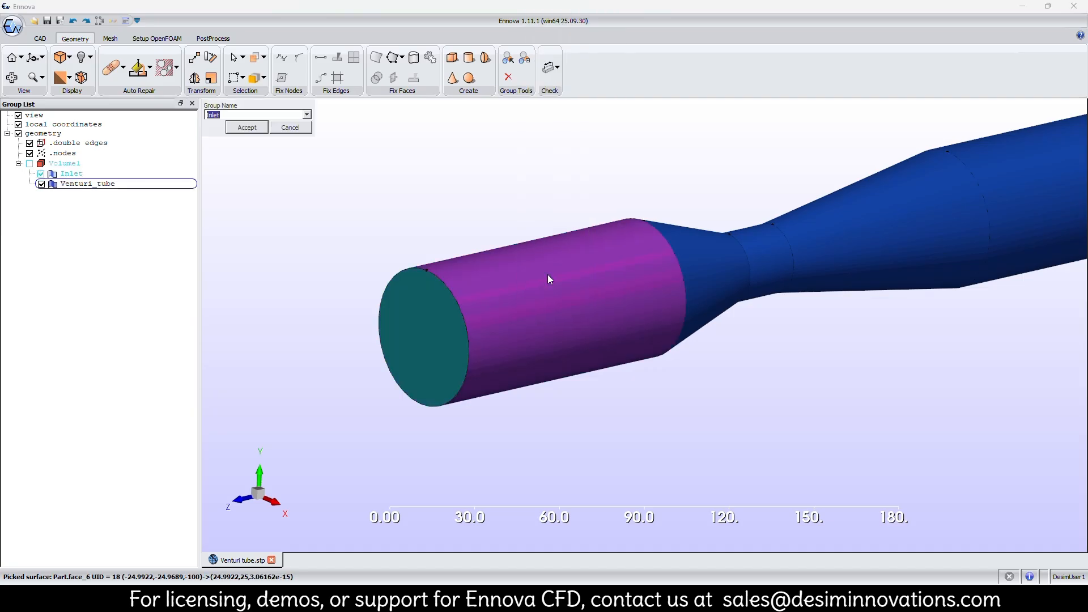
pyautogui.write('Inlet')
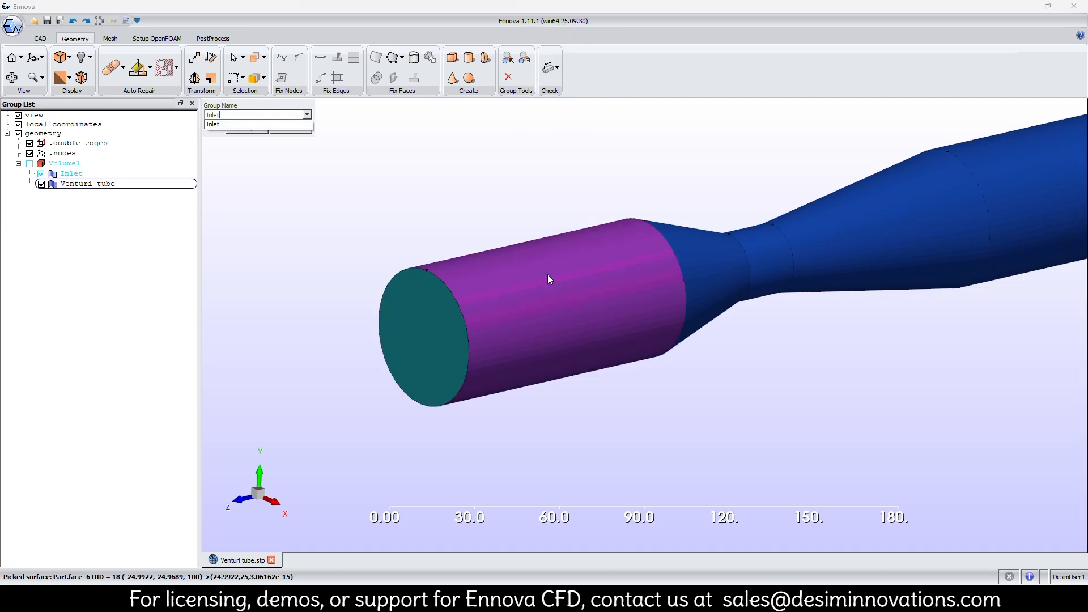
pyautogui.write('_pipe')
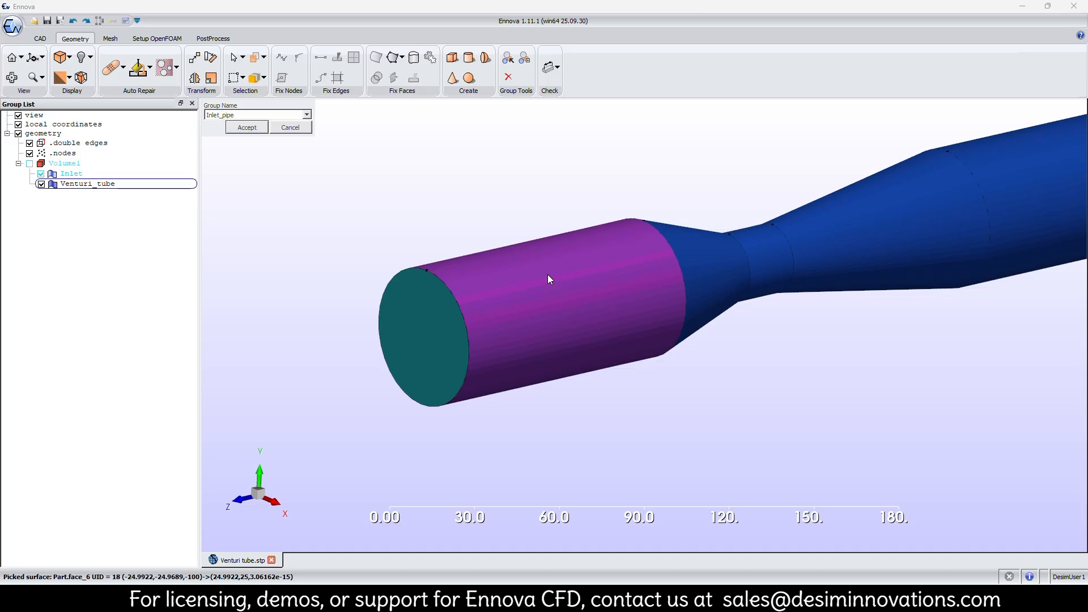
pyautogui.press('Return')
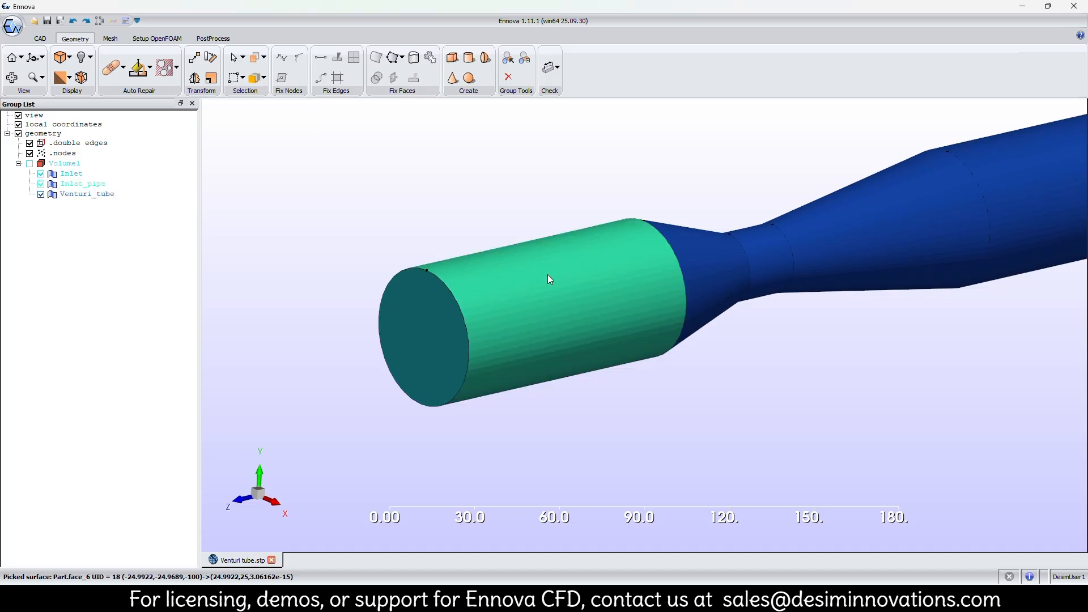
# Move the tapering conical face after the inlet pipe to a new group named Converging_section.
pyautogui.click(710, 280)
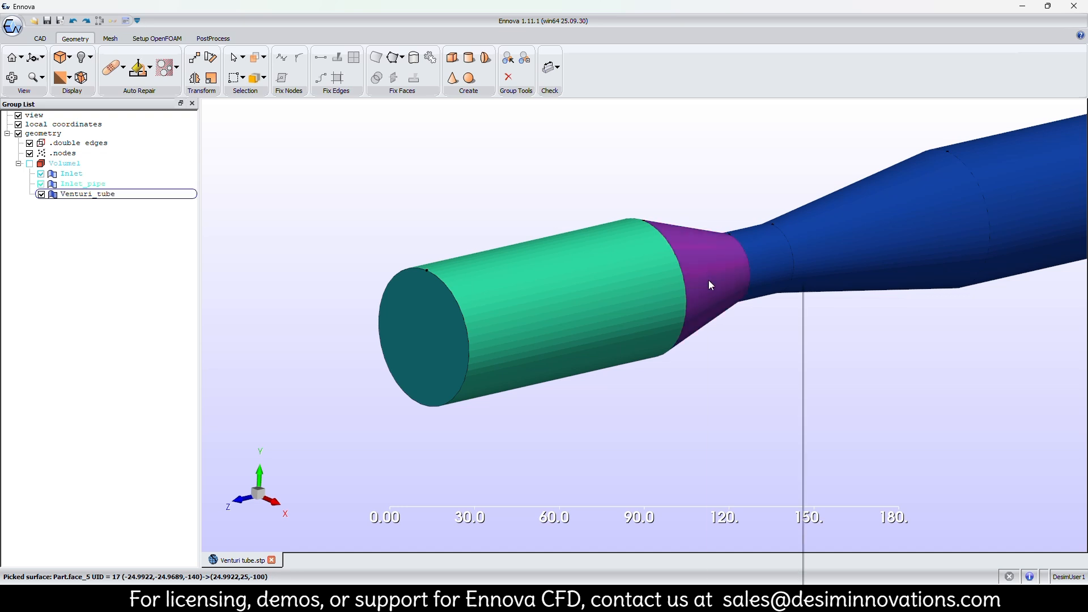
pyautogui.rightClick(708, 280)
pyautogui.click(741, 545)
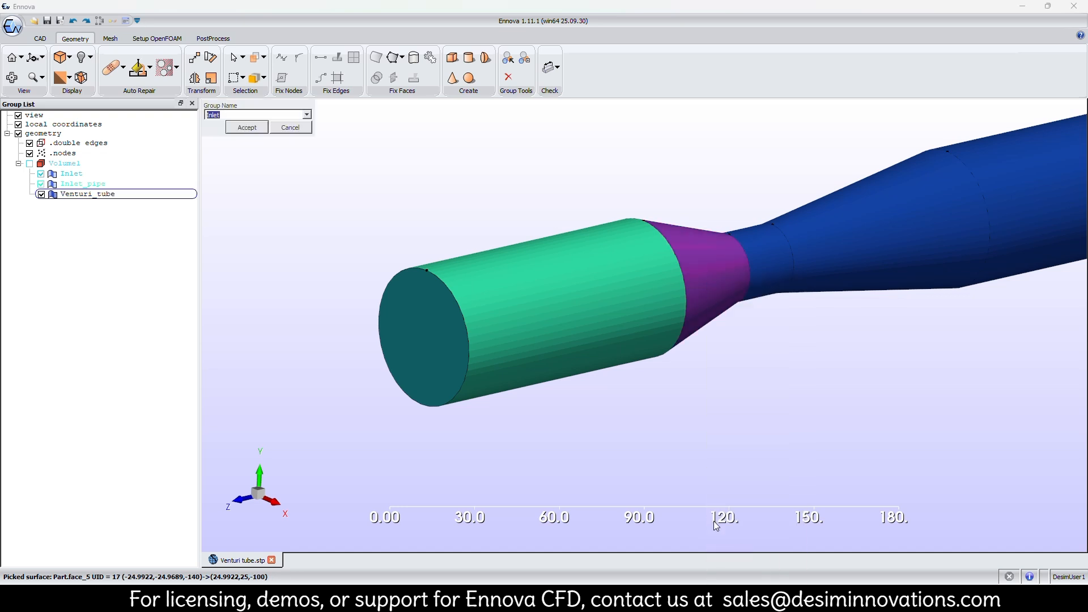
pyautogui.write('Converging_section')
pyautogui.press('Return')
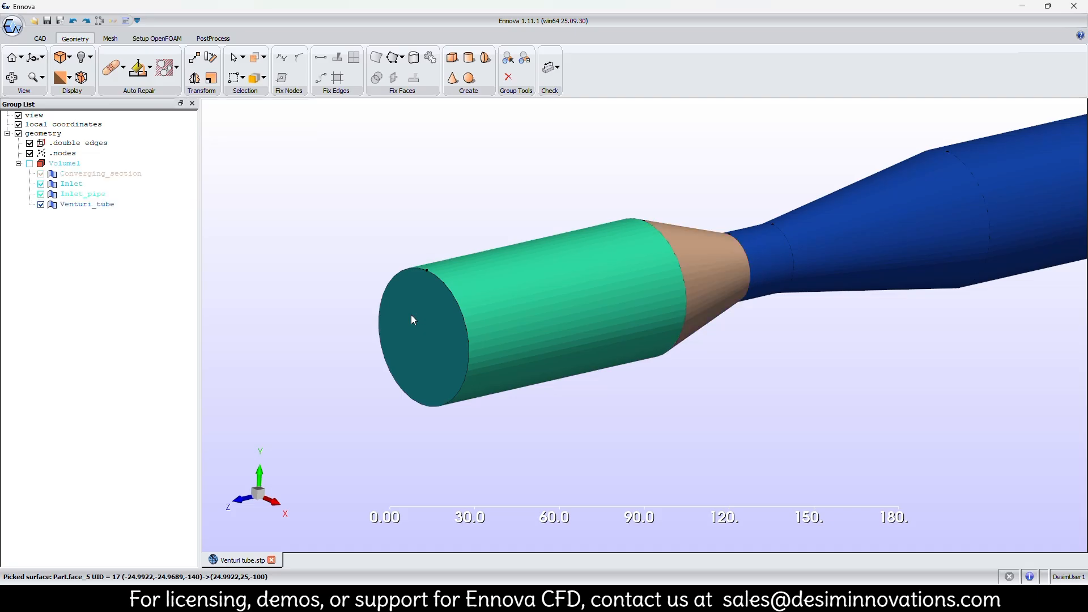
# Move the narrow cylindrical face after the converging cone to a new group named Throat.
pyautogui.click(777, 262)
pyautogui.rightClick(777, 262)
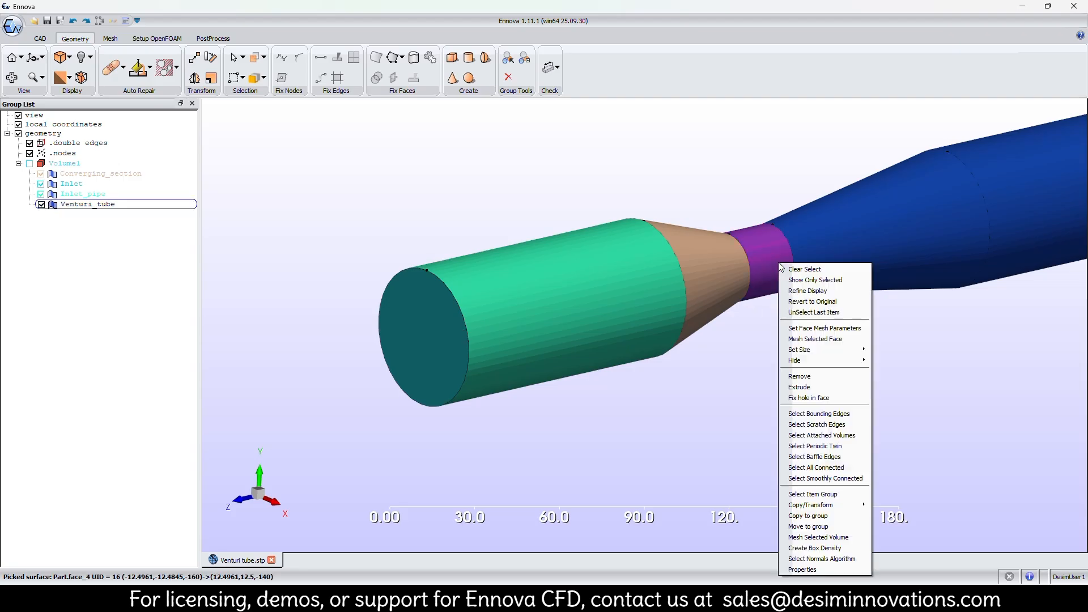
pyautogui.click(805, 526)
pyautogui.write('Throa')
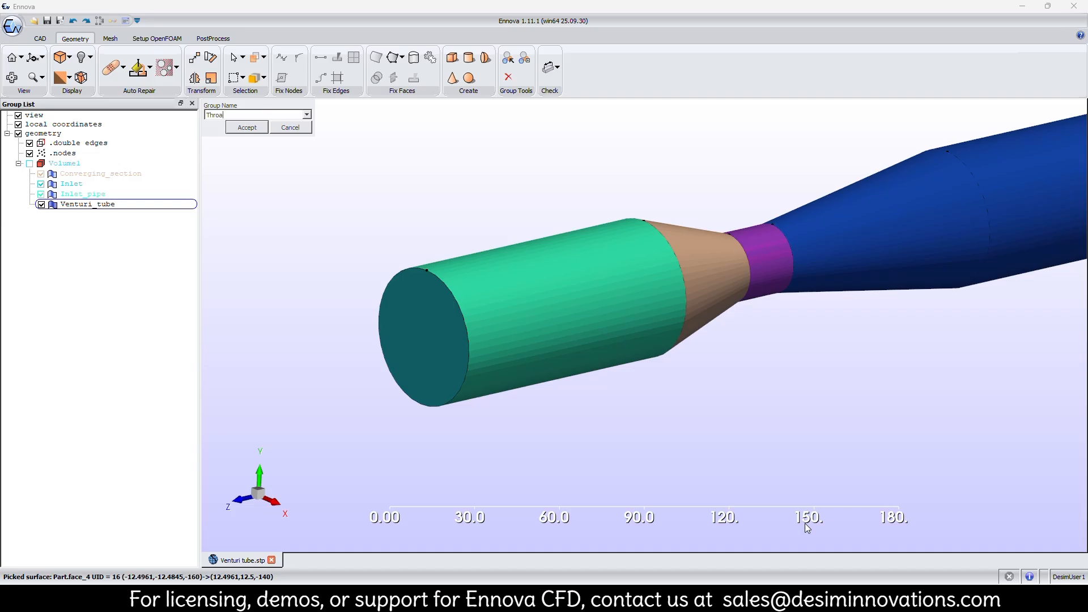
pyautogui.press('Return')
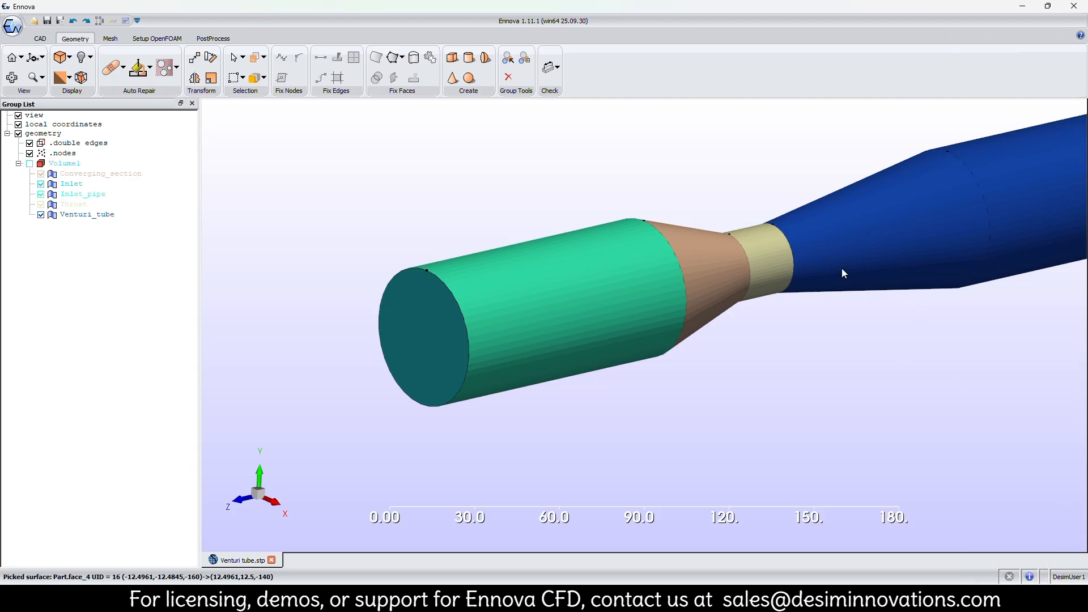
# Move the widening conical face after the throat to a new group named Diverging_section.
pyautogui.moveTo(841, 267); pyautogui.dragTo(748, 312, button='middle')
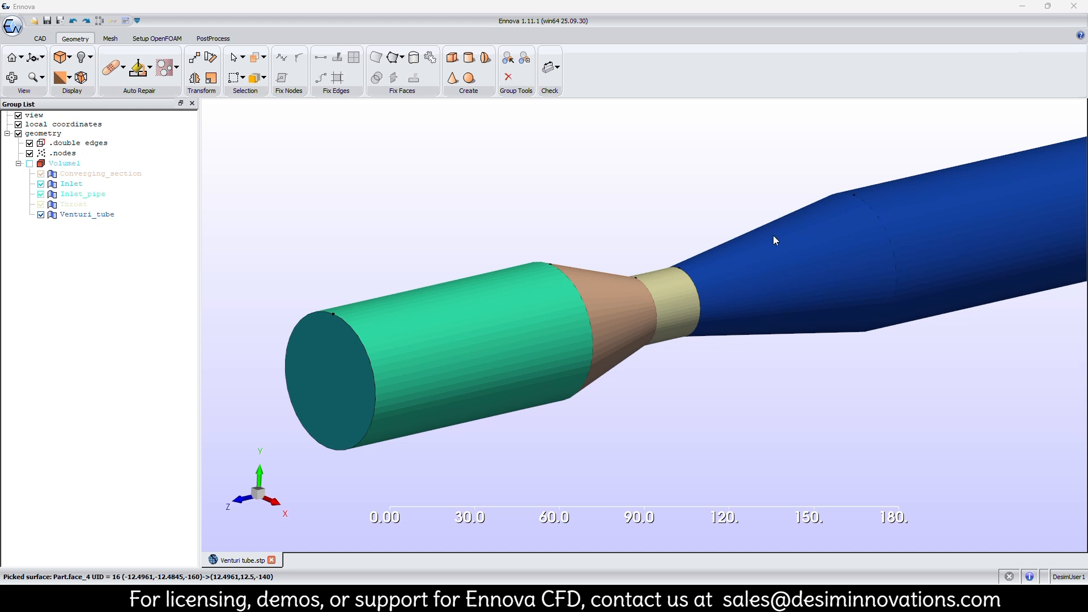
pyautogui.click(768, 282)
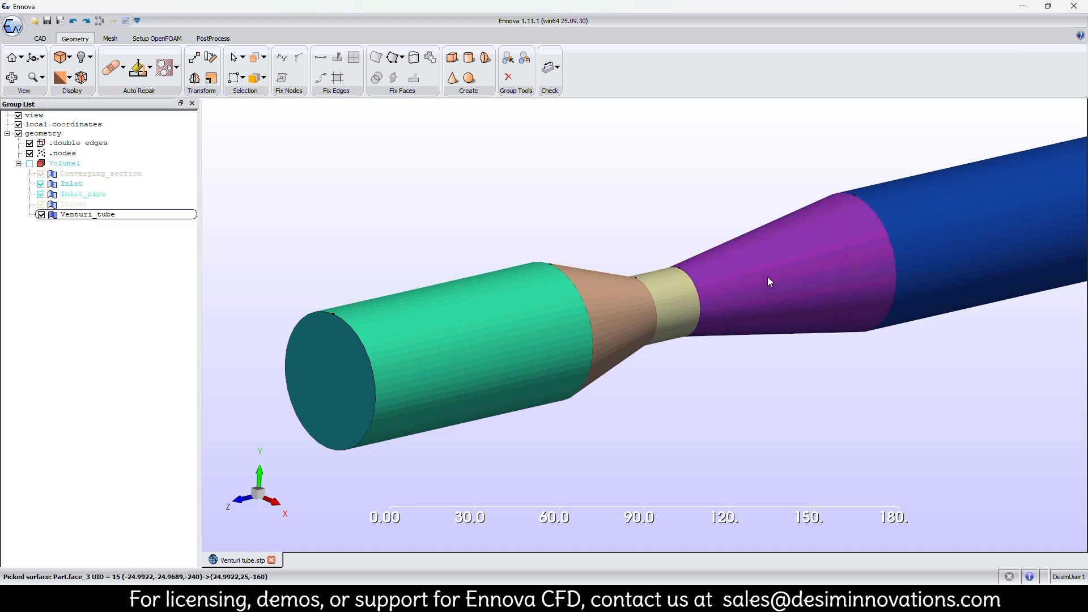
pyautogui.rightClick(770, 281)
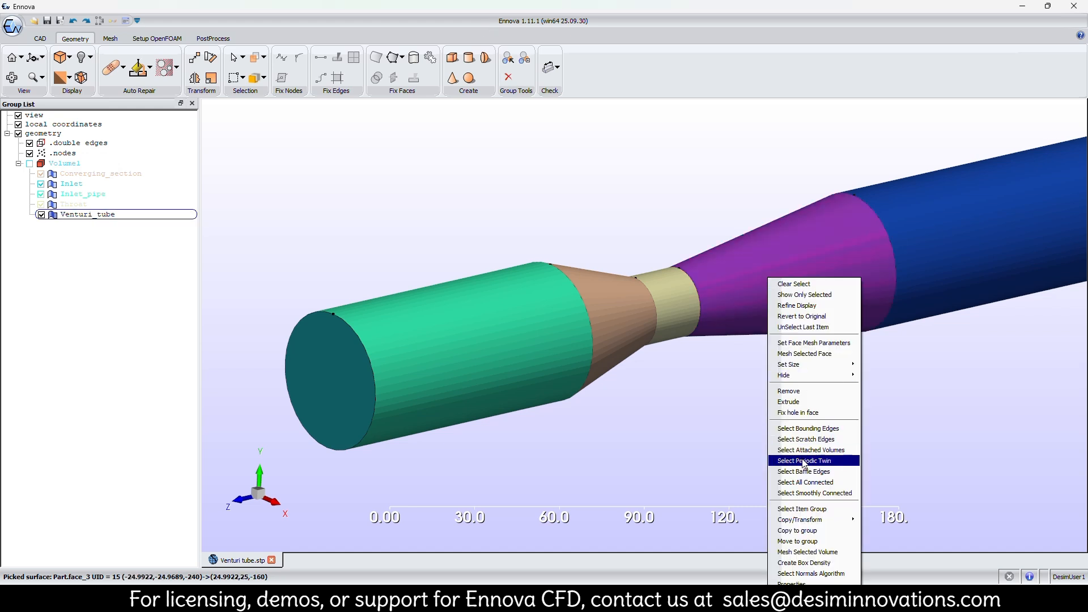
pyautogui.click(816, 542)
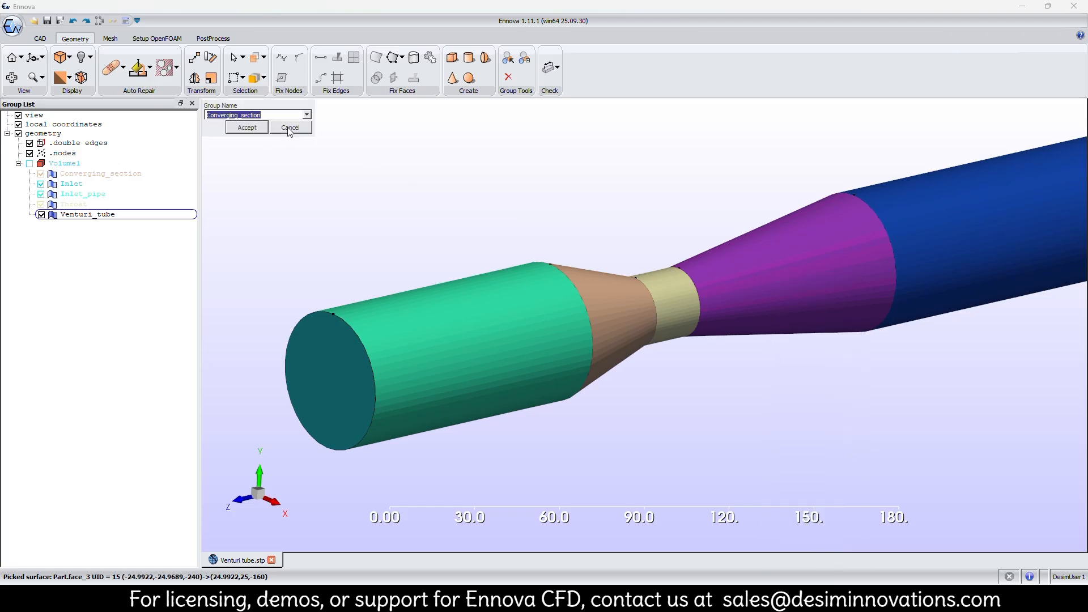
pyautogui.write('Diverging_section')
pyautogui.press('Return')
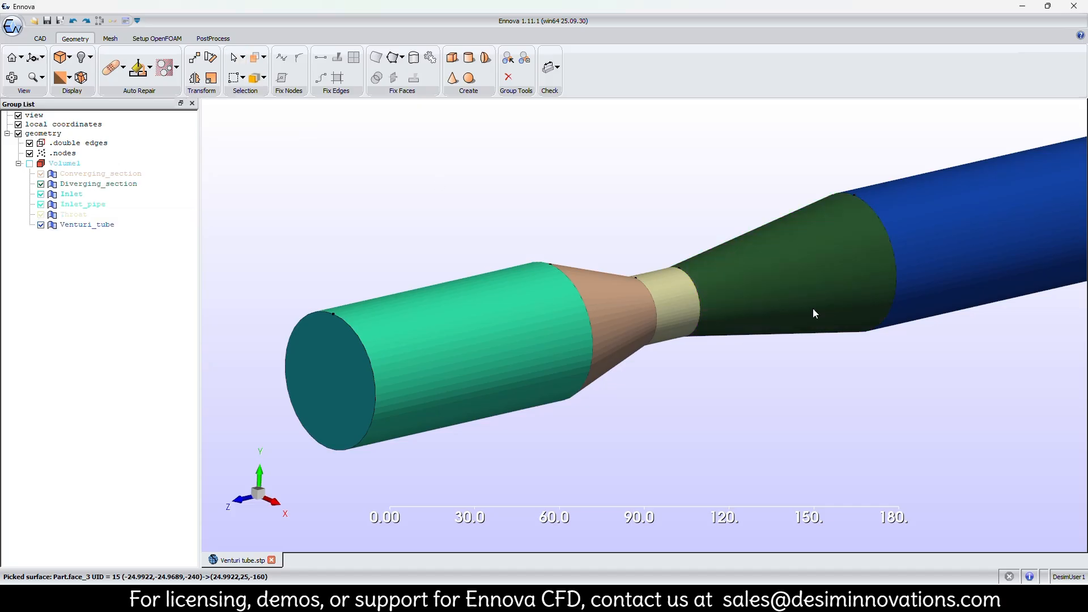
# Move the long cylindrical face after the diverging cone to a new group named Outlet_pipe.
pyautogui.moveTo(877, 311); pyautogui.dragTo(641, 320, button='middle')
pyautogui.click(689, 291)
pyautogui.rightClick(689, 291)
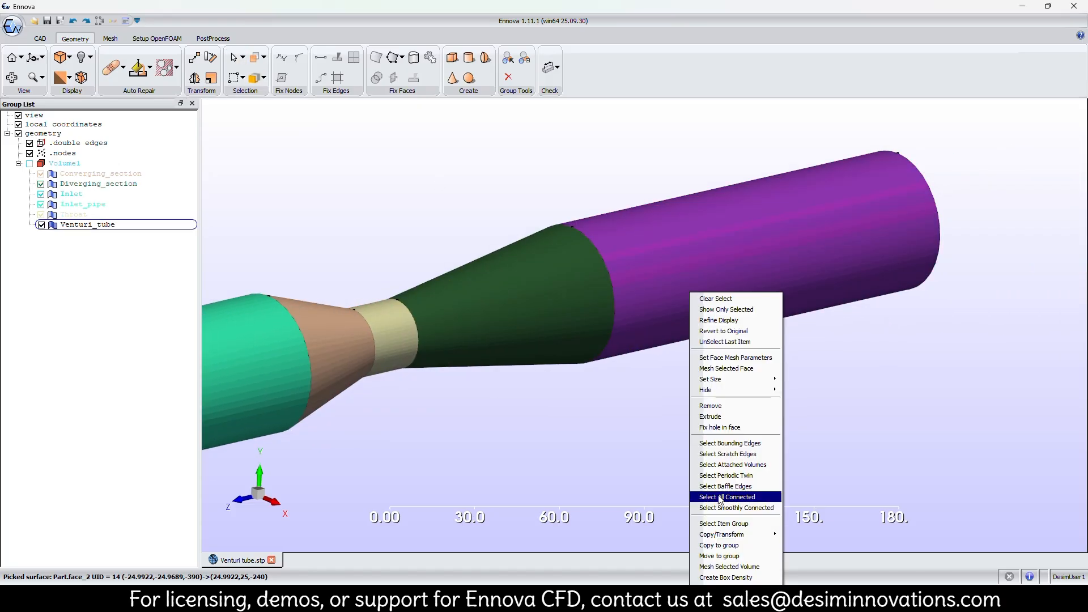
pyautogui.click(725, 556)
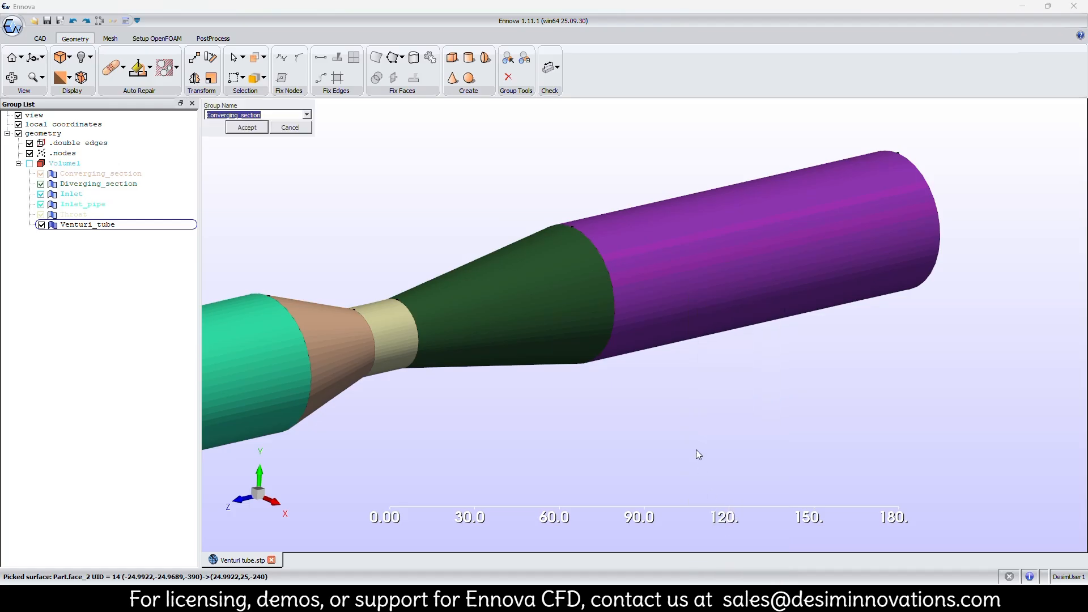
pyautogui.write('Outlet_pipe')
pyautogui.press('Return')
# Move the circular end face of the outlet pipe to a new group named Outlet.
pyautogui.moveTo(718, 345); pyautogui.dragTo(585, 408, button='middle')
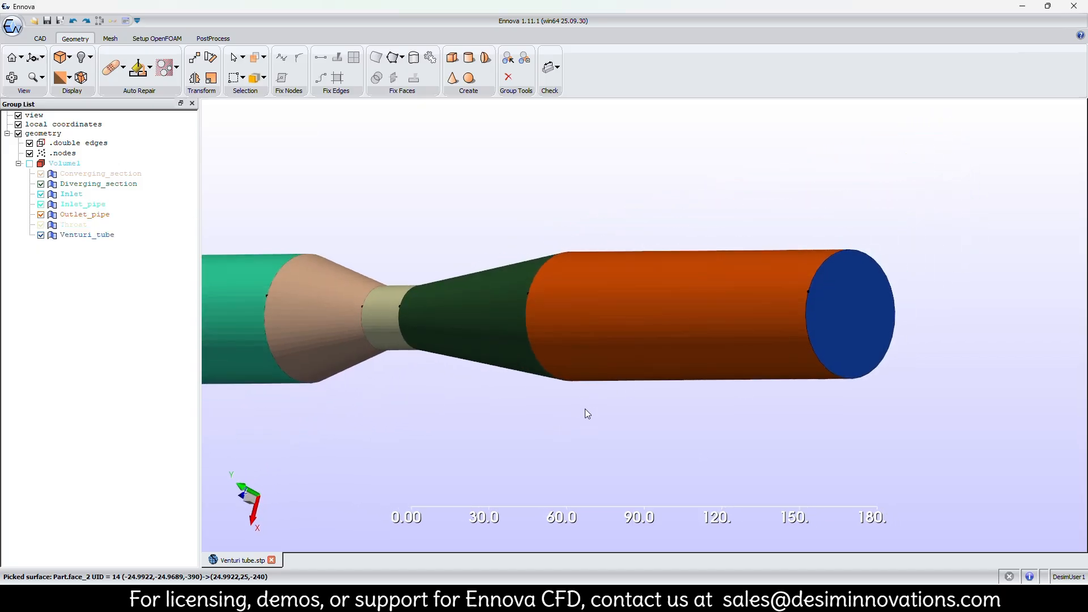
pyautogui.click(829, 315)
pyautogui.rightClick(830, 315)
pyautogui.click(871, 265)
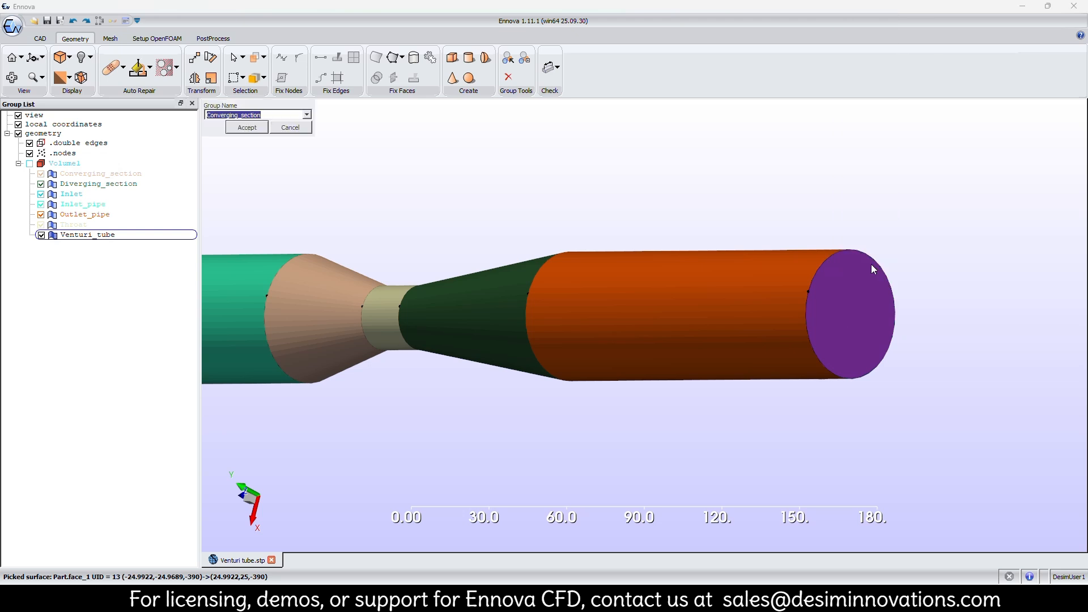
pyautogui.write('Outle')
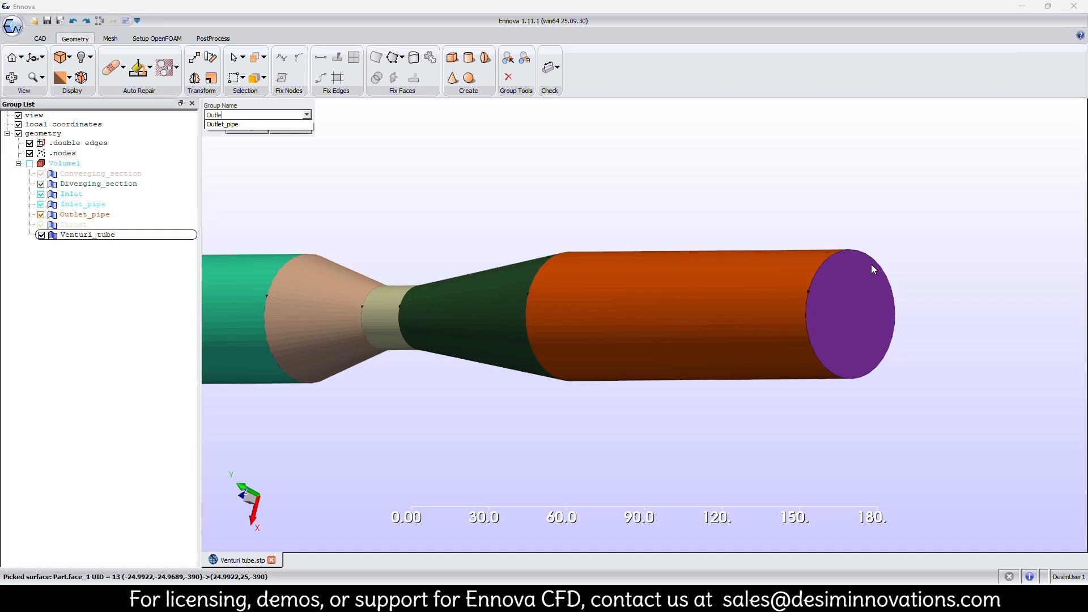
pyautogui.write('t')
pyautogui.press('Return')
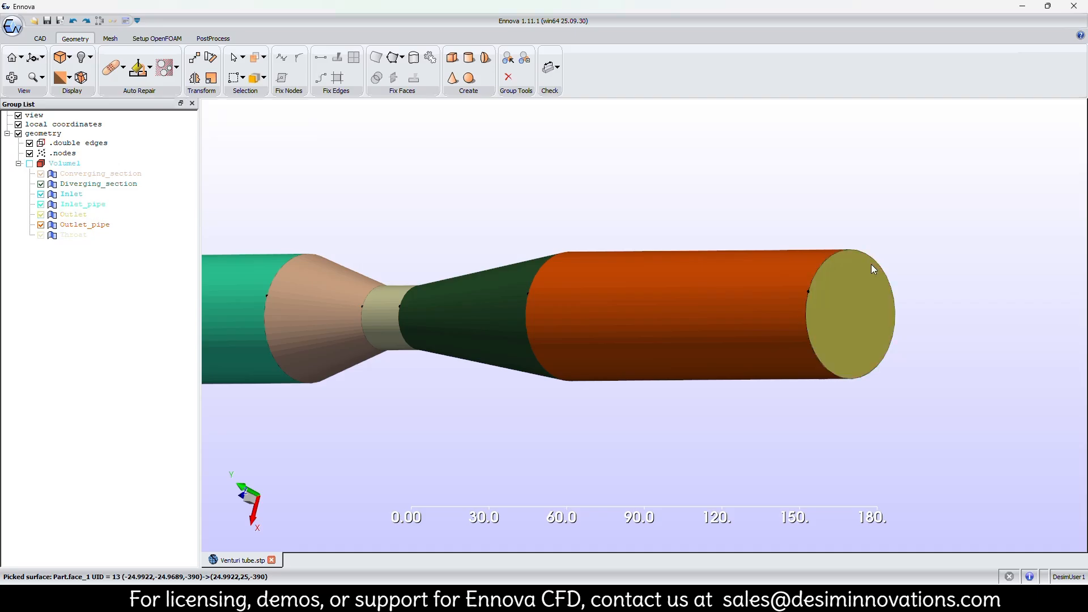
# Inspect the named face groups along the whole venturi tube from both ends.
pyautogui.scroll(-4, 668, 330)
pyautogui.moveTo(424, 300); pyautogui.dragTo(487, 194, button='middle')
pyautogui.click(76, 176)
pyautogui.click(76, 204)
pyautogui.moveTo(552, 289); pyautogui.dragTo(480, 243, button='middle')
pyautogui.moveTo(556, 220); pyautogui.dragTo(635, 175, button='middle')
pyautogui.scroll(-2, 649, 203)
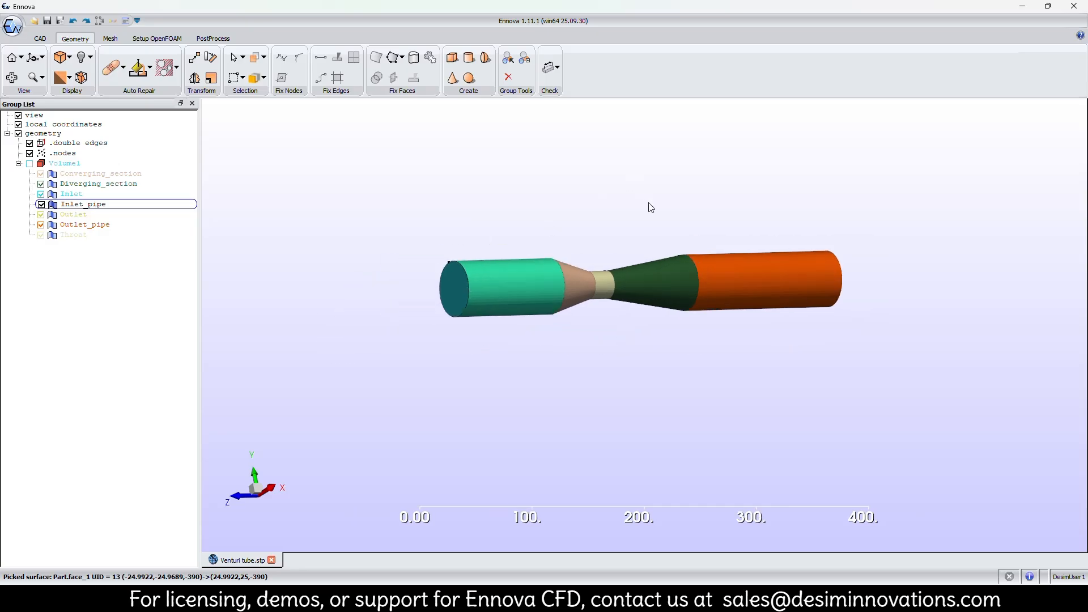
pyautogui.moveTo(602, 213); pyautogui.dragTo(544, 224, button='middle')
pyautogui.scroll(2, 472, 263)
pyautogui.moveTo(436, 284); pyautogui.dragTo(503, 316, button='middle')
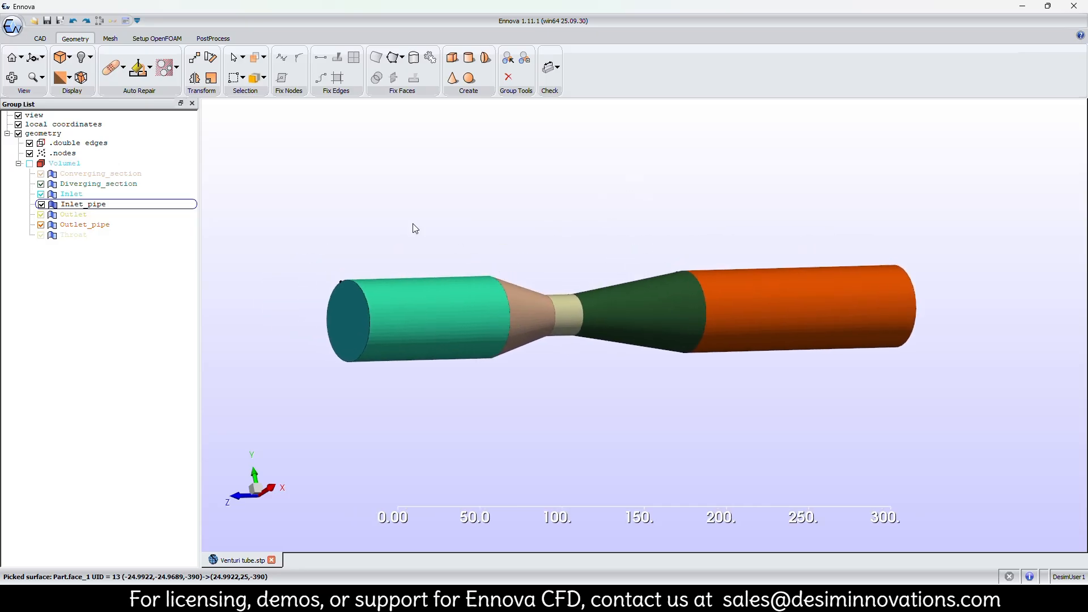
# Open the global meshing parameters and set the maximum size to 50 and the minimum size to 1.
pyautogui.click(106, 39)
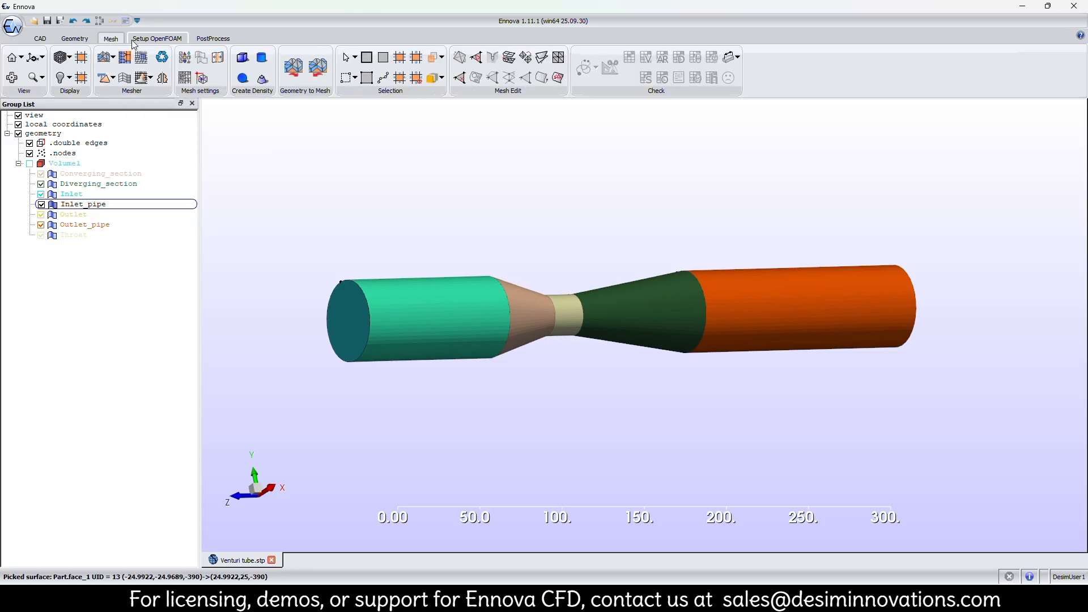
pyautogui.moveTo(743, 209)
pyautogui.mouseDown(button='middle')
pyautogui.moveTo(548, 204)
pyautogui.moveTo(739, 203)
pyautogui.mouseUp(button='middle')
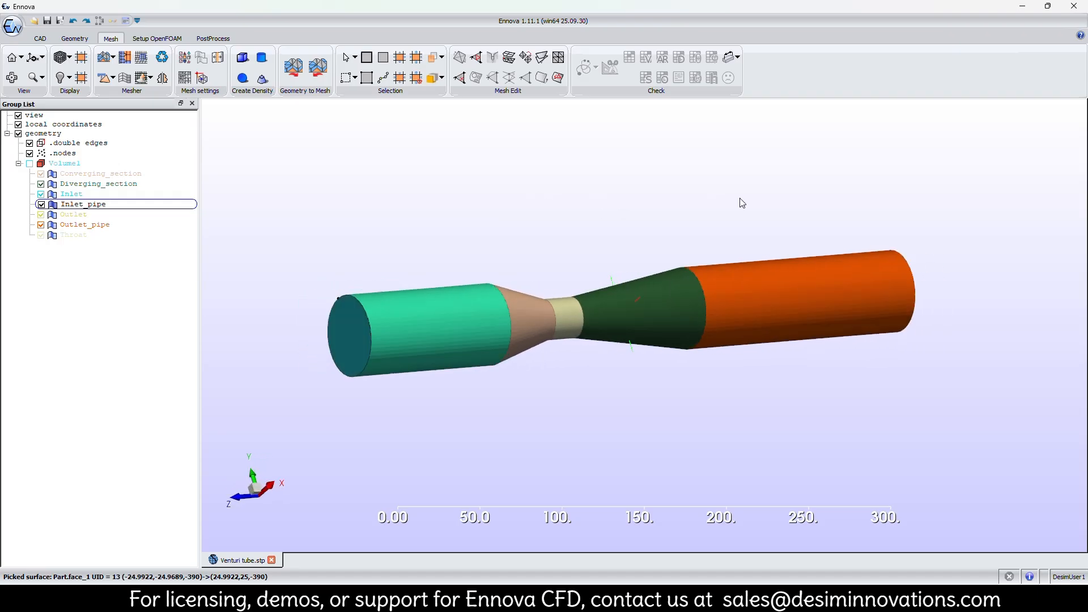
pyautogui.scroll(5, 430, 284)
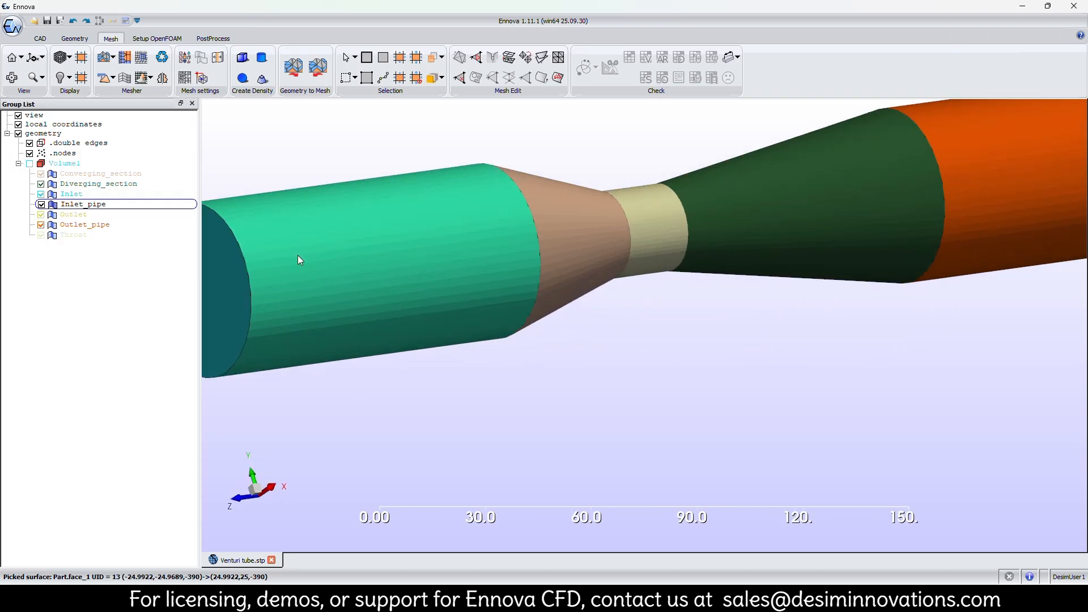
pyautogui.moveTo(251, 293); pyautogui.dragTo(434, 335, button='middle')
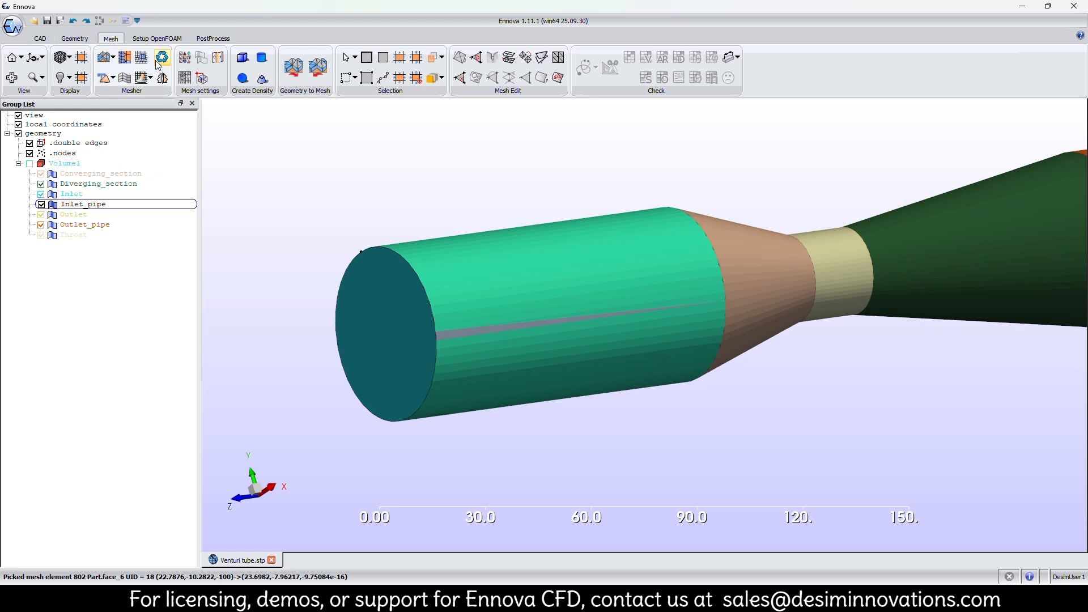
pyautogui.click(184, 58)
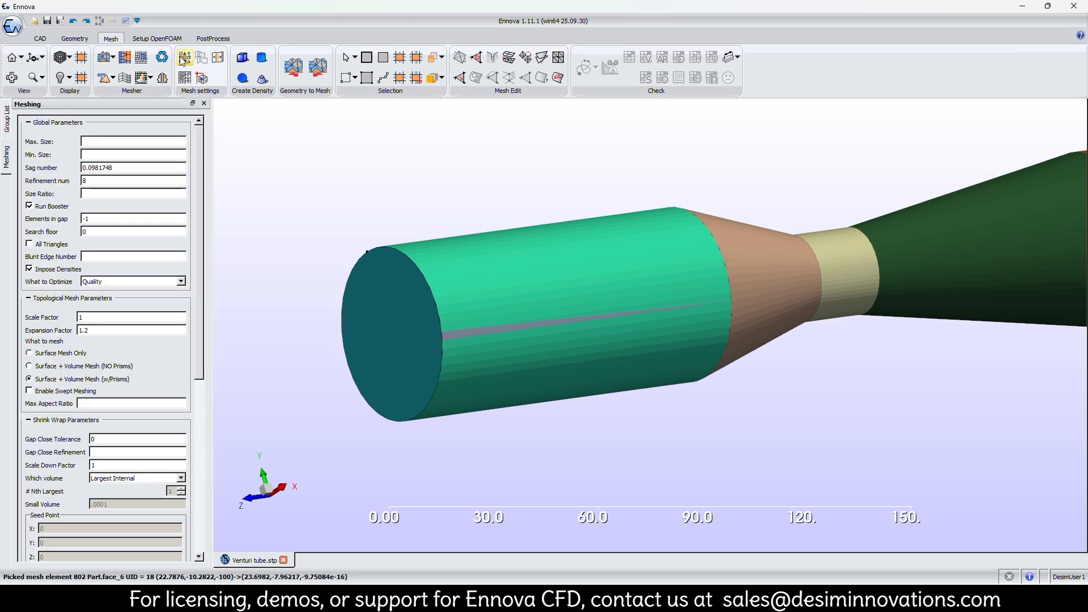
pyautogui.click(134, 141)
pyautogui.write('50')
pyautogui.press('Tab')
pyautogui.write('1')
# Set the global mesh refinement number to 50 and the size ratio to 1.5.
pyautogui.press('Tab')
pyautogui.press('Tab')
pyautogui.write('50')
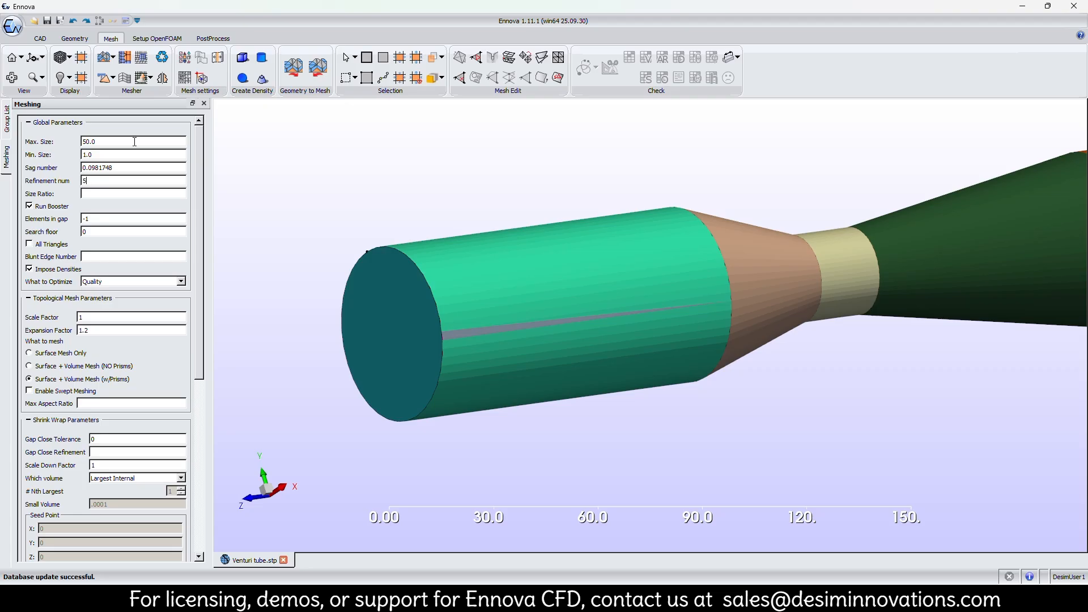
pyautogui.press('Tab')
pyautogui.write('1.5')
# Generate a surface-only mesh made entirely of triangles and optimized for Quality.
pyautogui.click(60, 246)
pyautogui.click(126, 282)
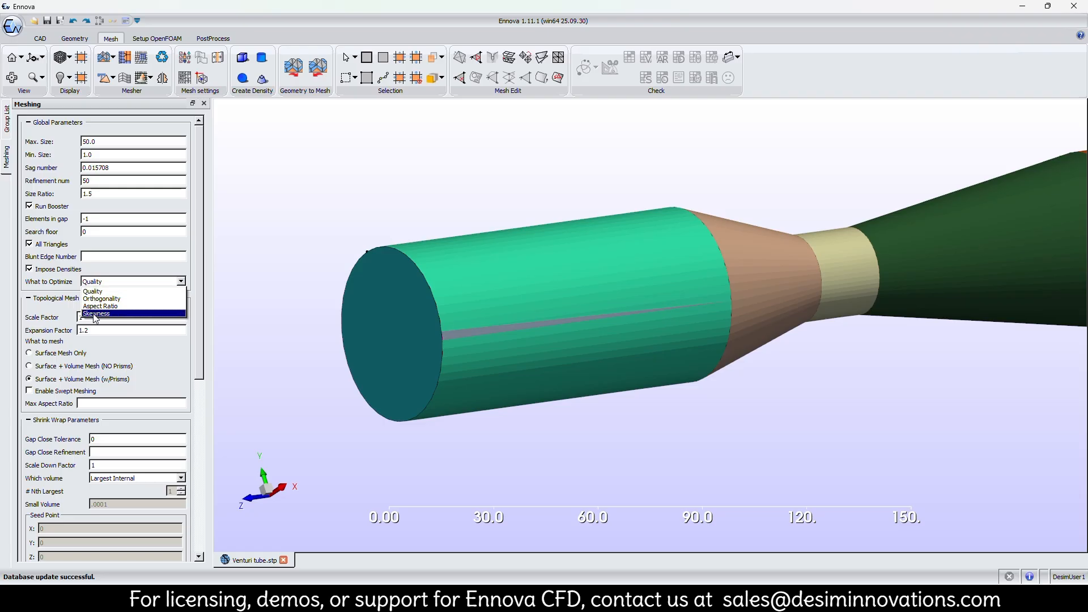
pyautogui.click(93, 292)
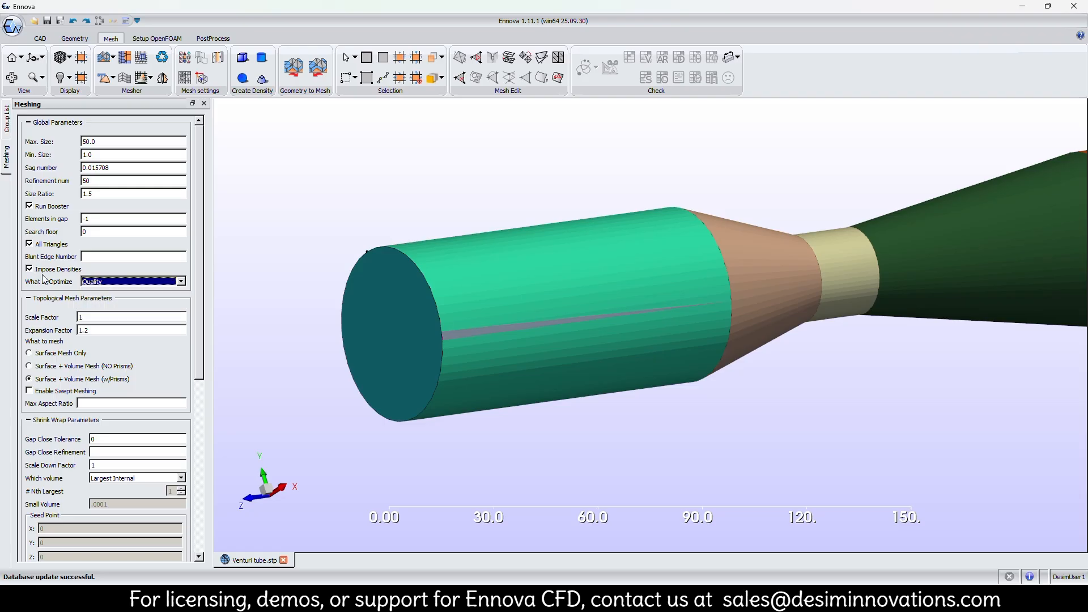
pyautogui.click(61, 353)
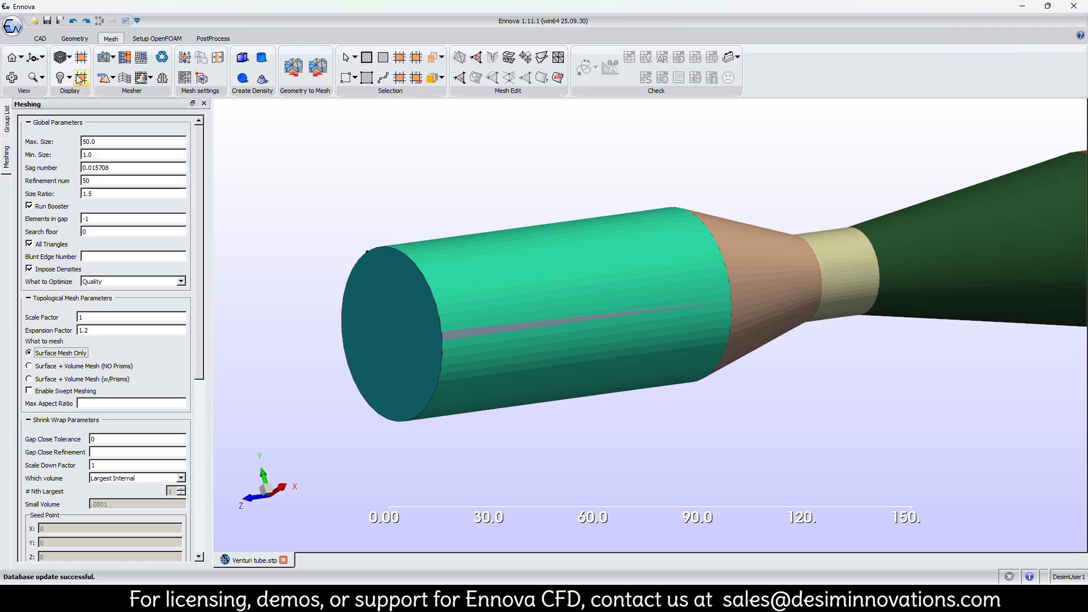
pyautogui.click(105, 64)
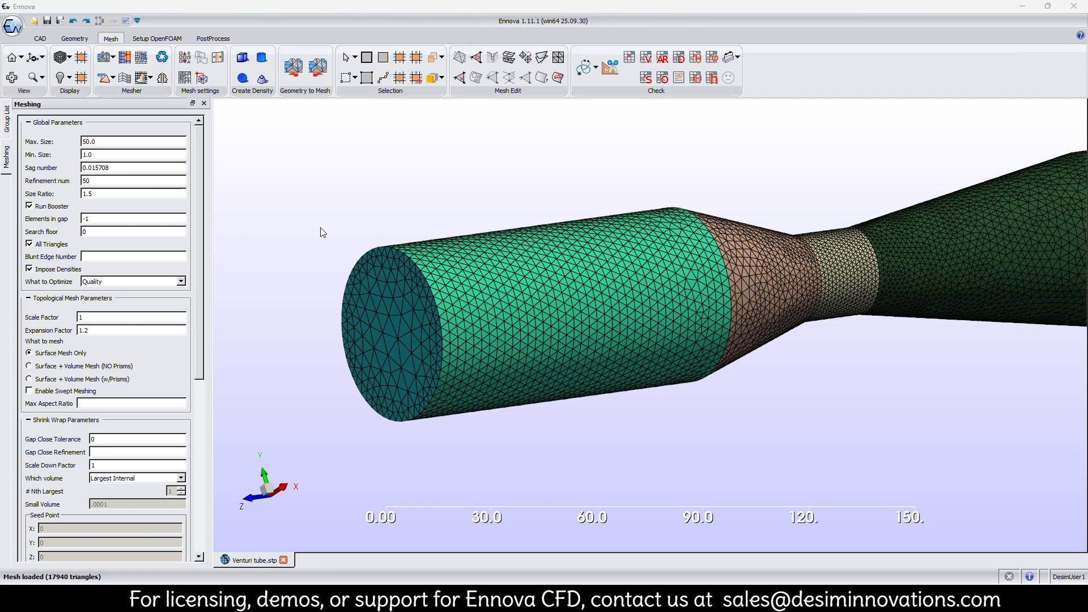
# Examine the surface mesh along the venturi tube, from the inlet end through the throat to the outlet end.
pyautogui.scroll(-6, 147, 372)
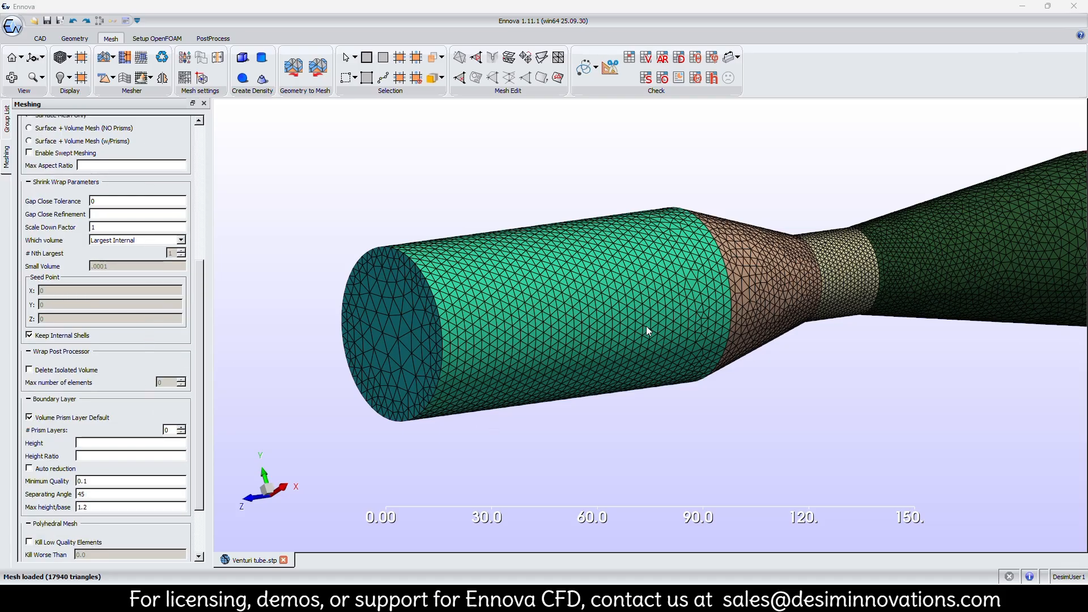
pyautogui.scroll(-5, 646, 325)
pyautogui.moveTo(1032, 345); pyautogui.dragTo(969, 356, button='middle')
pyautogui.moveTo(429, 354); pyautogui.dragTo(451, 352, button='middle')
pyautogui.scroll(5, 515, 345)
pyautogui.moveTo(378, 351); pyautogui.dragTo(605, 367, button='middle')
pyautogui.scroll(5, 502, 376)
pyautogui.scroll(-4, 502, 376)
pyautogui.moveTo(827, 336); pyautogui.dragTo(587, 328, button='middle')
pyautogui.moveTo(814, 249); pyautogui.dragTo(701, 288, button='middle')
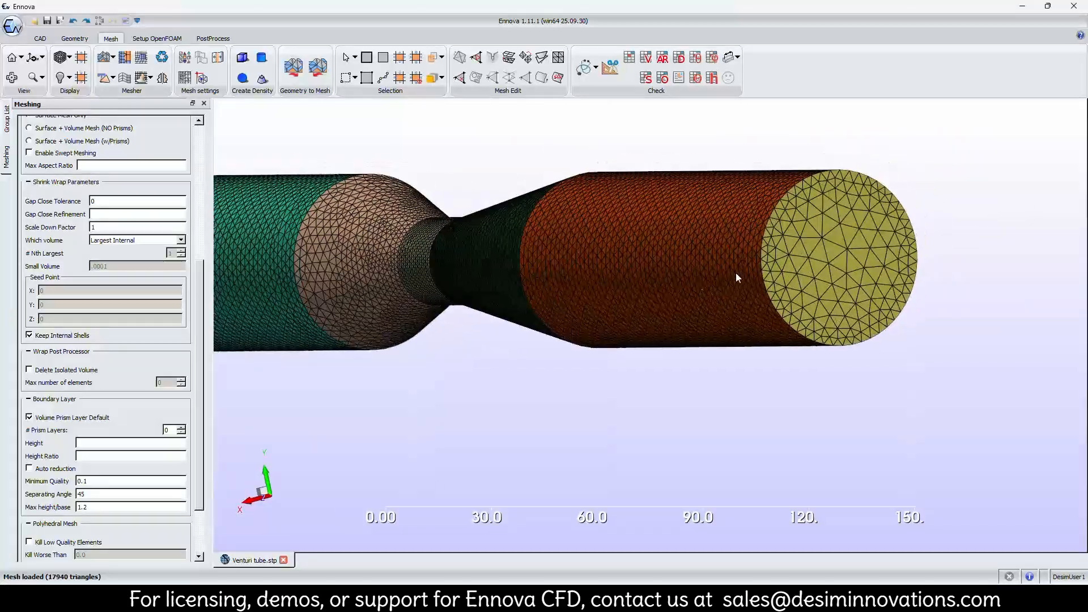
pyautogui.scroll(3, 701, 288)
pyautogui.moveTo(896, 220); pyautogui.dragTo(668, 391, button='middle')
pyautogui.scroll(-2, 702, 355)
pyautogui.moveTo(579, 359); pyautogui.dragTo(657, 355, button='middle')
pyautogui.moveTo(578, 373); pyautogui.dragTo(880, 365, button='middle')
pyautogui.scroll(-5, 736, 374)
pyautogui.moveTo(561, 385); pyautogui.dragTo(747, 385, button='middle')
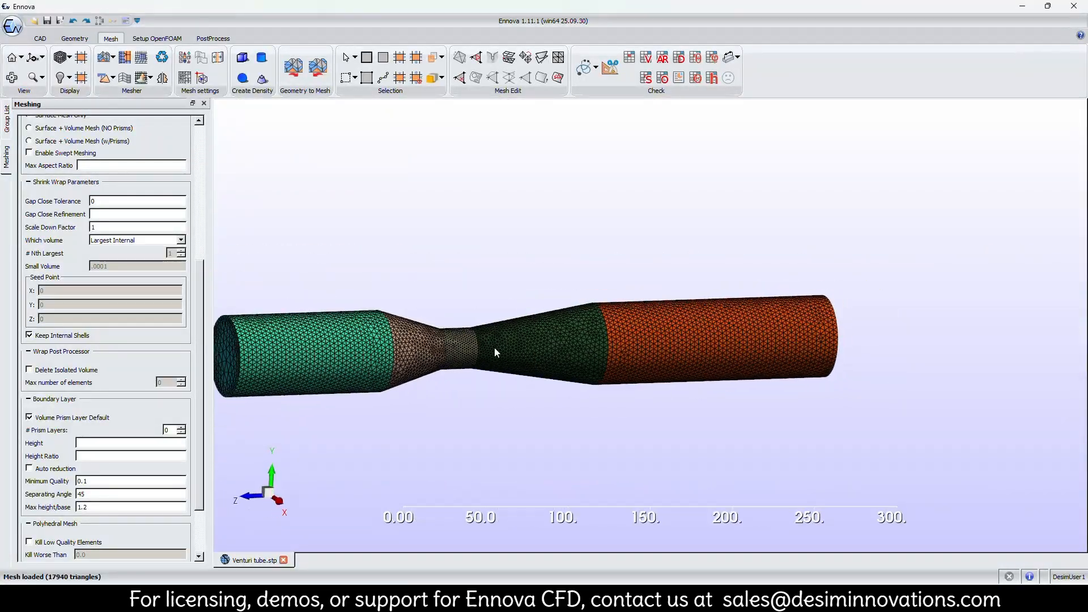
pyautogui.moveTo(494, 348); pyautogui.dragTo(754, 350, button='middle')
pyautogui.moveTo(583, 352); pyautogui.dragTo(677, 368, button='middle')
pyautogui.scroll(6, 468, 347)
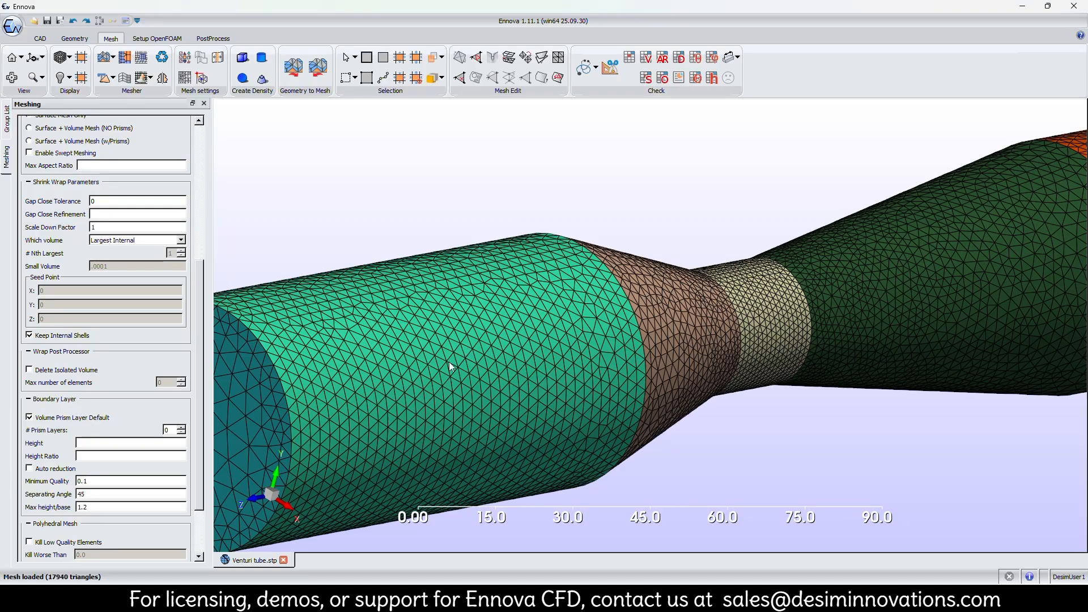
pyautogui.moveTo(465, 347); pyautogui.dragTo(737, 332, button='middle')
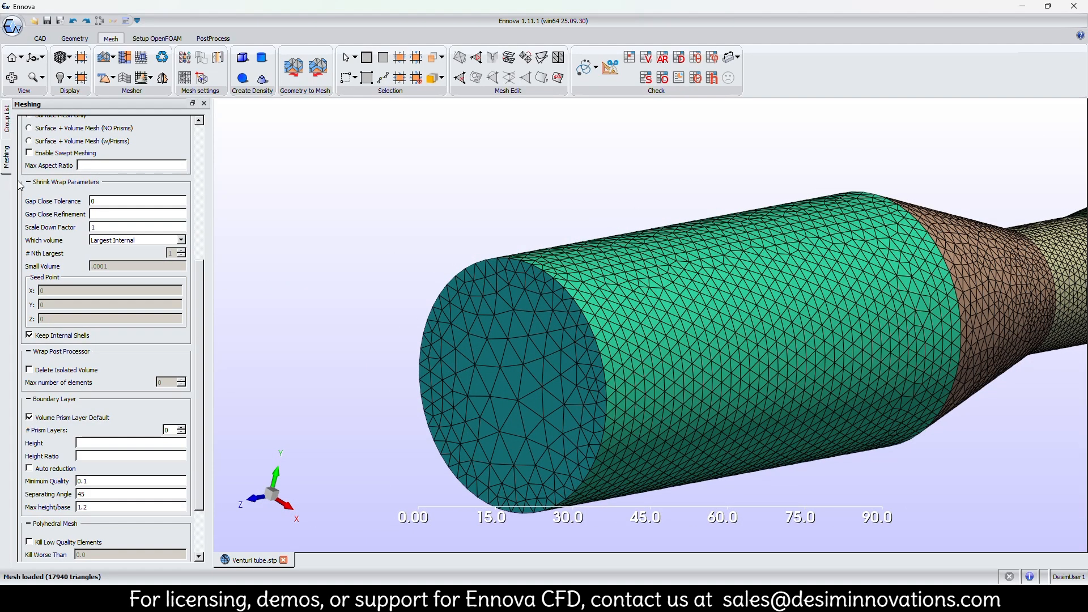
# Hide the mesh and display the venturi geometry again.
pyautogui.click(4, 126)
pyautogui.click(30, 245)
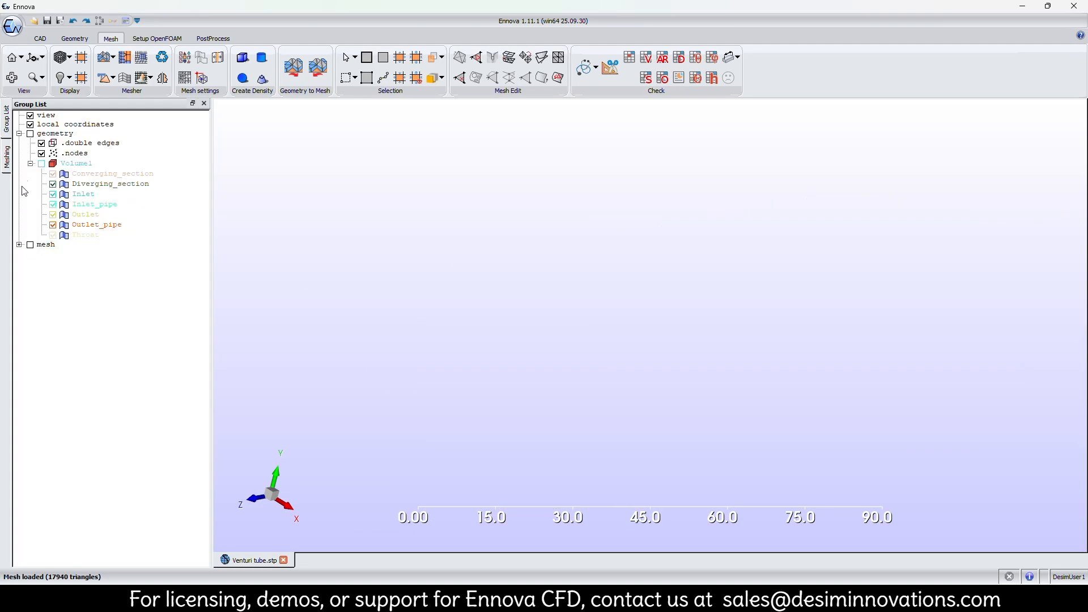
pyautogui.click(30, 134)
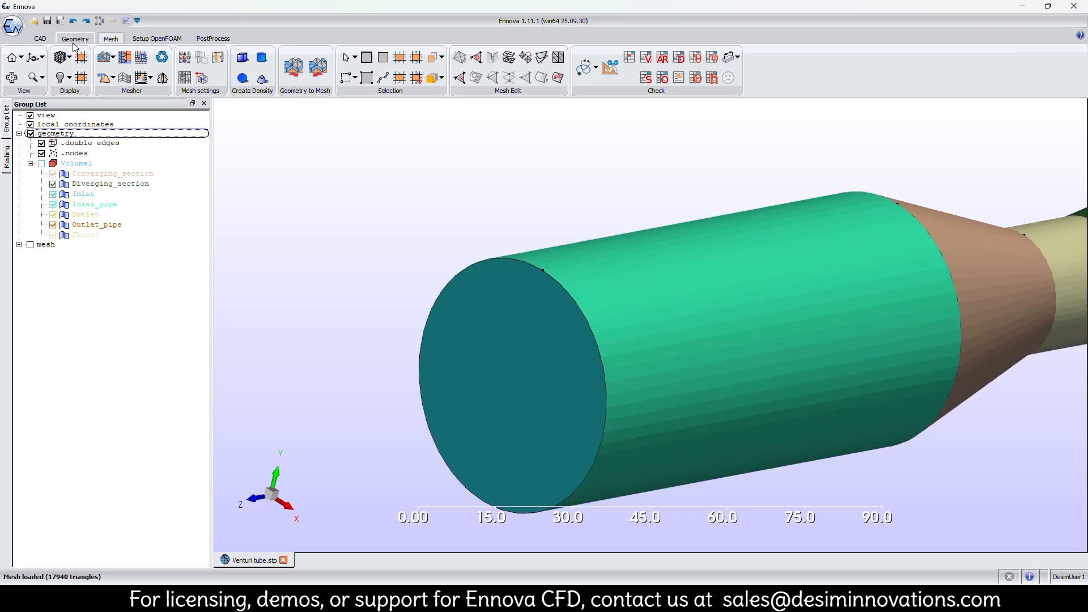
# Set the number of mesh nodes on the circular edge of the inlet face.
pyautogui.click(75, 38)
pyautogui.click(518, 262)
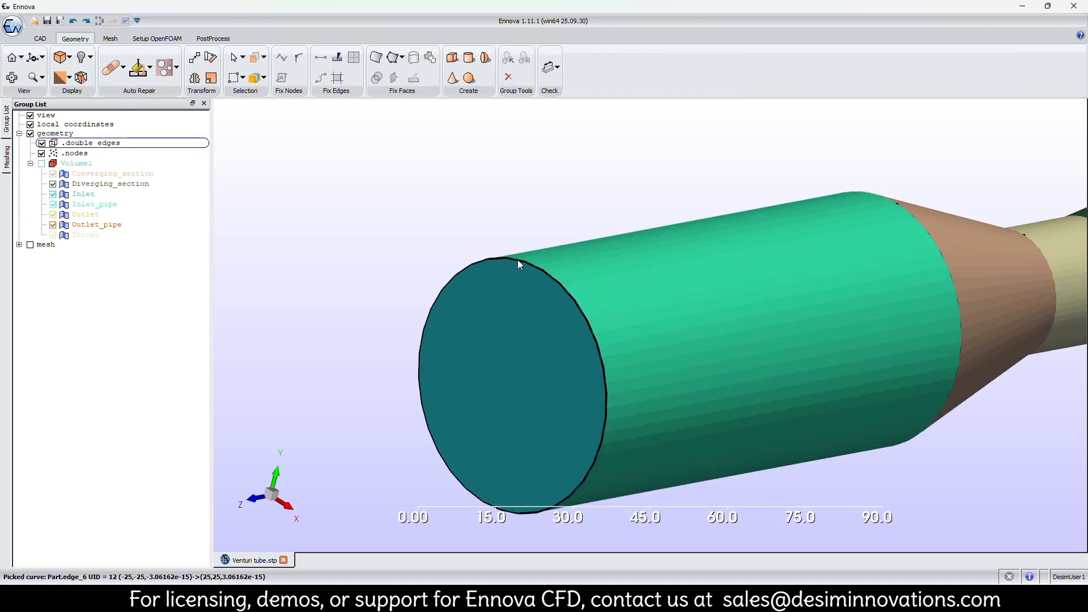
pyautogui.rightClick(518, 260)
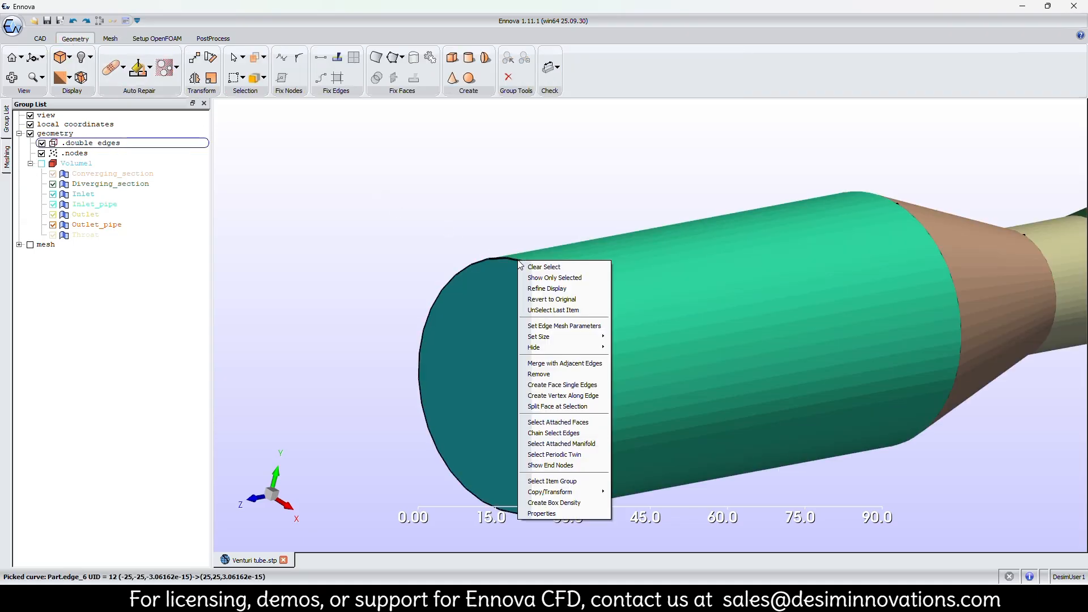
pyautogui.click(564, 326)
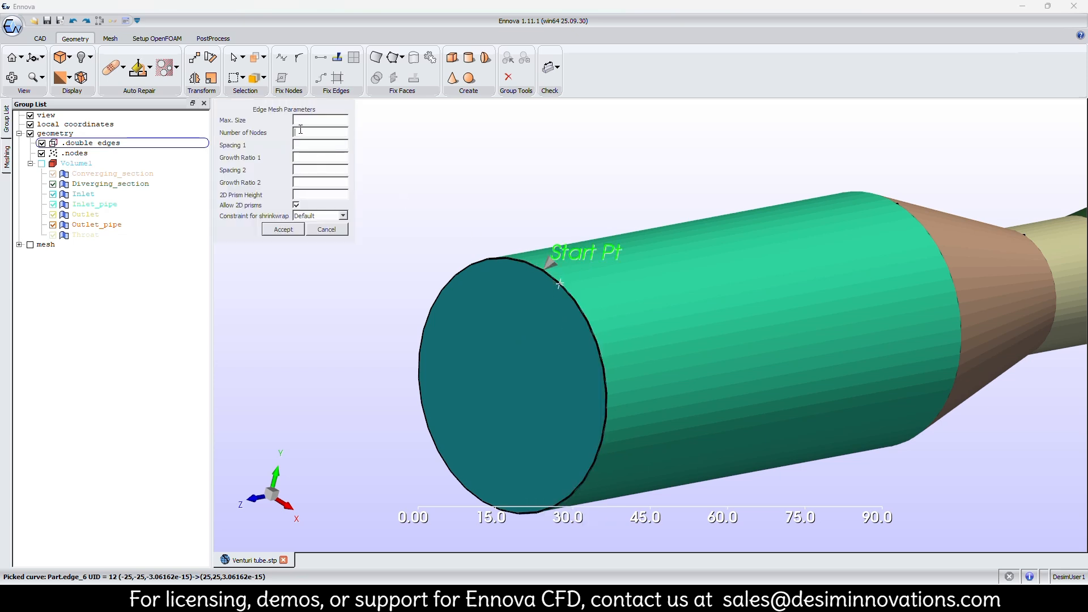
pyautogui.press('Return')
# Assign 200 mesh nodes to the circular edge between the inlet pipe and the converging section.
pyautogui.moveTo(806, 270); pyautogui.dragTo(542, 270, button='middle')
pyautogui.rightClick(657, 223)
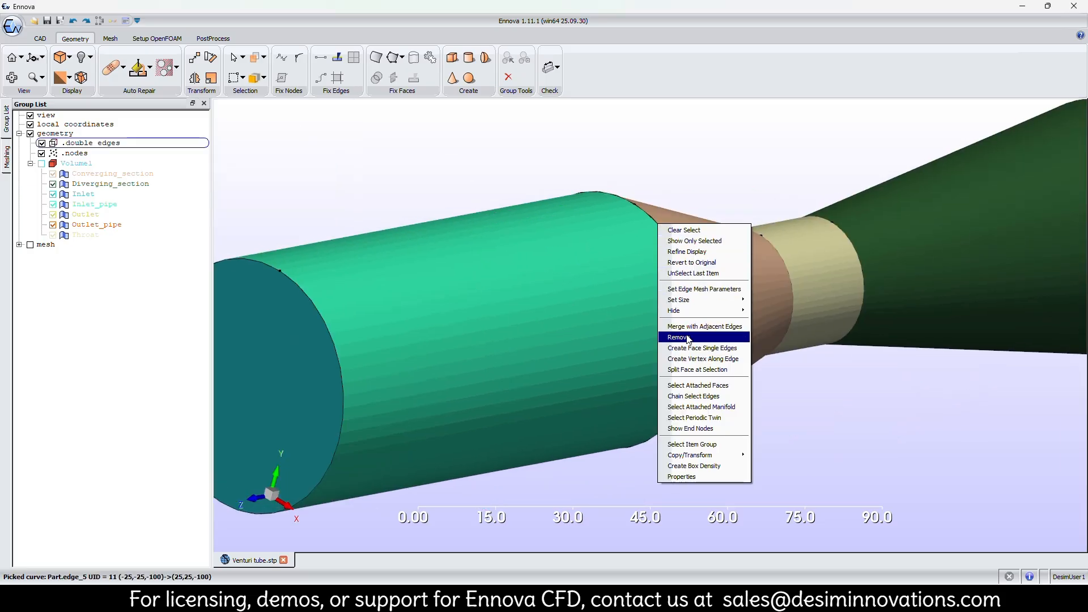
pyautogui.click(686, 289)
pyautogui.write('200')
pyautogui.press('Return')
# Assign 200 mesh nodes to the circular edge between the converging section and the throat.
pyautogui.rightClick(790, 269)
pyautogui.click(828, 336)
pyautogui.write('200')
pyautogui.press('Return')
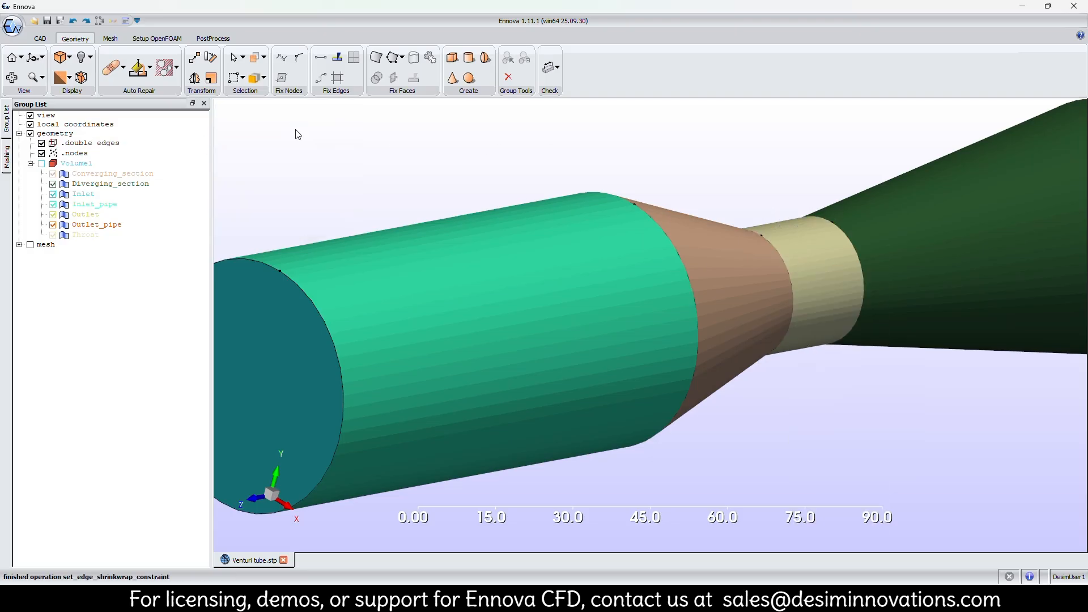
# Assign 100 mesh nodes to the circular edge between the throat and the diverging section.
pyautogui.rightClick(863, 262)
pyautogui.click(900, 334)
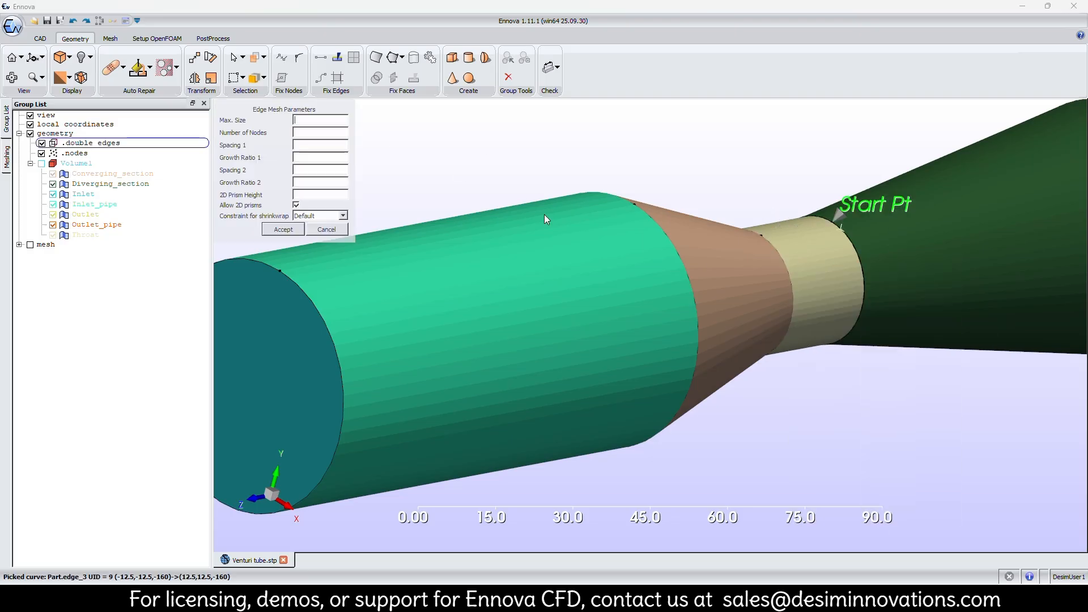
pyautogui.click(309, 132)
pyautogui.write('100')
pyautogui.press('Return')
# Set the node counts on the edge between the diverging section and the outlet pipe and on the outlet's end edge.
pyautogui.rightClick(864, 231)
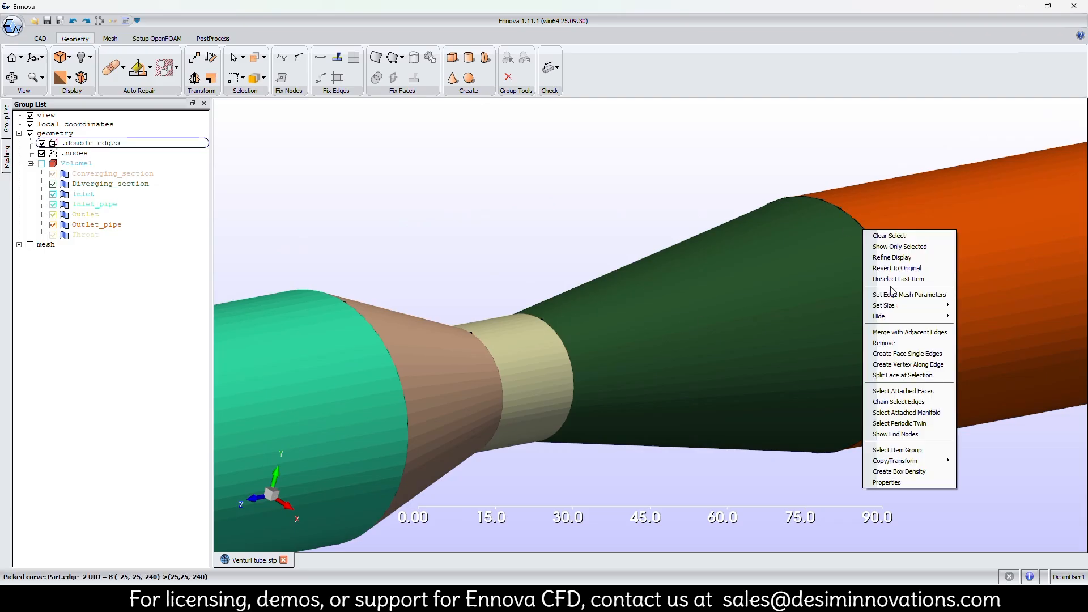
pyautogui.click(901, 296)
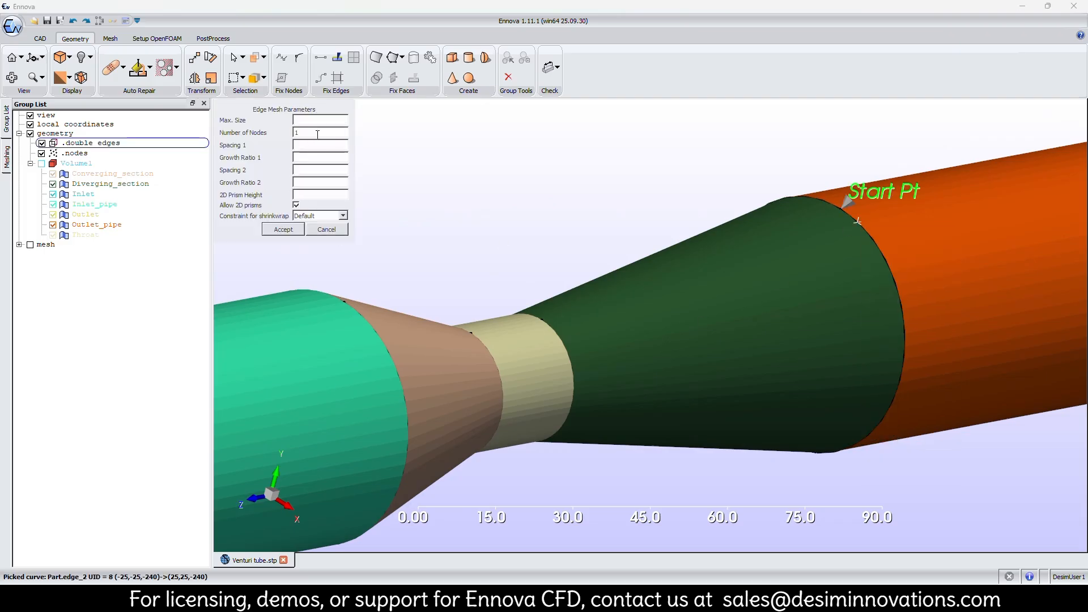
pyautogui.press('Return')
pyautogui.rightClick(1012, 258)
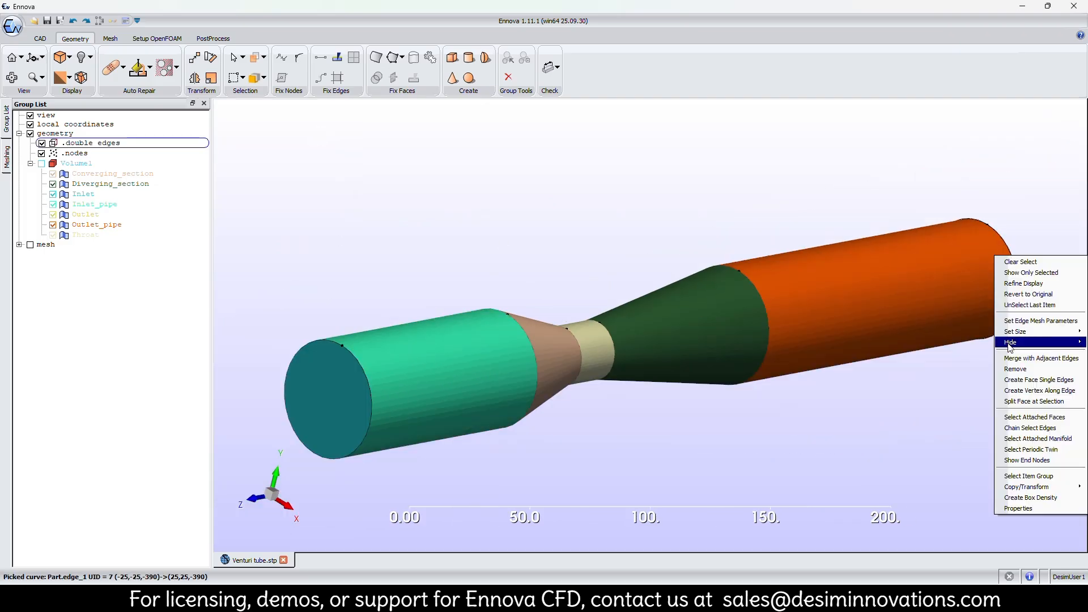
pyautogui.click(1017, 327)
pyautogui.press('Return')
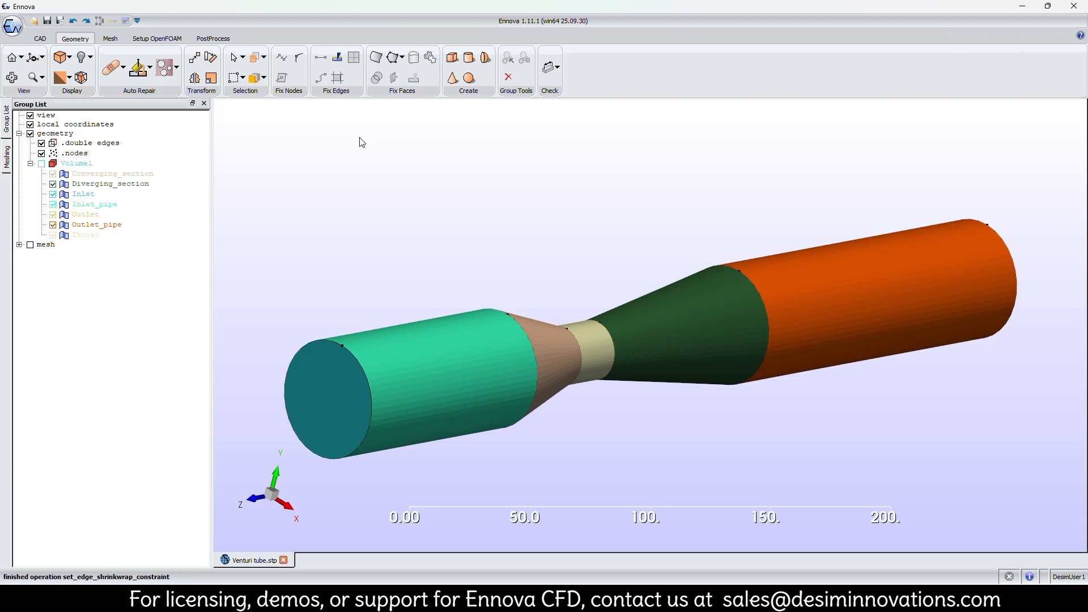
# Regenerate the surface mesh with the edge settings, clearing the existing mesh.
pyautogui.click(110, 38)
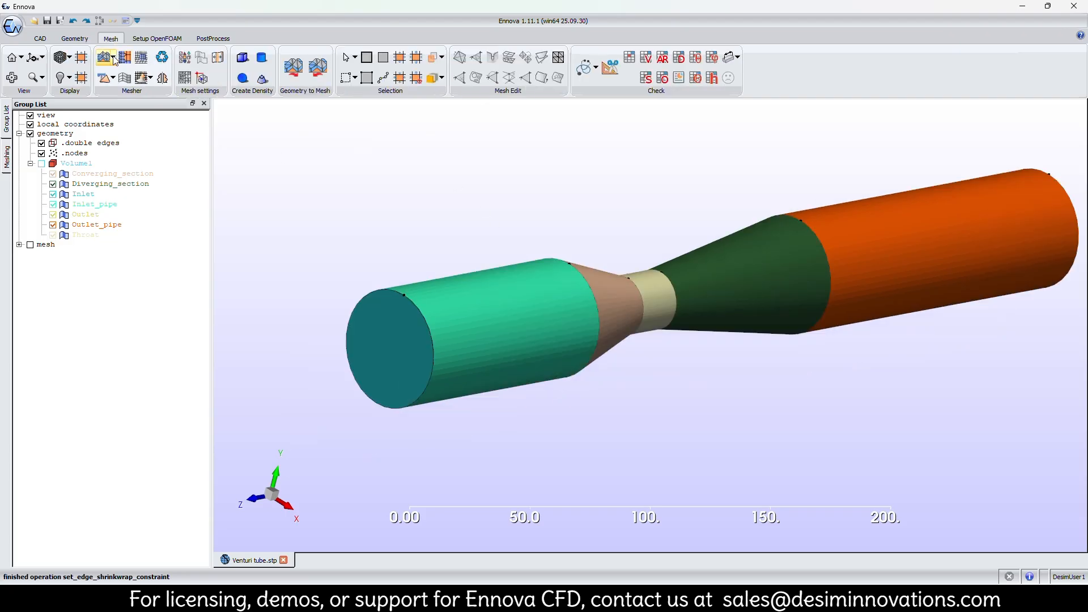
pyautogui.click(105, 57)
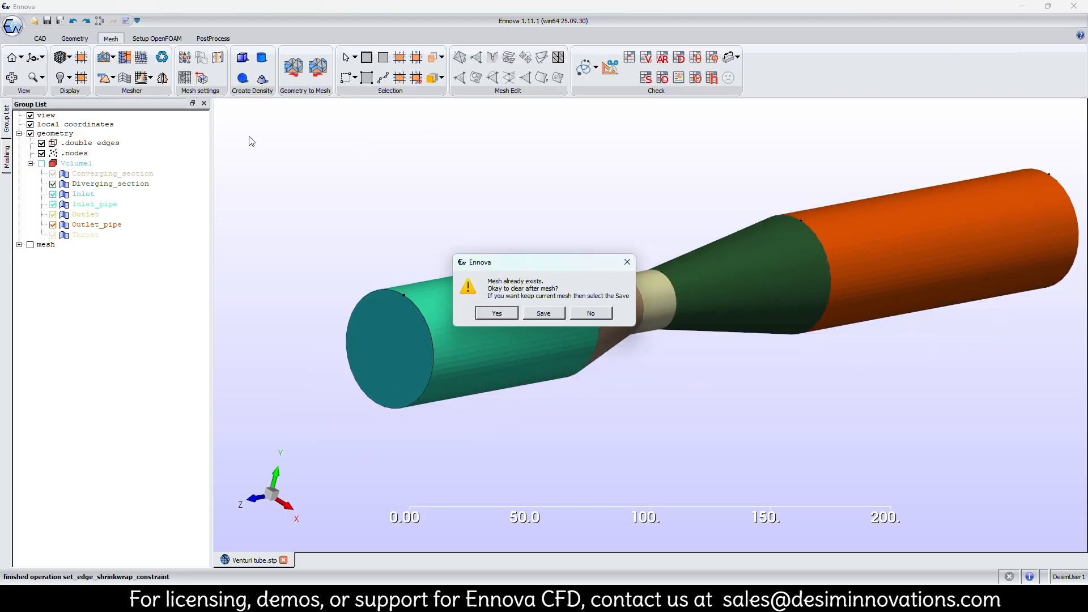
pyautogui.click(507, 315)
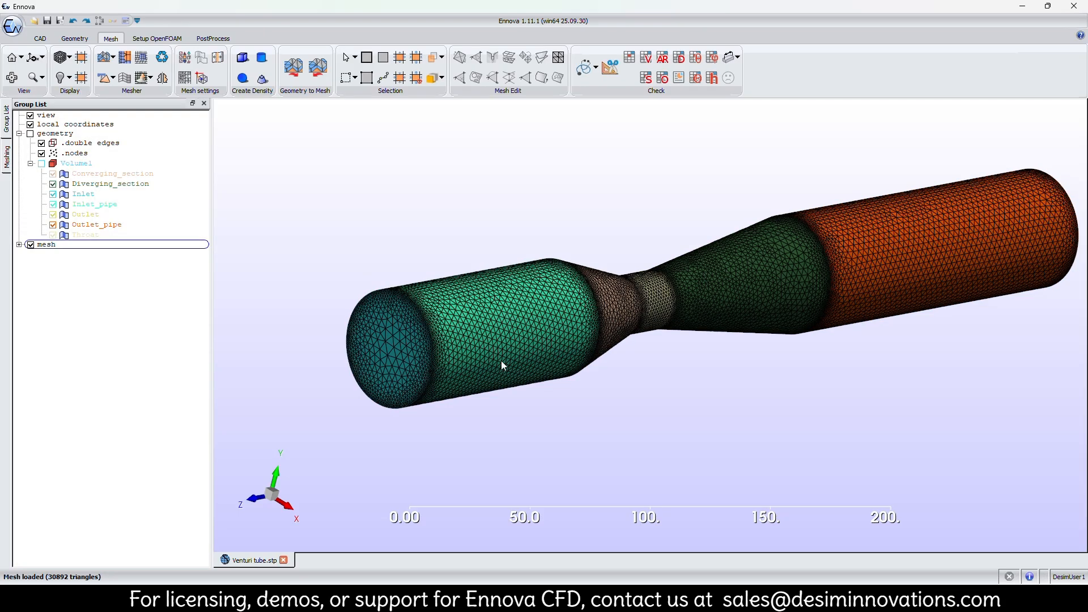
# Examine the mesh refinement around the circular edges at the inlet, throat, diverging section and outlet.
pyautogui.scroll(5, 463, 341)
pyautogui.moveTo(329, 338); pyautogui.dragTo(598, 304, button='middle')
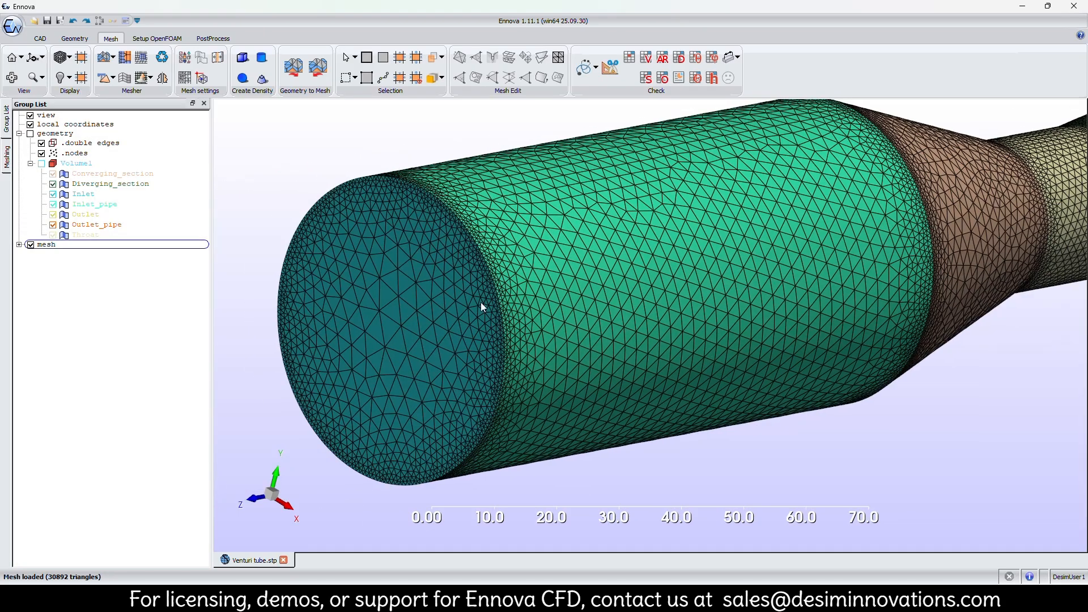
pyautogui.scroll(5, 467, 287)
pyautogui.moveTo(252, 322); pyautogui.dragTo(549, 321, button='middle')
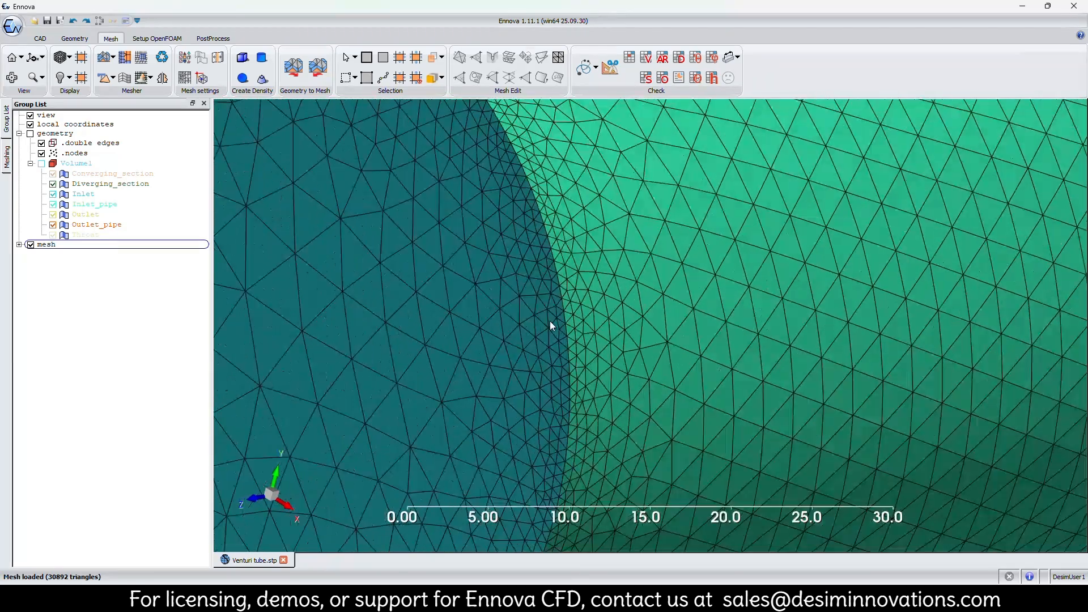
pyautogui.scroll(-10, 549, 321)
pyautogui.moveTo(839, 258); pyautogui.dragTo(647, 320, button='middle')
pyautogui.scroll(5, 647, 321)
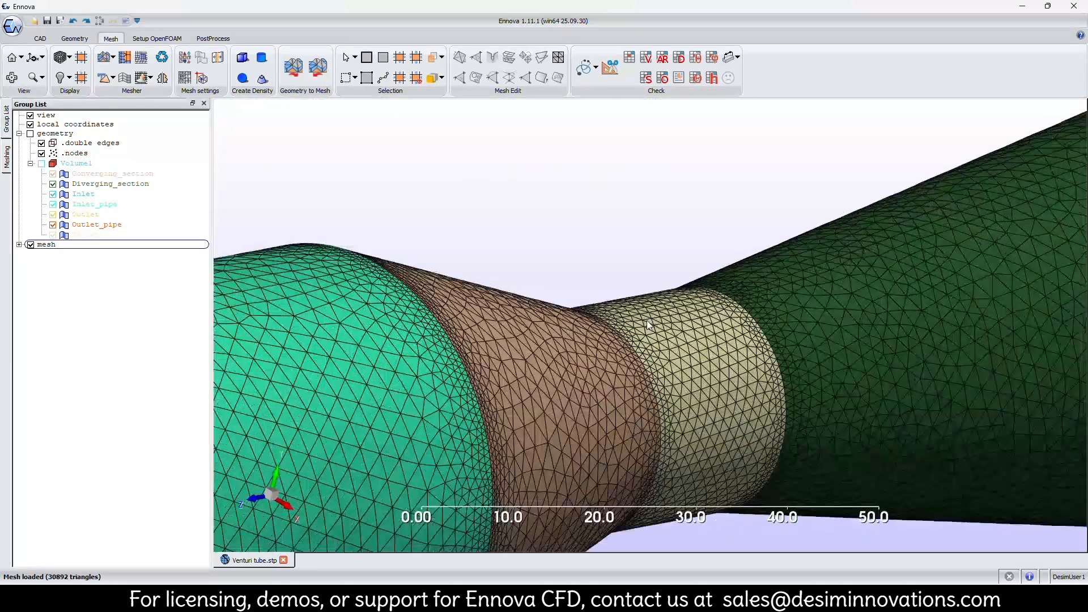
pyautogui.scroll(-4, 686, 355)
pyautogui.moveTo(897, 387); pyautogui.dragTo(589, 437, button='middle')
pyautogui.scroll(6, 539, 393)
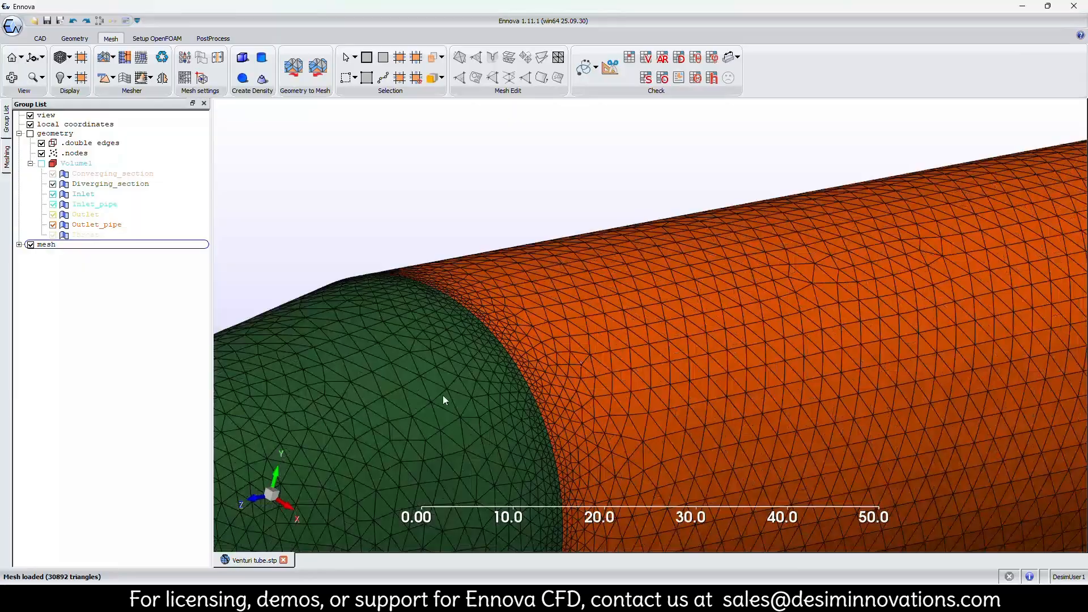
pyautogui.scroll(3, 656, 151)
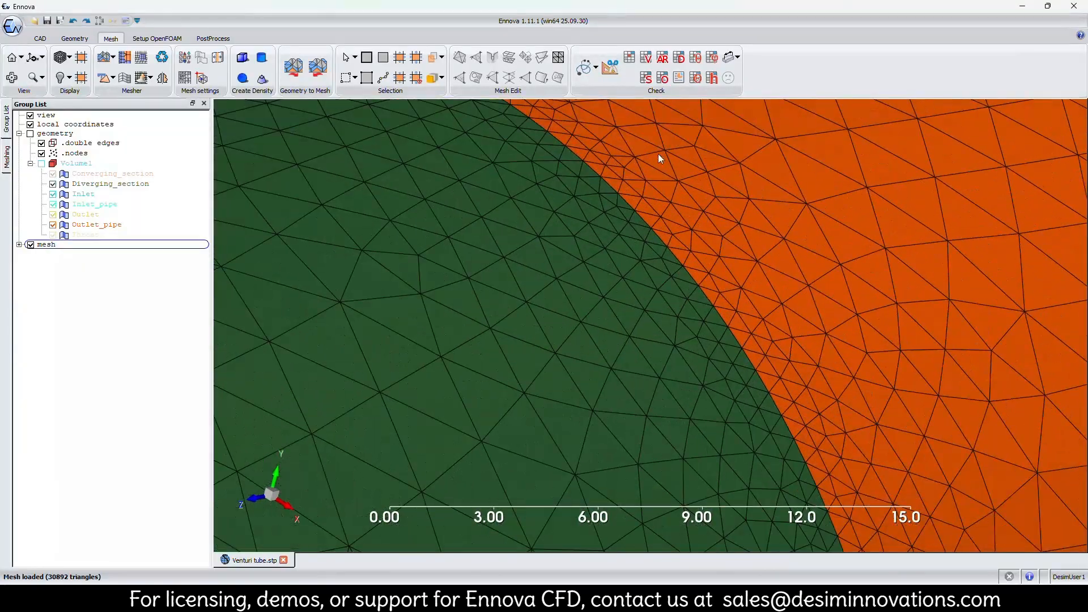
pyautogui.scroll(4, 679, 252)
pyautogui.scroll(-8, 677, 253)
pyautogui.moveTo(669, 295); pyautogui.dragTo(559, 345)
pyautogui.scroll(4, 950, 294)
pyautogui.scroll(-4, 903, 284)
pyautogui.scroll(7, 873, 301)
pyautogui.scroll(-8, 784, 322)
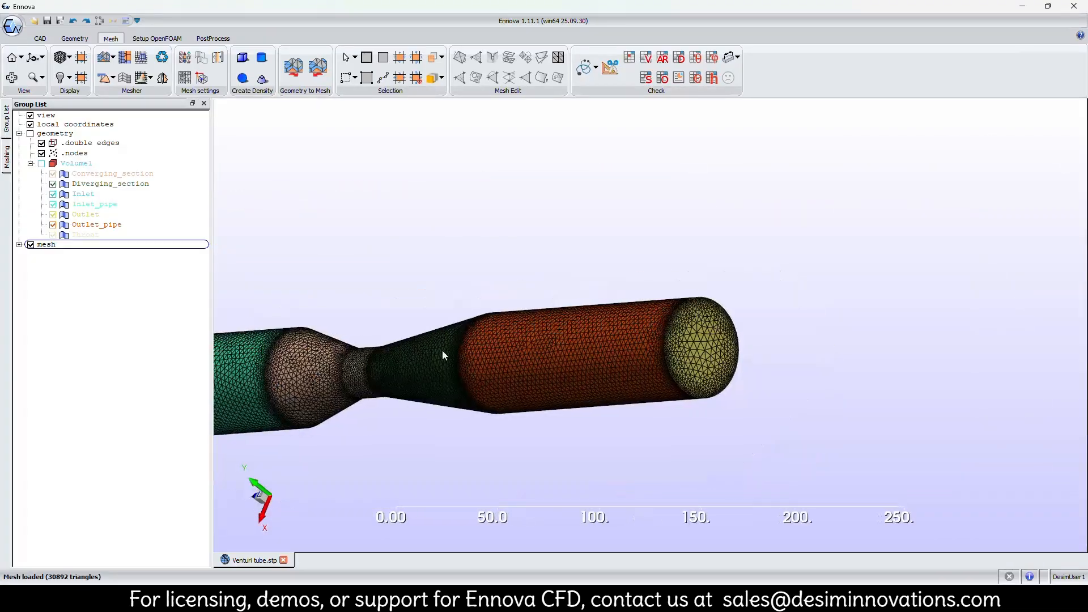
pyautogui.moveTo(483, 335); pyautogui.dragTo(467, 379)
pyautogui.moveTo(267, 353); pyautogui.dragTo(600, 319, button='middle')
pyautogui.scroll(5, 600, 315)
pyautogui.scroll(-3, 601, 315)
pyautogui.moveTo(601, 315); pyautogui.dragTo(577, 340)
pyautogui.moveTo(547, 338); pyautogui.dragTo(693, 350, button='middle')
pyautogui.scroll(-4, 692, 351)
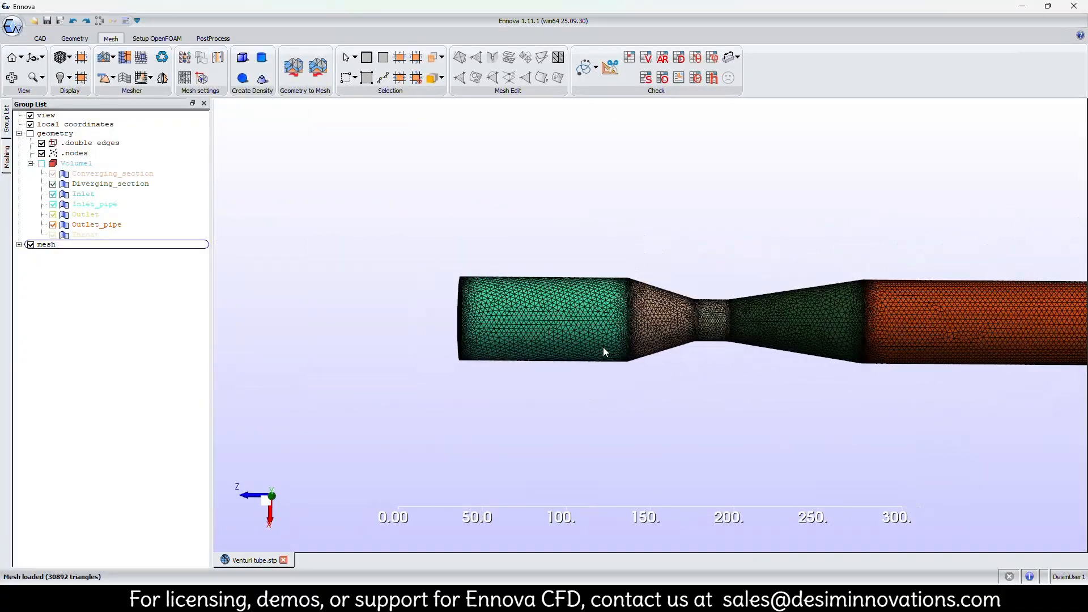
pyautogui.moveTo(602, 347); pyautogui.dragTo(694, 366)
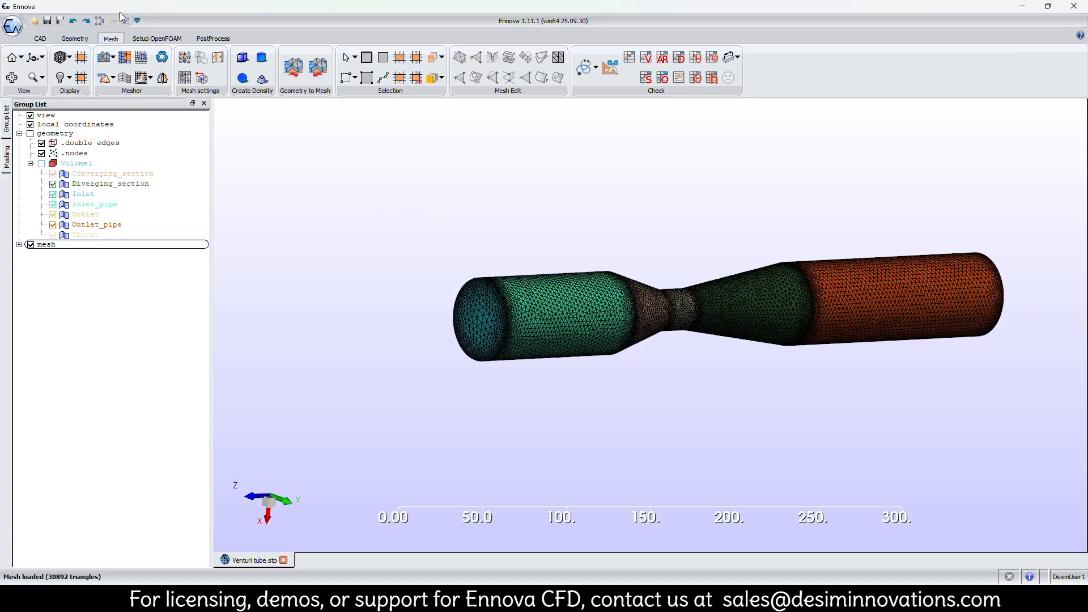
# Open the local mesh settings and select the Converging_section, Diverging_section, Inlet_pipe, Outlet_pipe and Throat boundaries.
pyautogui.click(189, 78)
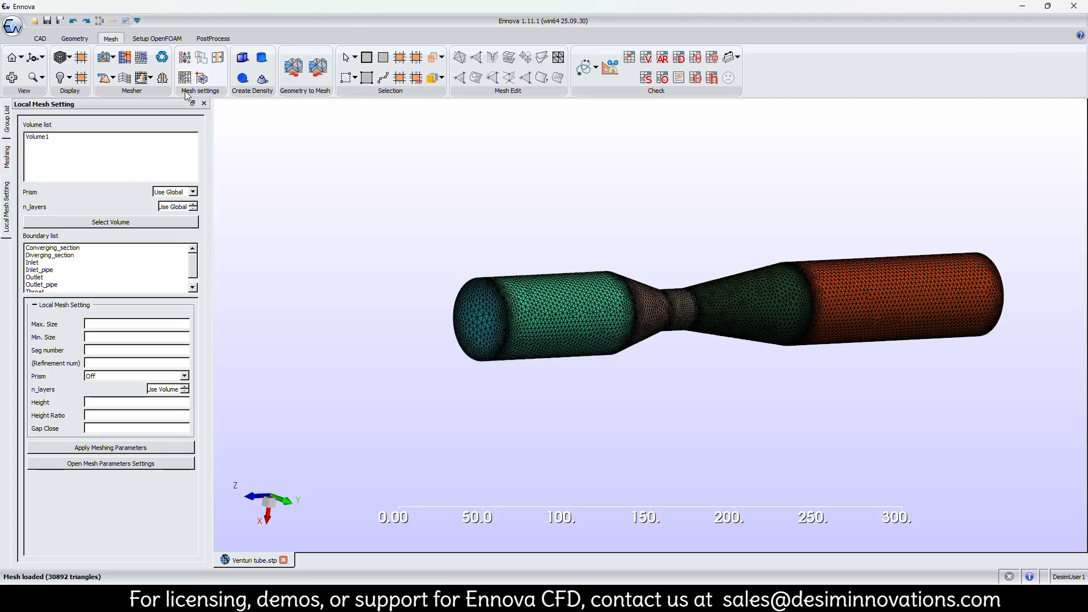
pyautogui.click(85, 250)
pyautogui.keyDown('ctrl'); pyautogui.click(82, 256); pyautogui.keyUp('ctrl')
pyautogui.keyDown('ctrl'); pyautogui.click(75, 271); pyautogui.keyUp('ctrl')
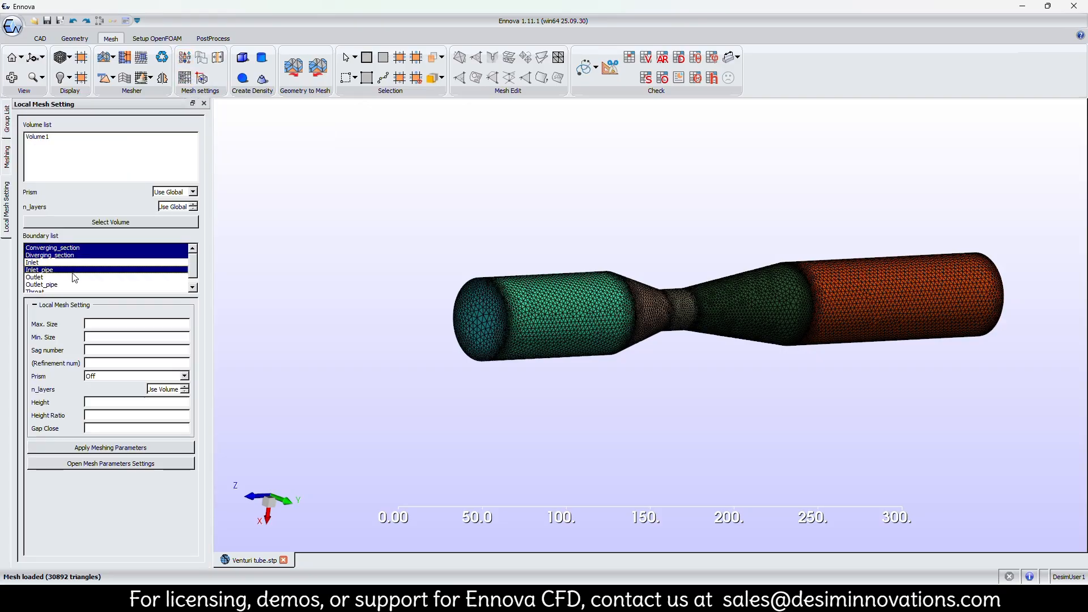
pyautogui.keyDown('ctrl'); pyautogui.click(69, 285); pyautogui.keyUp('ctrl')
pyautogui.scroll(-1, 70, 287)
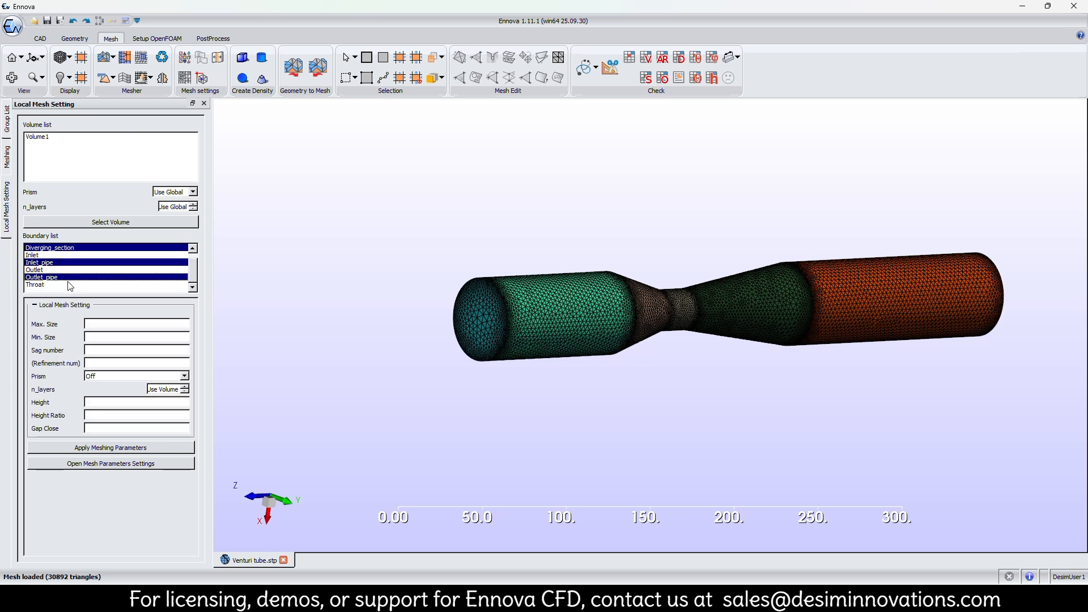
pyautogui.keyDown('ctrl'); pyautogui.click(70, 285); pyautogui.keyUp('ctrl')
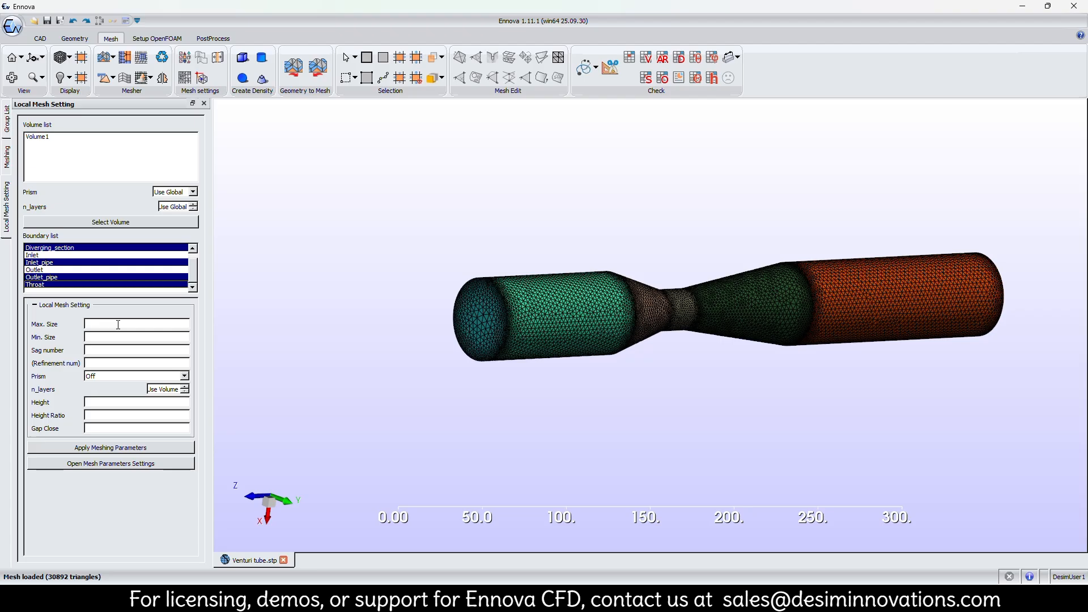
# Apply prism settings to the selected wall boundaries: Prism Use Volume, 10 layers, height 0.1 and height ratio 1.2.
pyautogui.click(136, 377)
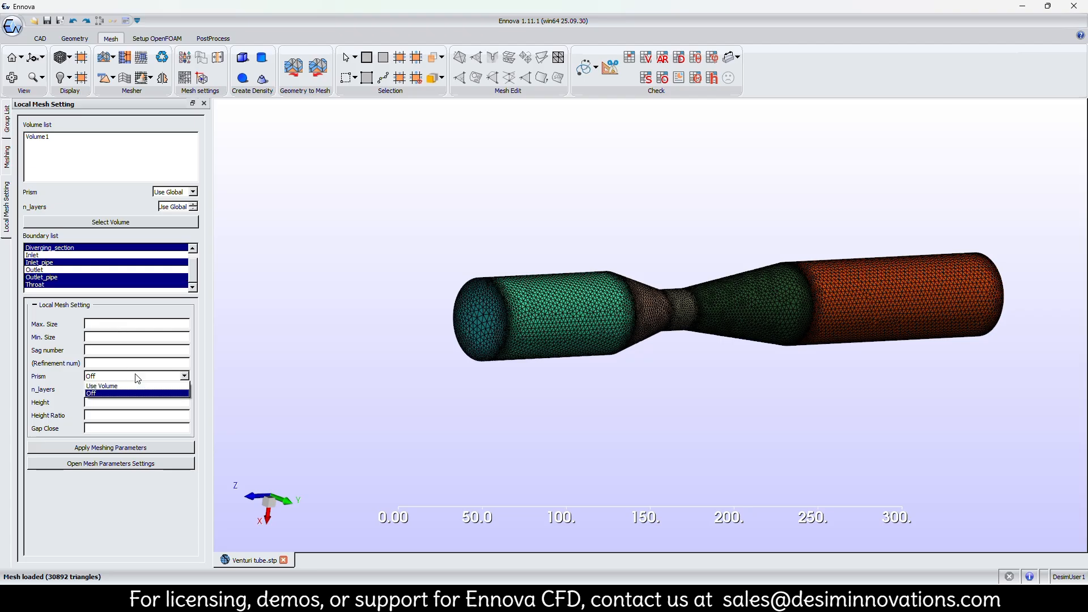
pyautogui.click(134, 385)
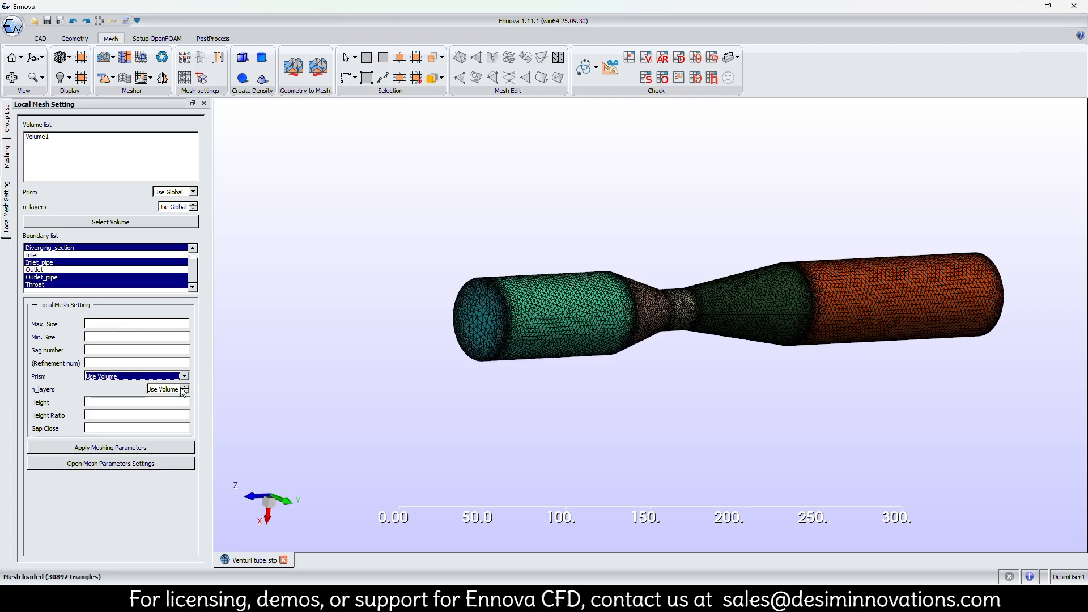
pyautogui.click(180, 389)
pyautogui.click(184, 386)
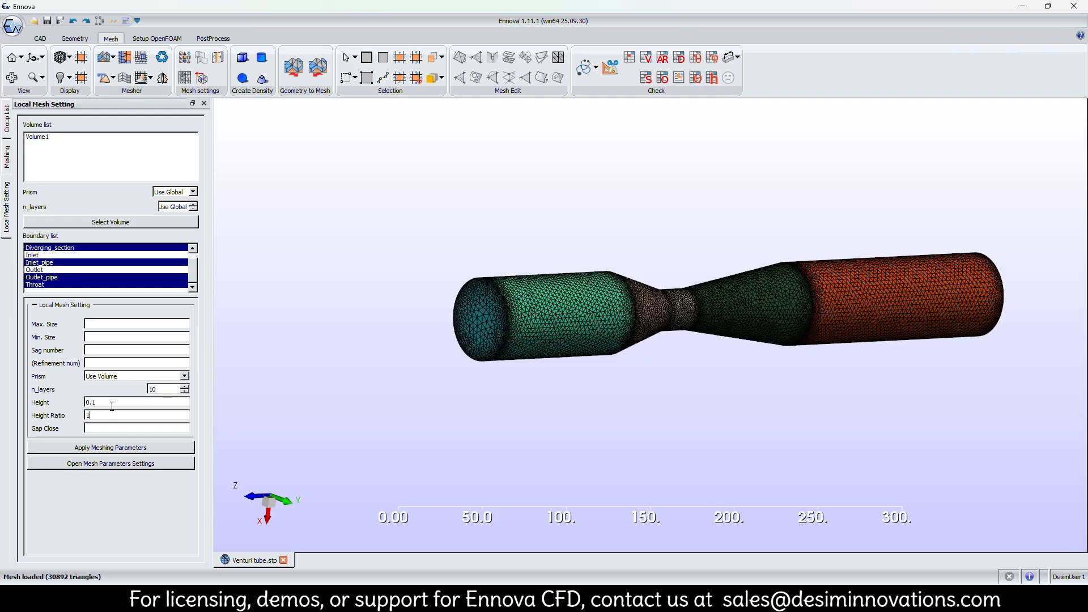
pyautogui.click(106, 448)
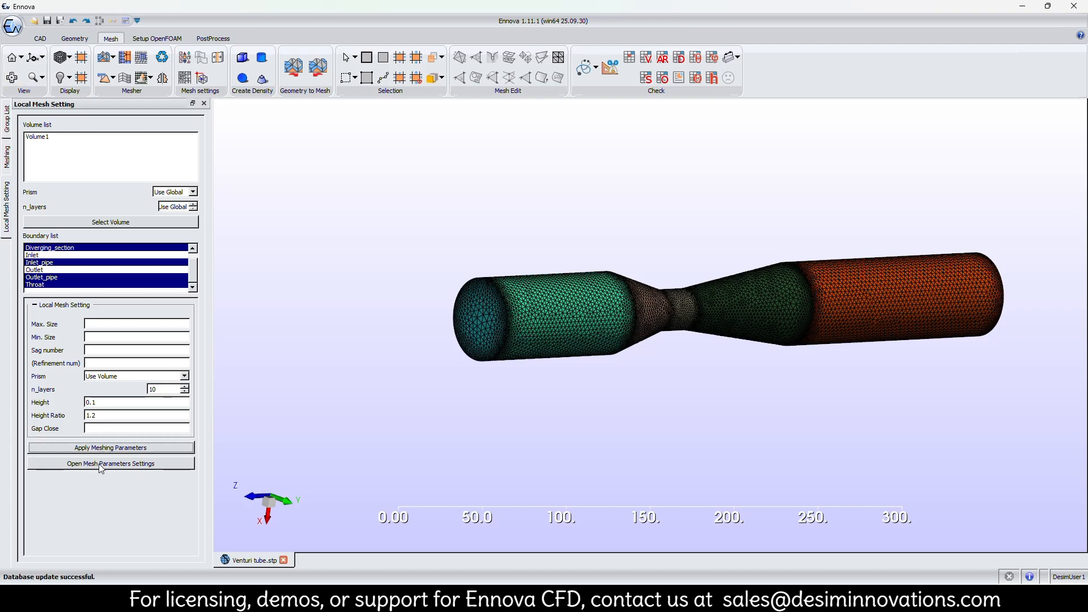
# Open the local mesh parameters table and review the prism settings listed for each boundary group.
pyautogui.click(101, 465)
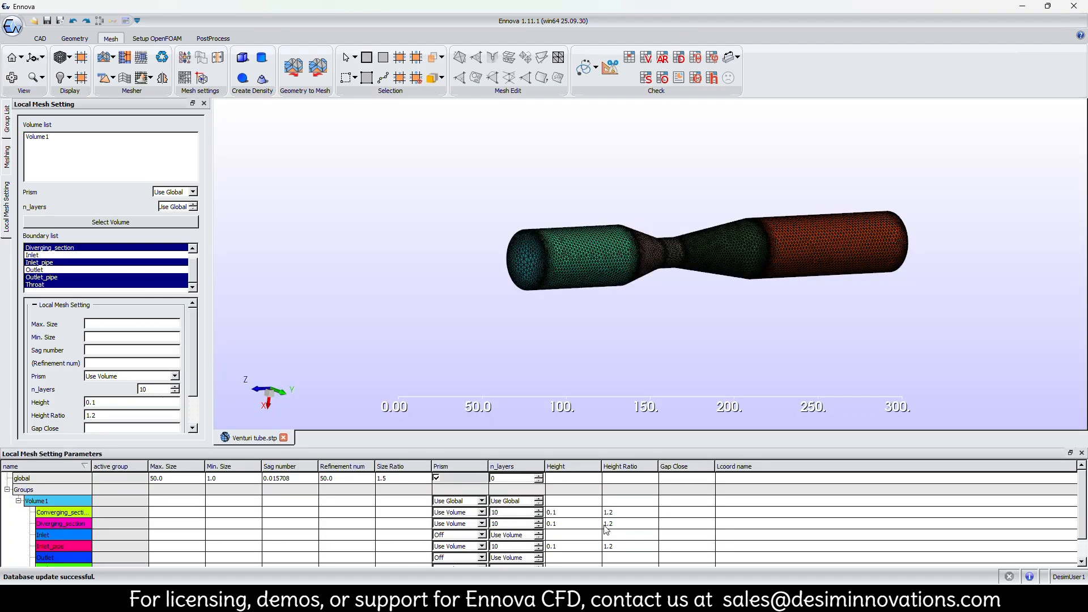
pyautogui.scroll(-1, 606, 530)
pyautogui.scroll(1, 582, 539)
# Generate the prism boundary layer mesh and inspect its layers around the inlet face's rim.
pyautogui.click(125, 79)
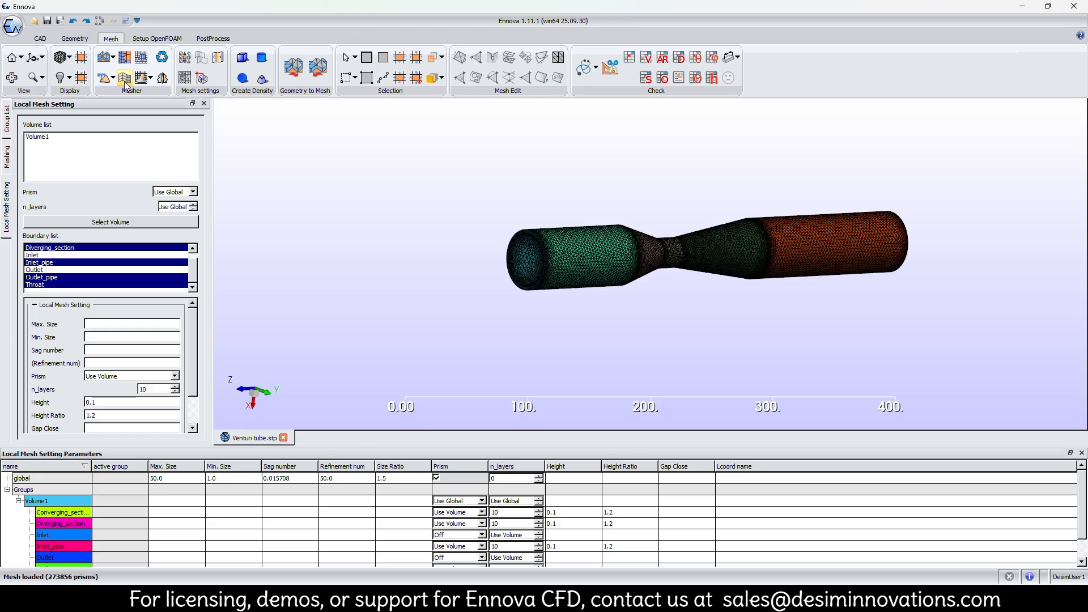
pyautogui.scroll(4, 490, 260)
pyautogui.scroll(5, 491, 262)
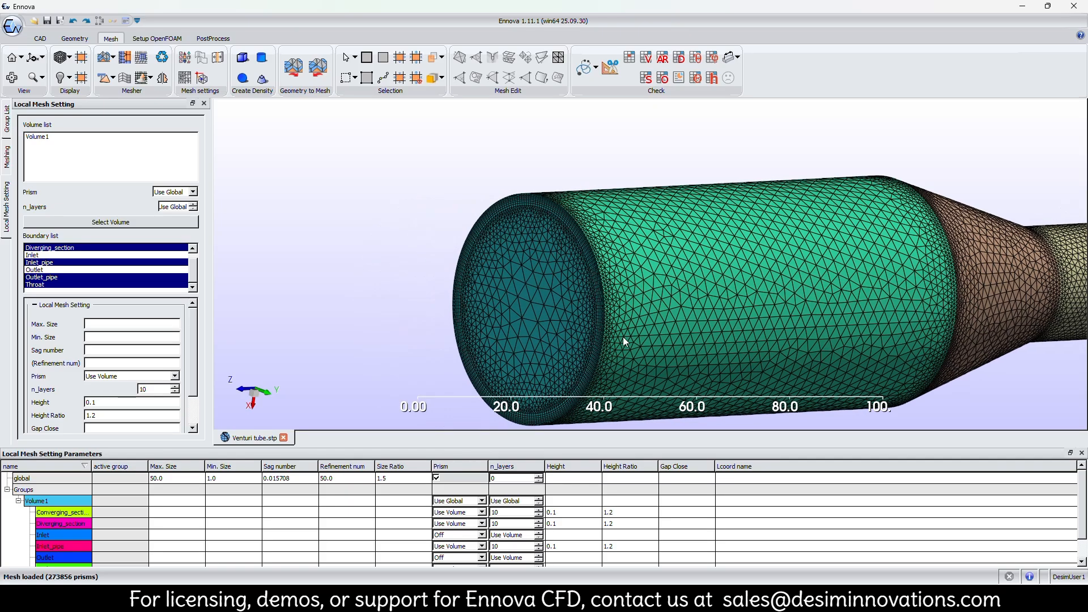
pyautogui.moveTo(532, 373); pyautogui.dragTo(613, 310, button='middle')
pyautogui.moveTo(491, 144); pyautogui.dragTo(569, 384, button='middle')
pyautogui.scroll(1, 512, 226)
pyautogui.scroll(4, 562, 273)
pyautogui.scroll(-3, 493, 293)
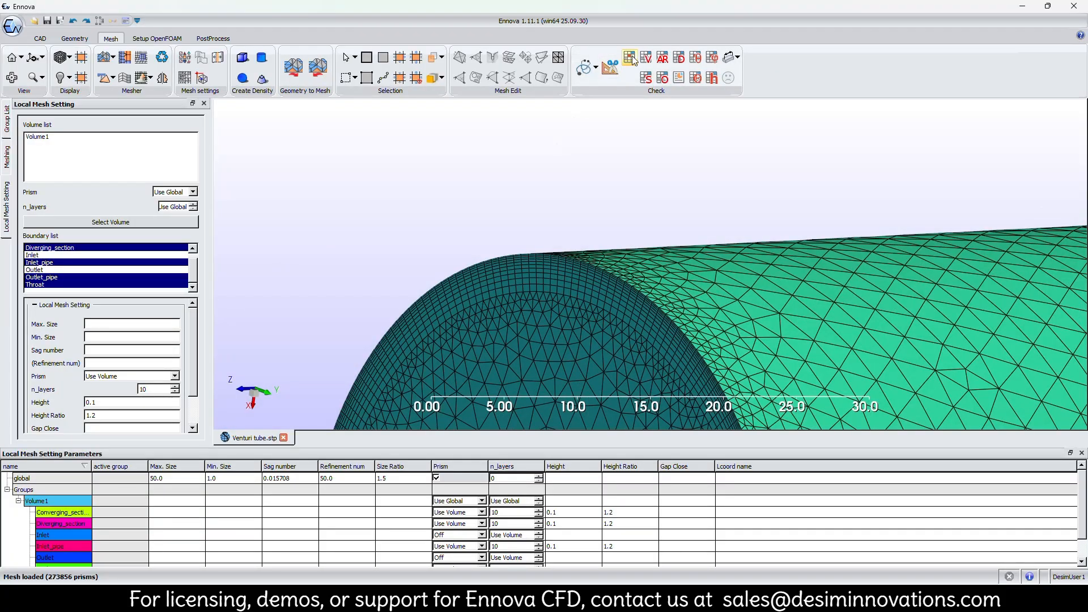
# Check the mesh quality statistics of the boundary layer mesh, including its prisms.
pyautogui.click(630, 57)
pyautogui.scroll(-2, 675, 255)
pyautogui.scroll(2, 676, 256)
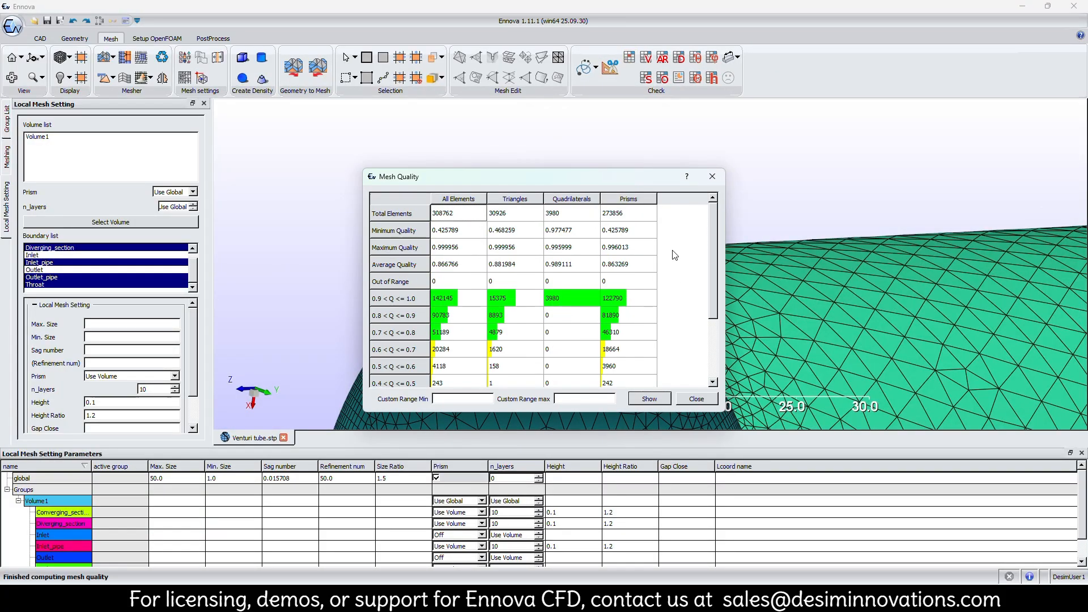
pyautogui.click(684, 400)
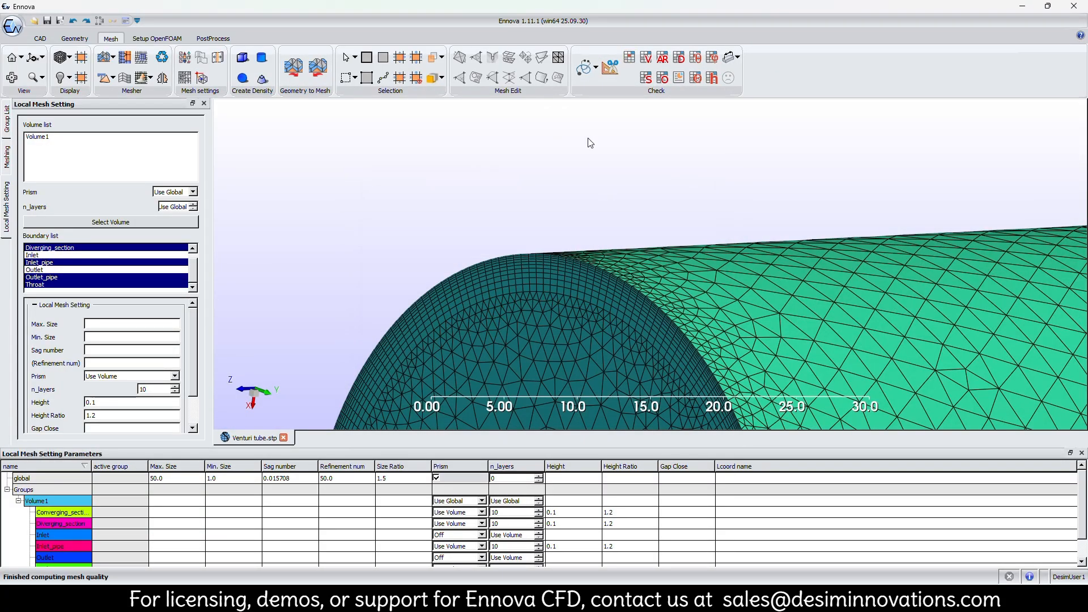
# Extract a lengthwise cut through the mesh on the X-plane with faces shown, and close the cut plane settings.
pyautogui.click(611, 69)
pyautogui.scroll(-5, 647, 334)
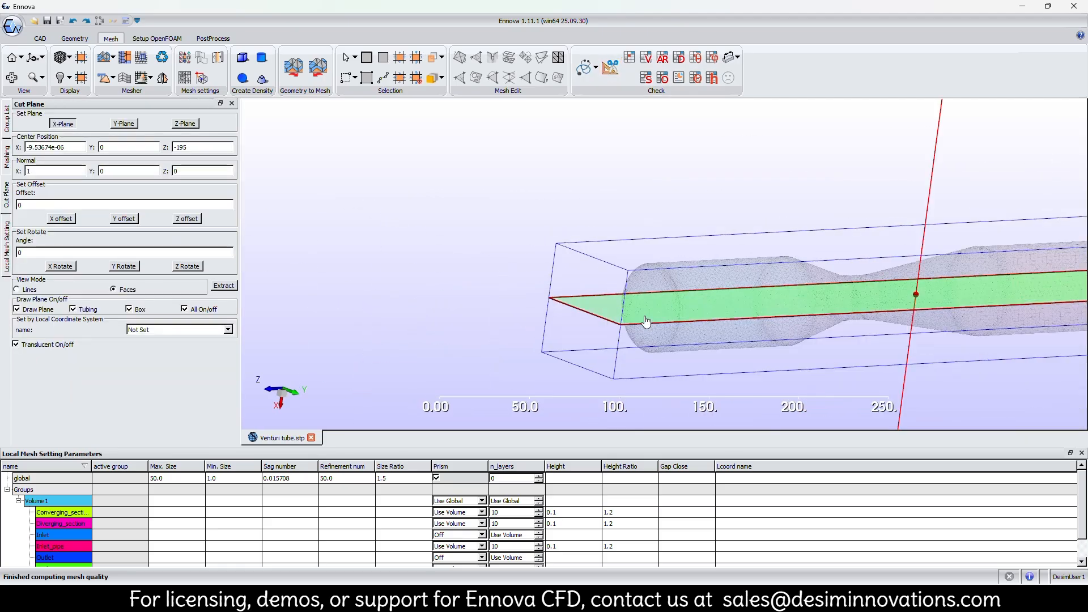
pyautogui.click(224, 285)
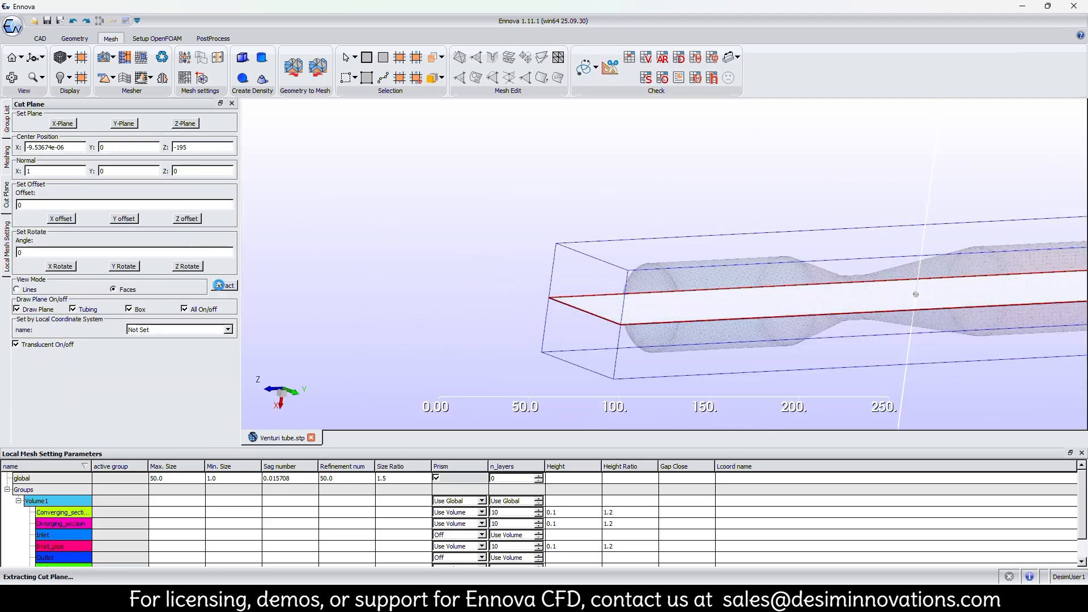
pyautogui.scroll(-2, 587, 210)
pyautogui.moveTo(537, 229); pyautogui.dragTo(522, 288, button='middle')
pyautogui.moveTo(618, 261); pyautogui.dragTo(461, 240, button='middle')
pyautogui.scroll(4, 657, 291)
pyautogui.scroll(4, 685, 354)
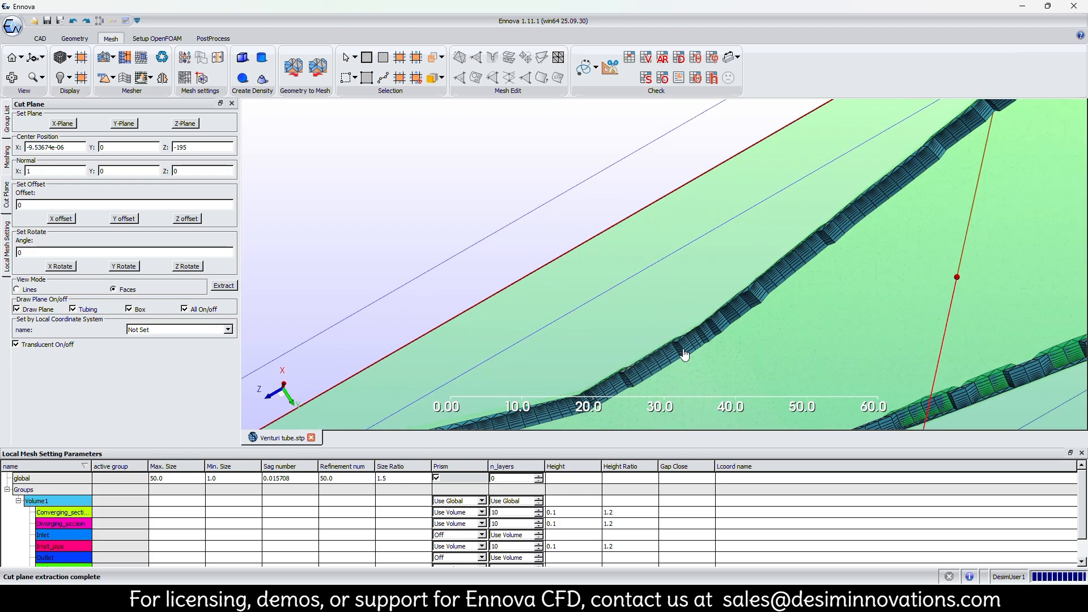
pyautogui.moveTo(594, 278); pyautogui.dragTo(508, 281)
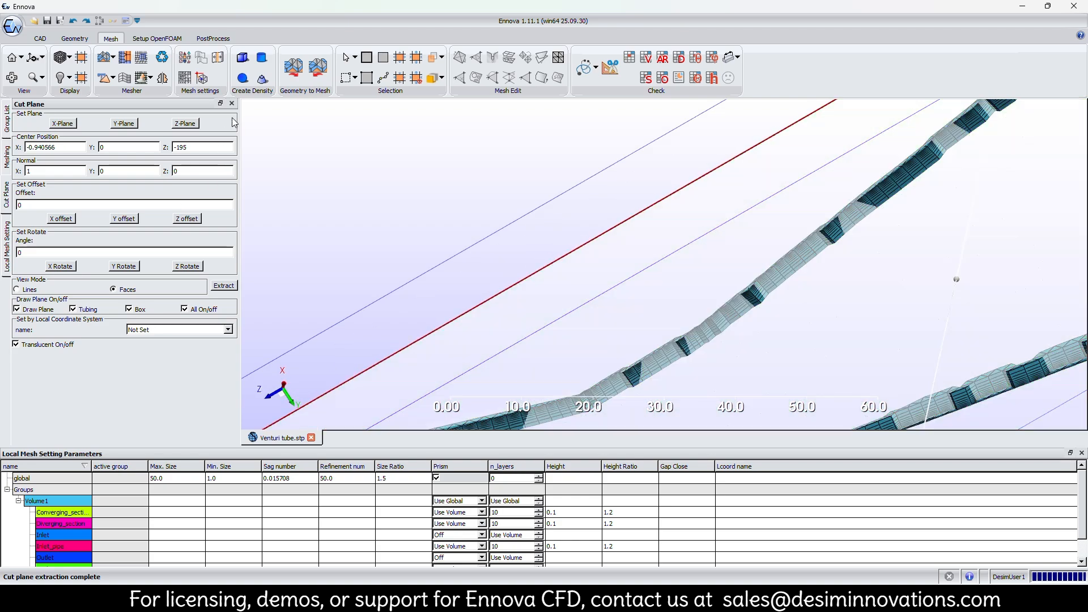
pyautogui.click(232, 103)
# Hide the mesh group so that only the extracted cut plane is displayed.
pyautogui.scroll(-5, 525, 256)
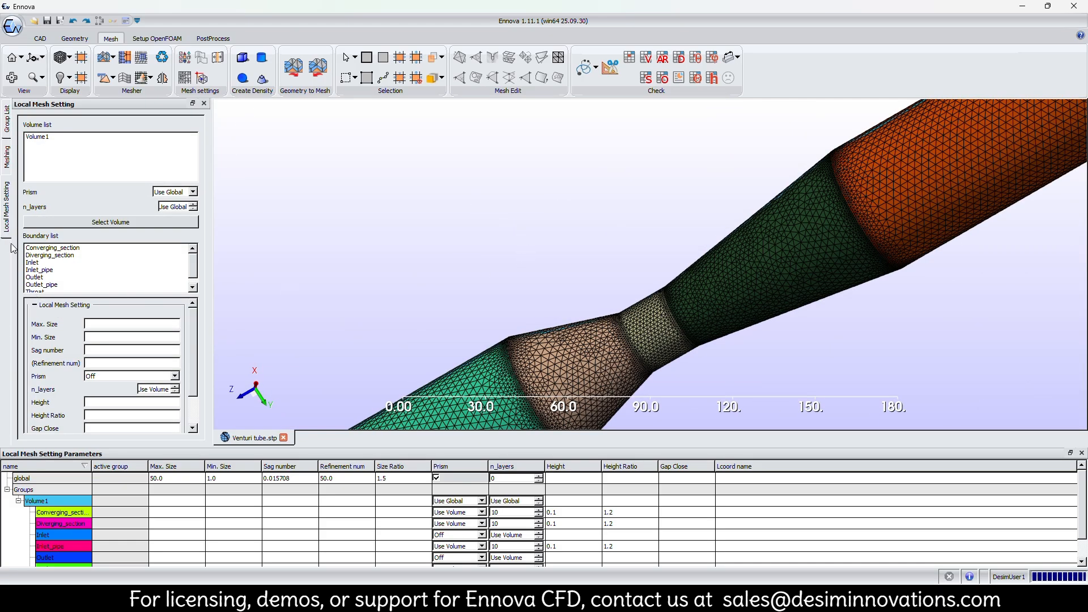
pyautogui.click(9, 130)
pyautogui.click(30, 244)
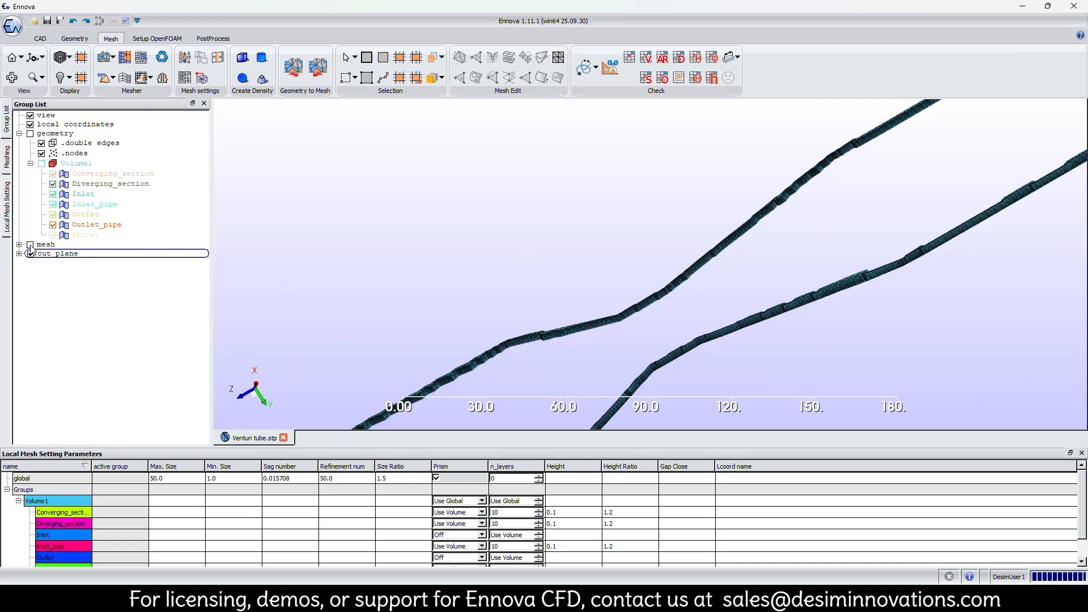
# Examine the prism layers along the cut section's walls and at its ends, including the transition to the end-face triangles.
pyautogui.scroll(4, 566, 300)
pyautogui.scroll(5, 527, 300)
pyautogui.moveTo(570, 238); pyautogui.dragTo(582, 206, button='middle')
pyautogui.scroll(-4, 548, 266)
pyautogui.scroll(-3, 548, 265)
pyautogui.moveTo(743, 184); pyautogui.dragTo(466, 297, button='middle')
pyautogui.moveTo(665, 214); pyautogui.dragTo(390, 389, button='middle')
pyautogui.moveTo(657, 156); pyautogui.dragTo(463, 288, button='middle')
pyautogui.scroll(3, 545, 230)
pyautogui.scroll(-8, 546, 230)
pyautogui.moveTo(502, 208); pyautogui.dragTo(574, 140, button='middle')
pyautogui.scroll(4, 527, 249)
pyautogui.scroll(-1, 527, 249)
pyautogui.moveTo(527, 249); pyautogui.dragTo(634, 294, button='middle')
pyautogui.scroll(2, 515, 238)
pyautogui.scroll(6, 515, 238)
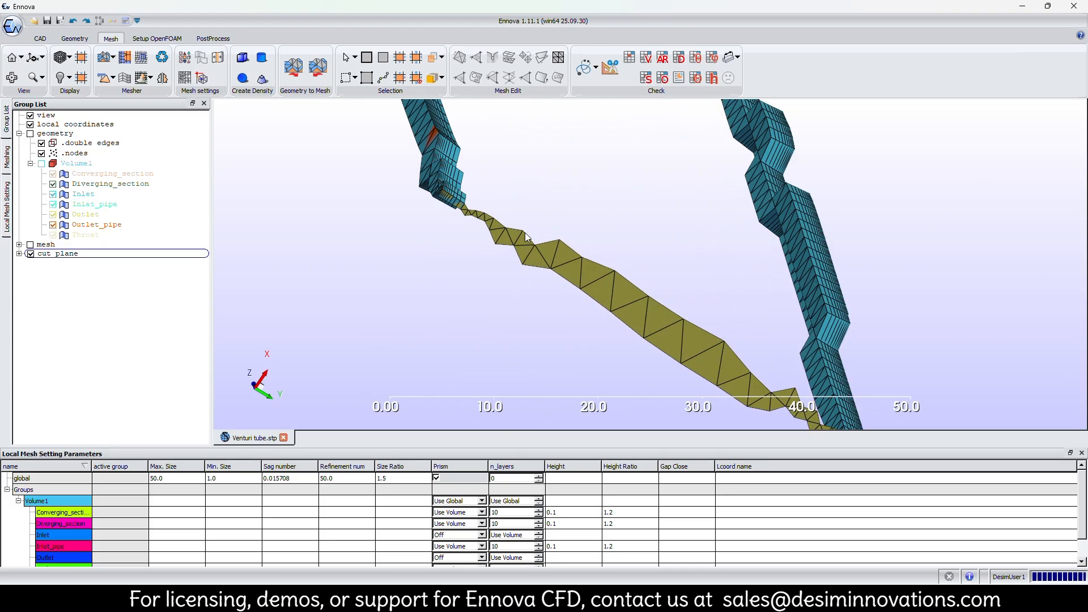
pyautogui.scroll(-12, 515, 264)
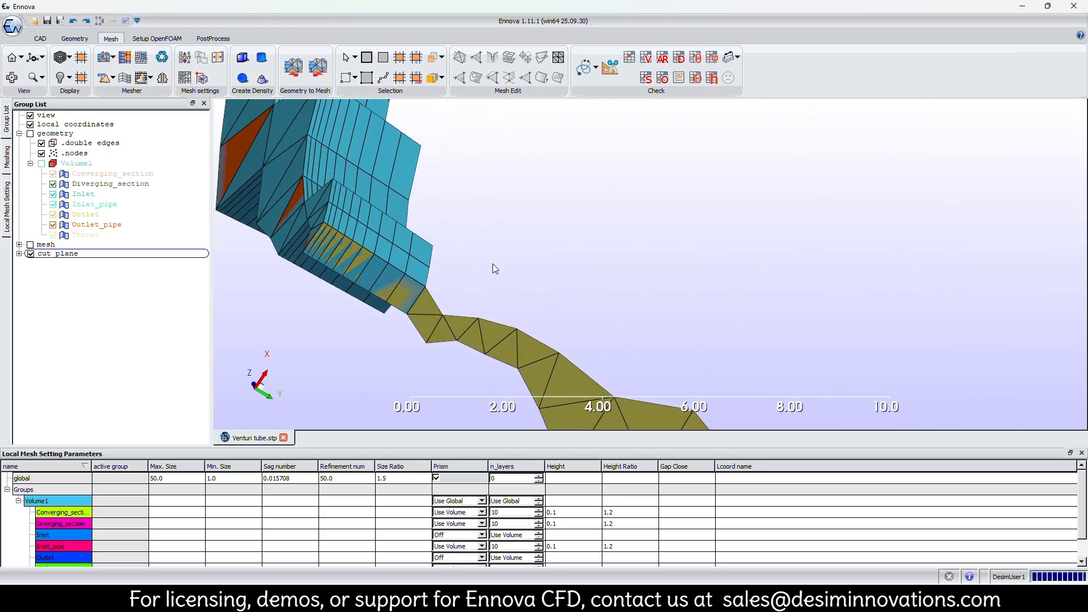
pyautogui.moveTo(534, 267); pyautogui.dragTo(684, 212, button='middle')
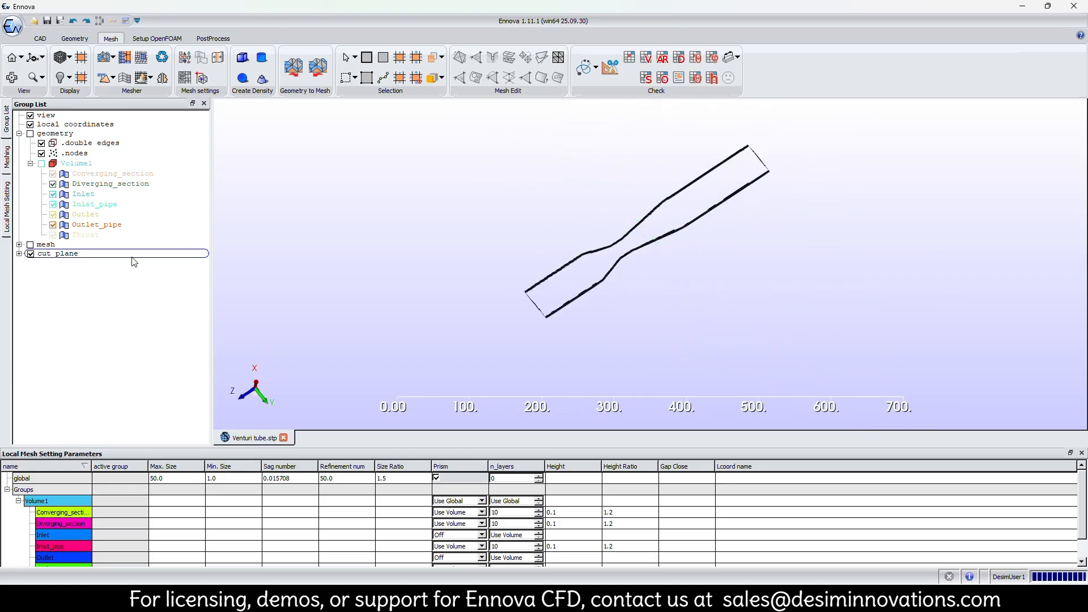
# Hide the cut plane and display the full mesh again, viewed from the inlet end.
pyautogui.click(30, 254)
pyautogui.click(30, 244)
pyautogui.scroll(-1, 442, 247)
pyautogui.moveTo(461, 252); pyautogui.dragTo(626, 275, button='middle')
pyautogui.scroll(5, 499, 244)
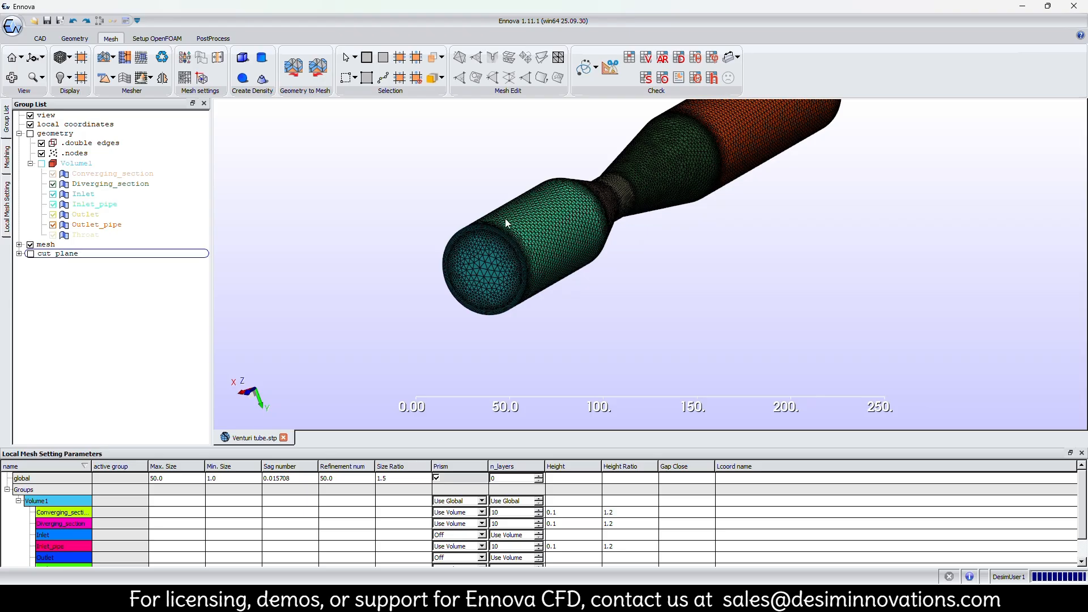
pyautogui.moveTo(506, 222); pyautogui.dragTo(494, 261, button='middle')
# Fill the remaining volume with tetrahedra using Tet Fill Mesh and inspect the mesh at the inlet.
pyautogui.click(113, 80)
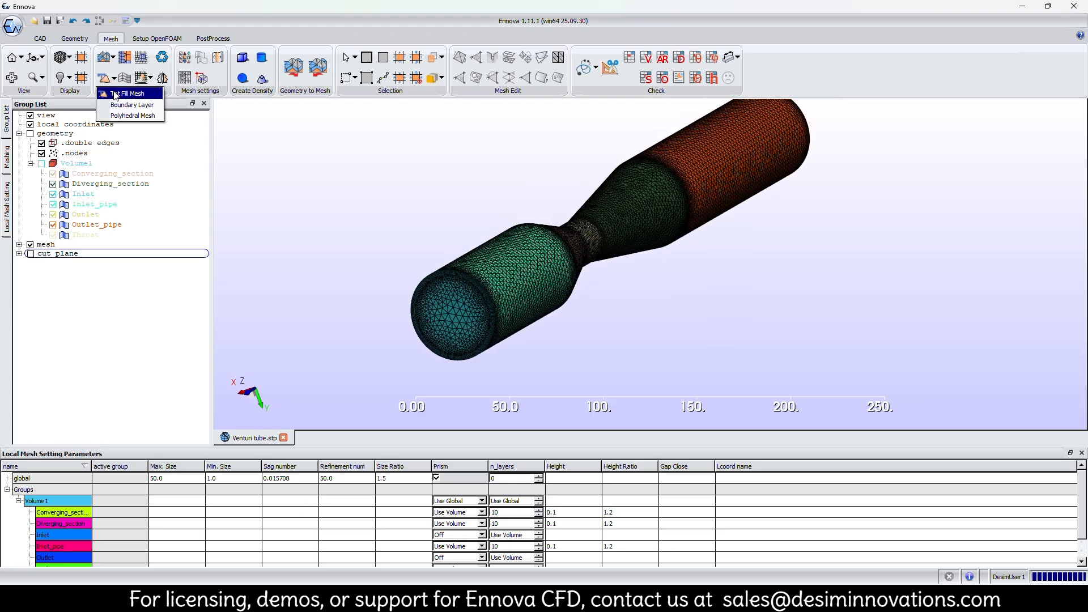
pyautogui.click(115, 94)
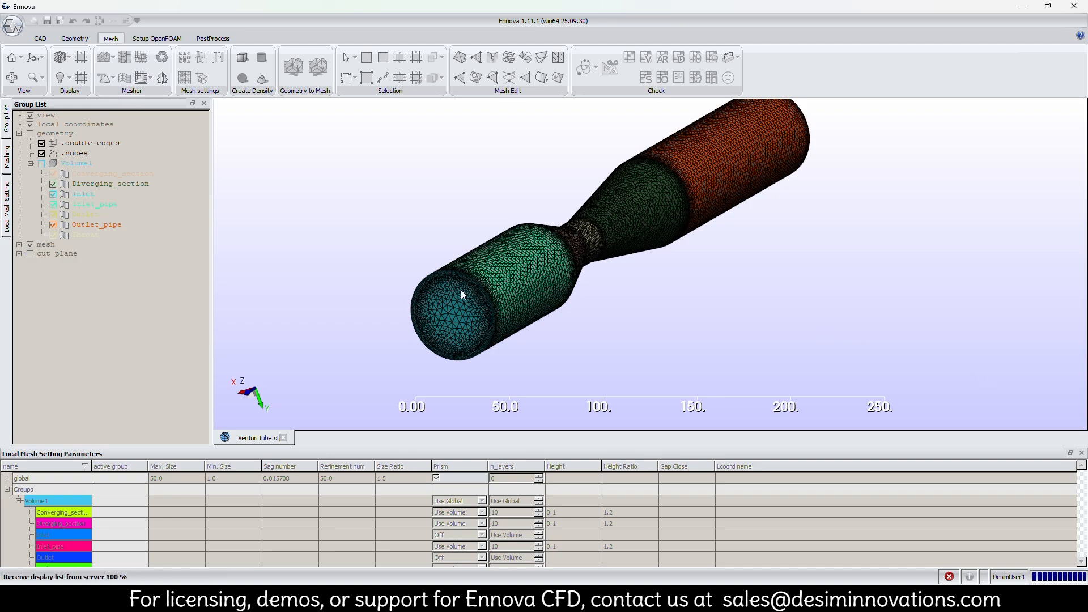
pyautogui.scroll(2, 448, 283)
pyautogui.scroll(3, 436, 277)
pyautogui.moveTo(383, 274); pyautogui.dragTo(651, 302, button='middle')
pyautogui.scroll(2, 650, 301)
pyautogui.scroll(-3, 564, 295)
# Check the filled mesh's quality and orthogonality distributions across the element types.
pyautogui.click(628, 57)
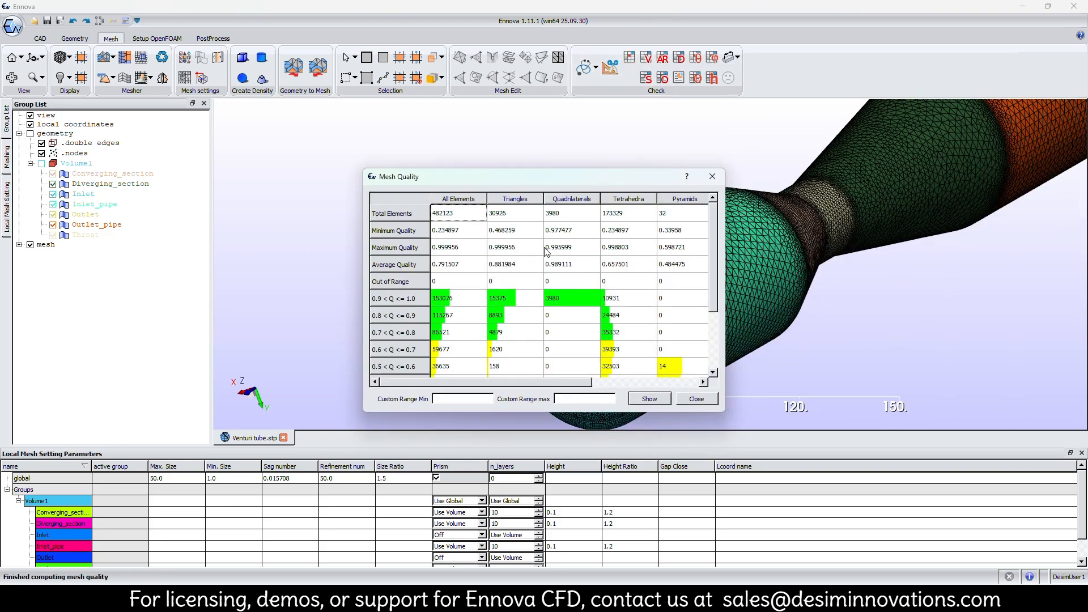
pyautogui.click(696, 398)
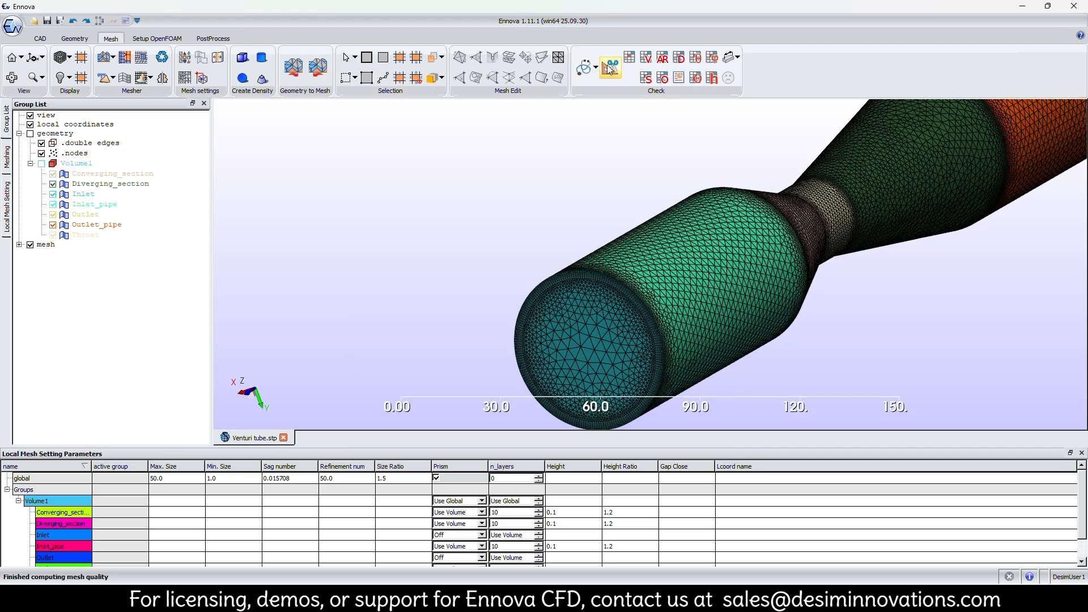
pyautogui.click(661, 78)
pyautogui.scroll(-2, 665, 290)
pyautogui.scroll(2, 624, 339)
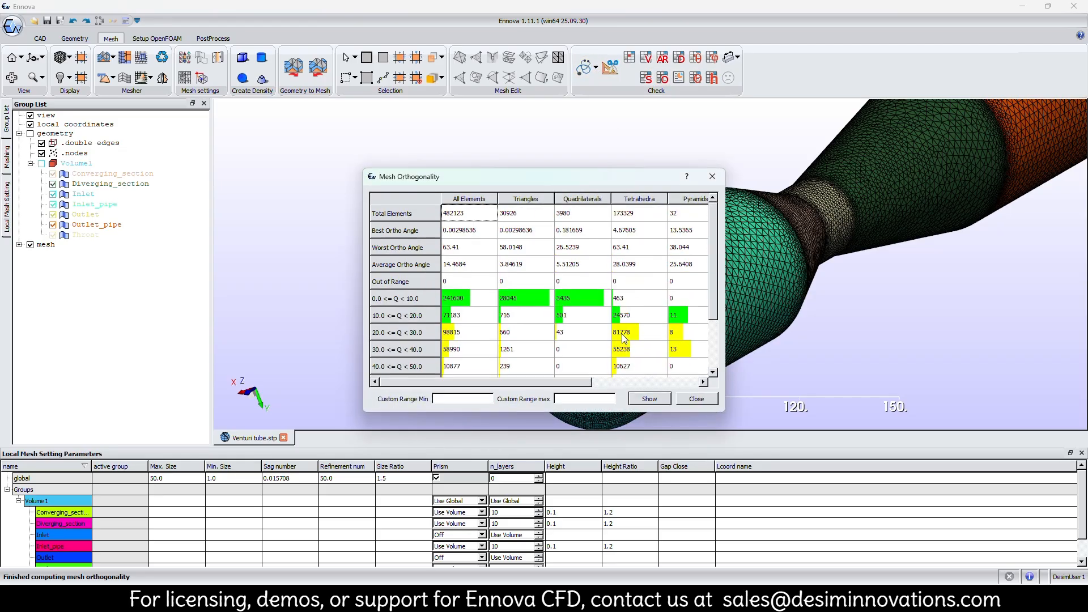
pyautogui.moveTo(579, 387); pyautogui.dragTo(697, 384)
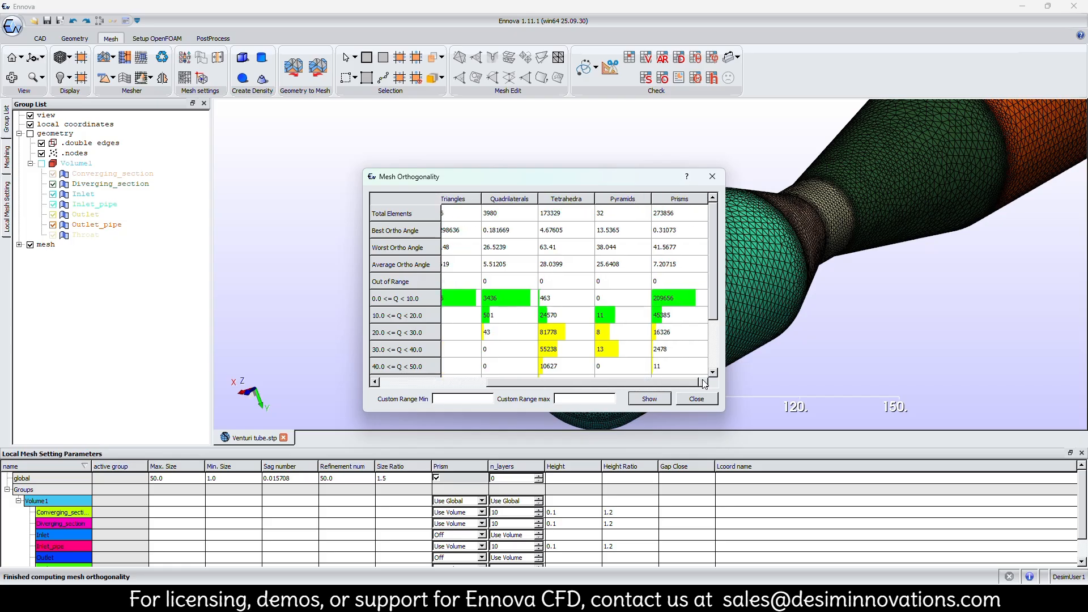
pyautogui.click(696, 399)
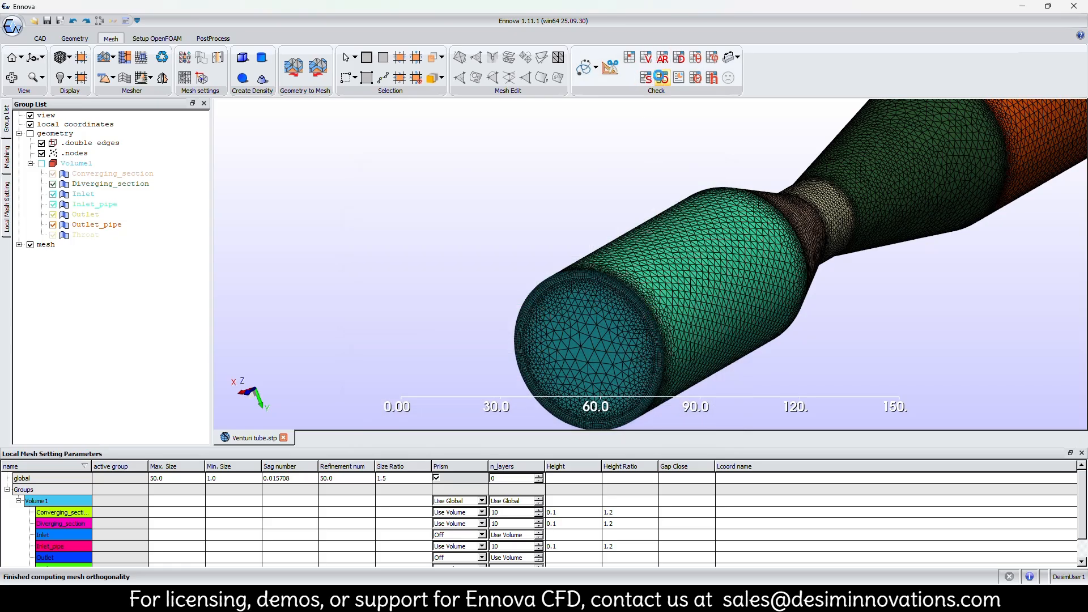
pyautogui.click(661, 77)
pyautogui.scroll(-2, 622, 260)
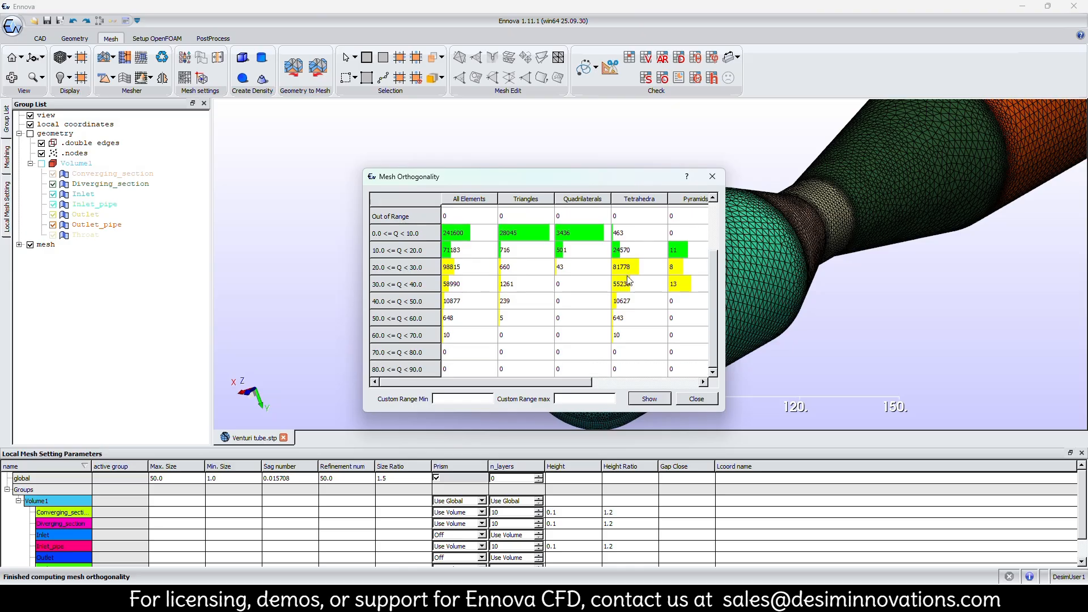
pyautogui.click(697, 399)
# Check the filled mesh's skewness distribution for all element types, including pyramids and prisms.
pyautogui.click(646, 77)
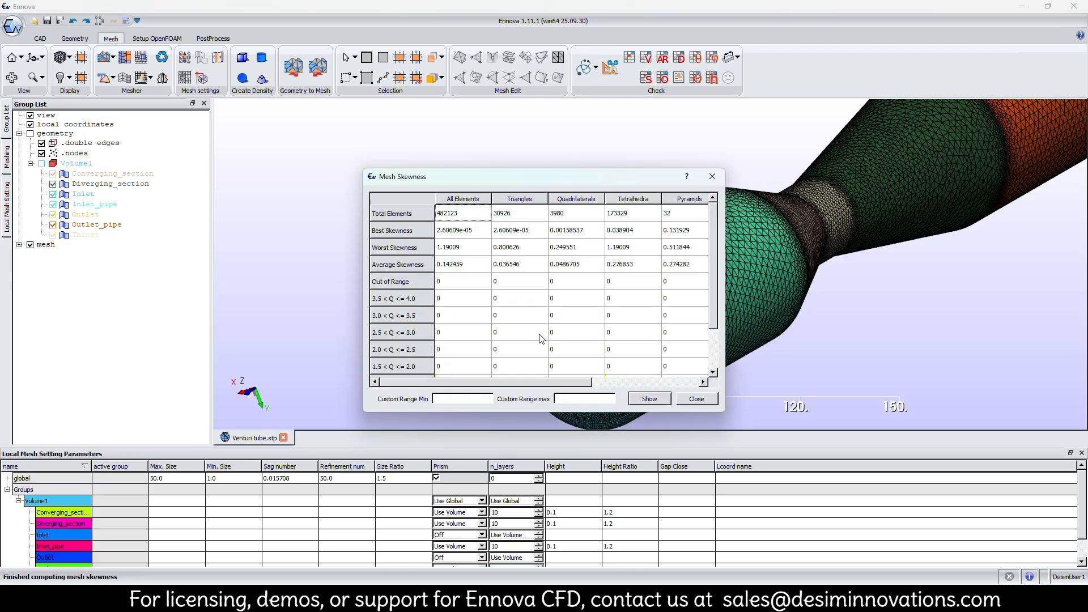
pyautogui.moveTo(535, 381); pyautogui.dragTo(678, 399)
pyautogui.scroll(-3, 608, 310)
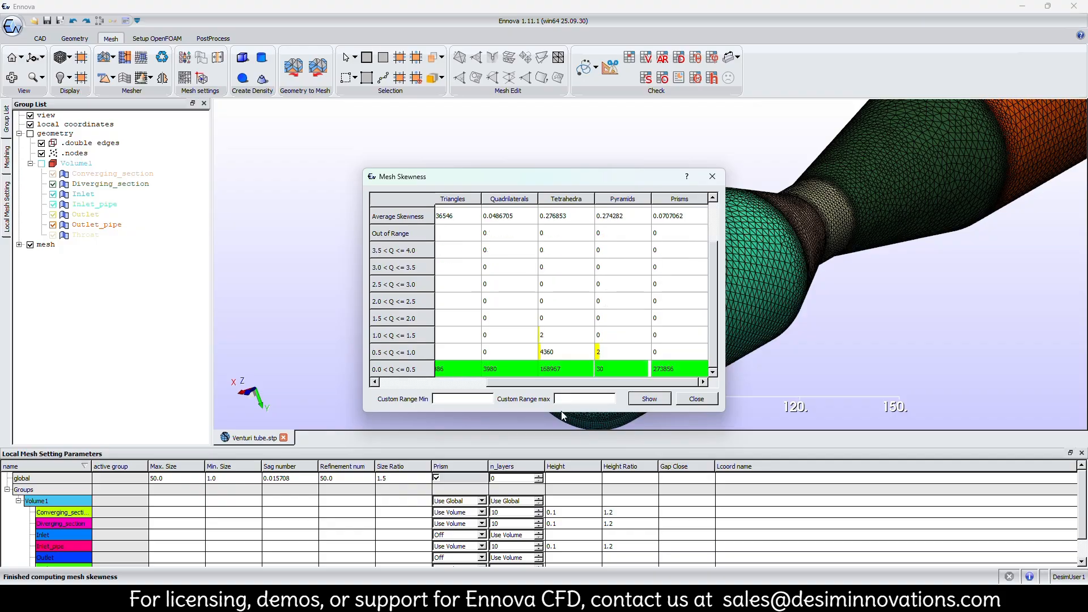
# Review the skewness values from all elements through pyramids, end the check, and view the mesh at the inlet.
pyautogui.hscroll(-3, 574, 388)
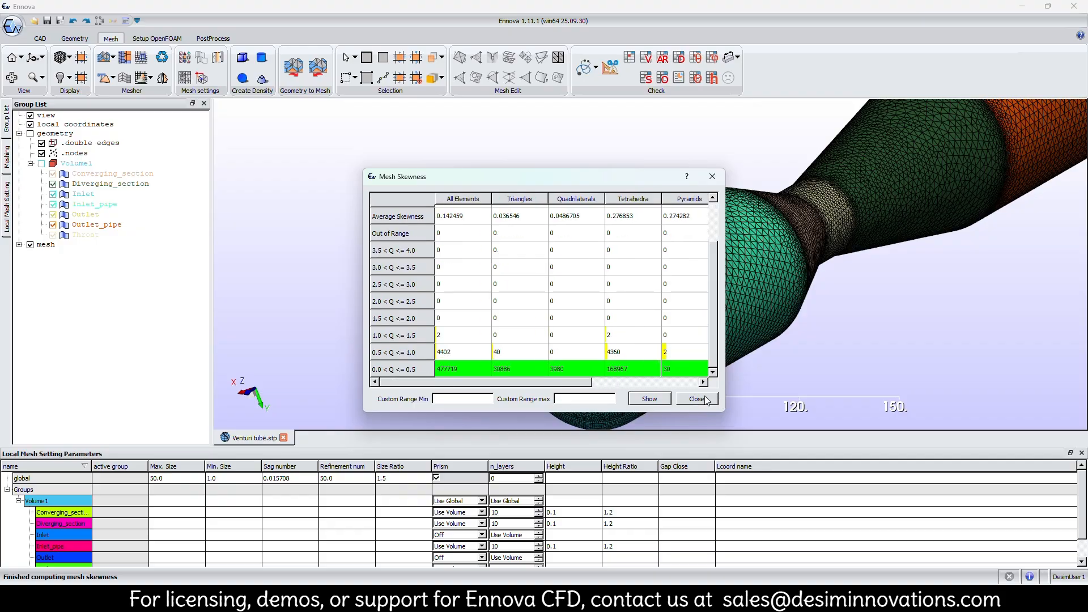
pyautogui.click(696, 399)
pyautogui.scroll(4, 504, 277)
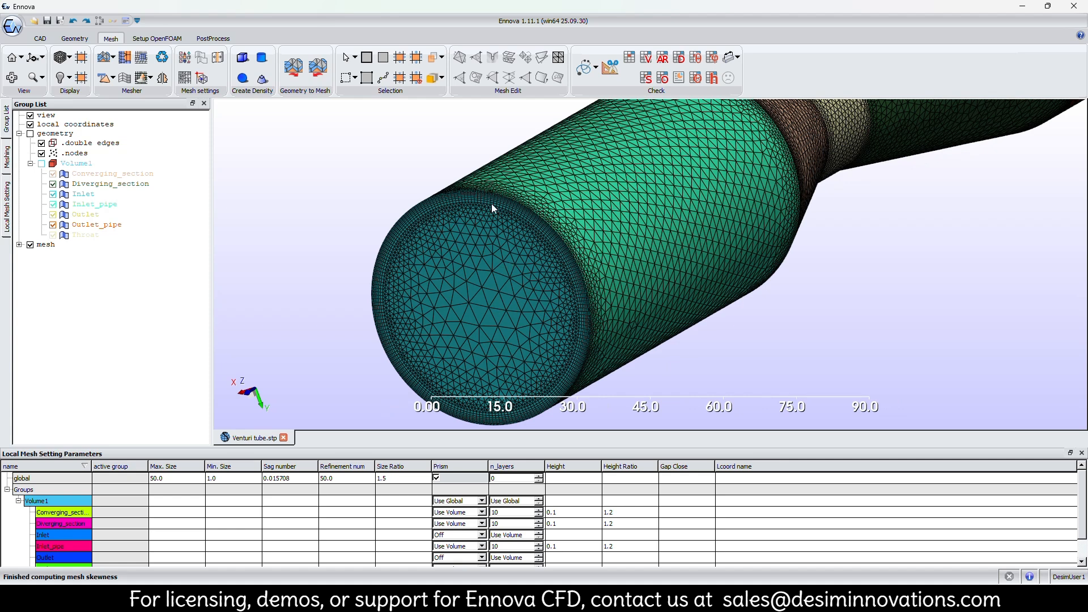
# Extract an X-plane section of the filled mesh, hide all plane graphics, and show the section solid inside the translucent shell.
pyautogui.click(610, 67)
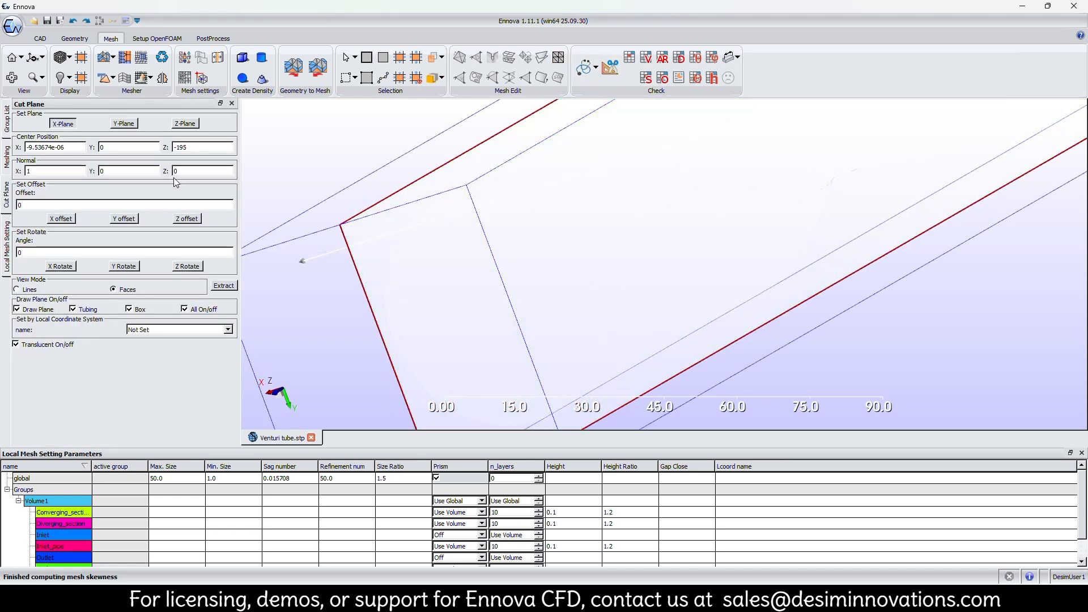
pyautogui.click(224, 285)
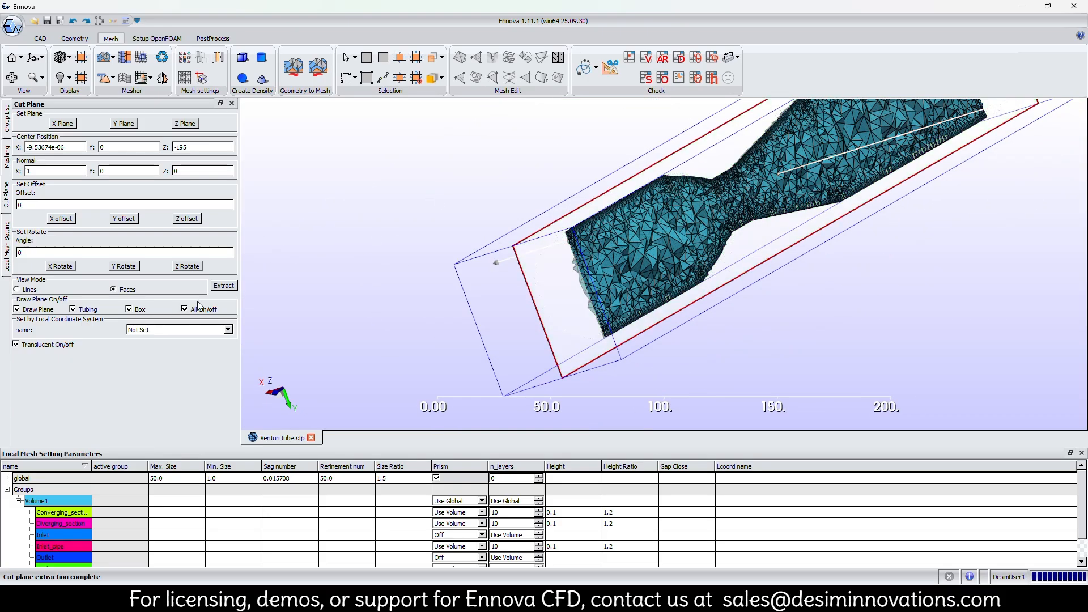
pyautogui.moveTo(566, 341); pyautogui.dragTo(694, 391, button='middle')
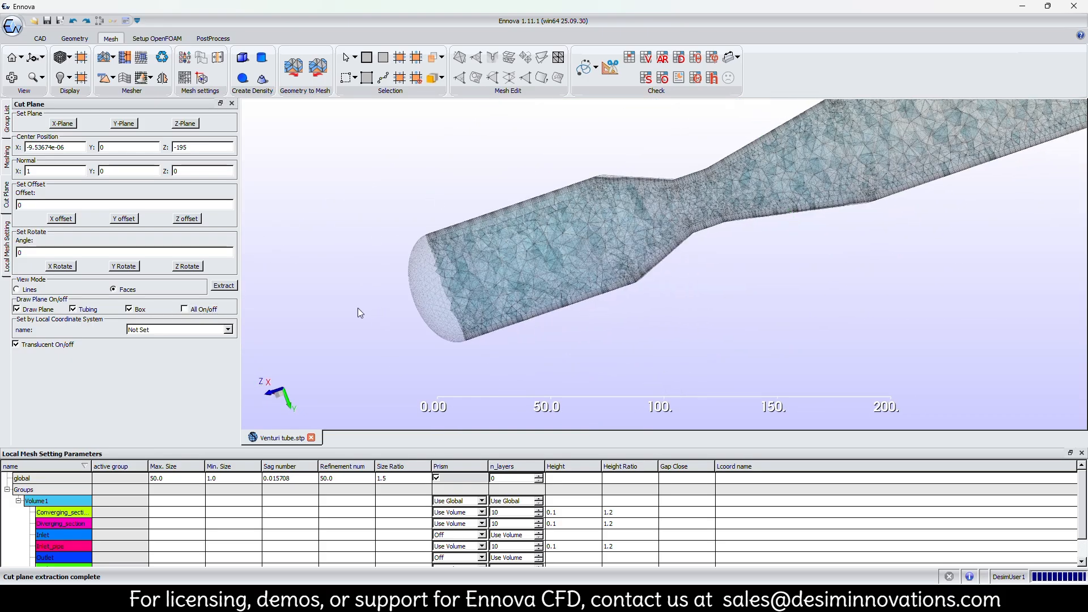
pyautogui.click(36, 346)
pyautogui.moveTo(713, 250); pyautogui.dragTo(624, 253, button='middle')
# Examine the tetrahedra and prism layers in the section around the throat and at the outlet corner.
pyautogui.scroll(3, 600, 253)
pyautogui.scroll(4, 567, 244)
pyautogui.scroll(-3, 512, 196)
pyautogui.scroll(3, 518, 211)
pyautogui.scroll(-5, 569, 162)
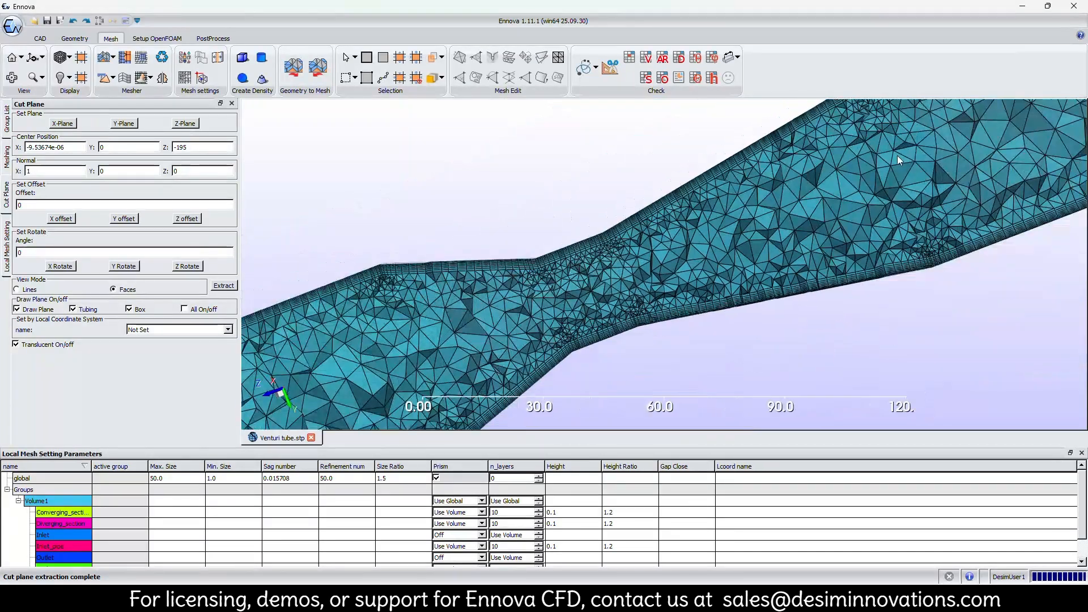
pyautogui.scroll(-1, 835, 210)
pyautogui.scroll(5, 818, 223)
pyautogui.scroll(3, 783, 260)
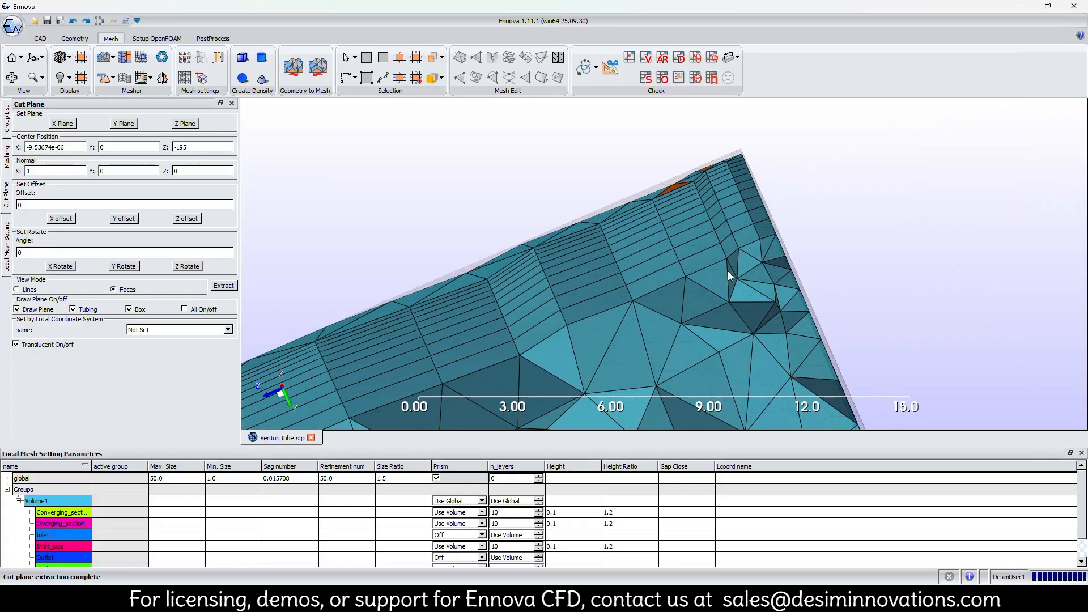
pyautogui.scroll(-2, 727, 271)
pyautogui.scroll(-4, 727, 271)
# Inspect the sectioned tetrahedral mesh along the tube from the outlet pipe back to the inlet end.
pyautogui.moveTo(611, 318); pyautogui.dragTo(825, 125, button='middle')
pyautogui.moveTo(558, 286); pyautogui.dragTo(979, 54, button='middle')
pyautogui.moveTo(644, 162); pyautogui.dragTo(984, 98, button='middle')
pyautogui.moveTo(738, 172); pyautogui.dragTo(1043, 137, button='middle')
pyautogui.moveTo(777, 259); pyautogui.dragTo(869, 161, button='middle')
pyautogui.moveTo(951, 247); pyautogui.dragTo(719, 212, button='middle')
pyautogui.scroll(5, 605, 256)
pyautogui.scroll(4, 589, 269)
pyautogui.moveTo(558, 311); pyautogui.dragTo(755, 177, button='middle')
pyautogui.scroll(-3, 511, 291)
pyautogui.moveTo(625, 274)
pyautogui.mouseDown(button='middle')
pyautogui.moveTo(600, 281)
pyautogui.moveTo(648, 299)
pyautogui.moveTo(619, 286)
pyautogui.moveTo(627, 274)
pyautogui.mouseUp(button='middle')
pyautogui.scroll(-3, 626, 274)
pyautogui.scroll(-5, 700, 166)
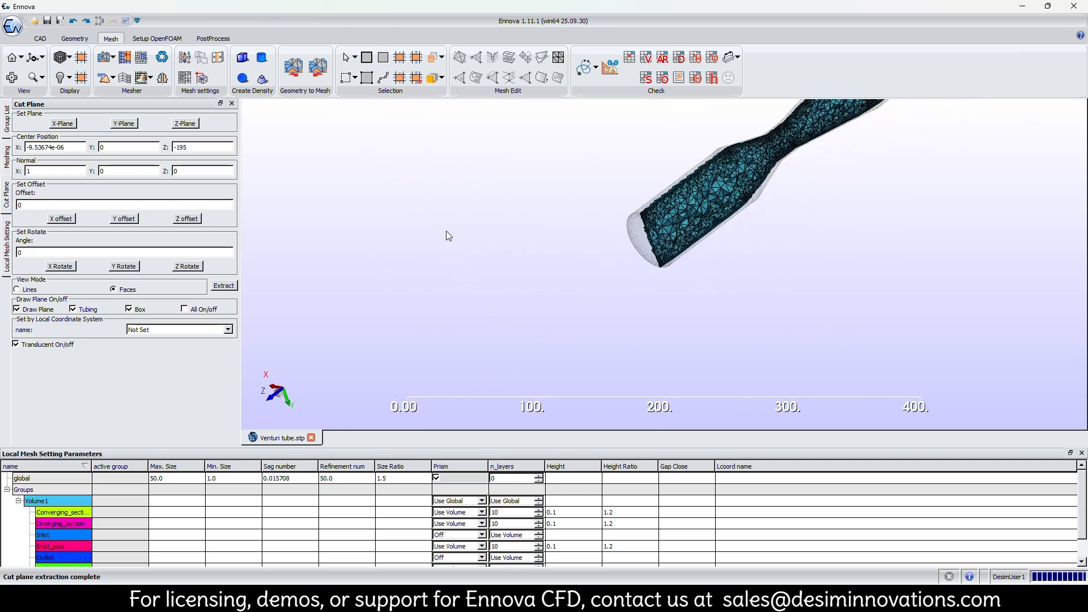
# Close the cut plane and display the complete venturi mesh from the inlet side.
pyautogui.click(232, 103)
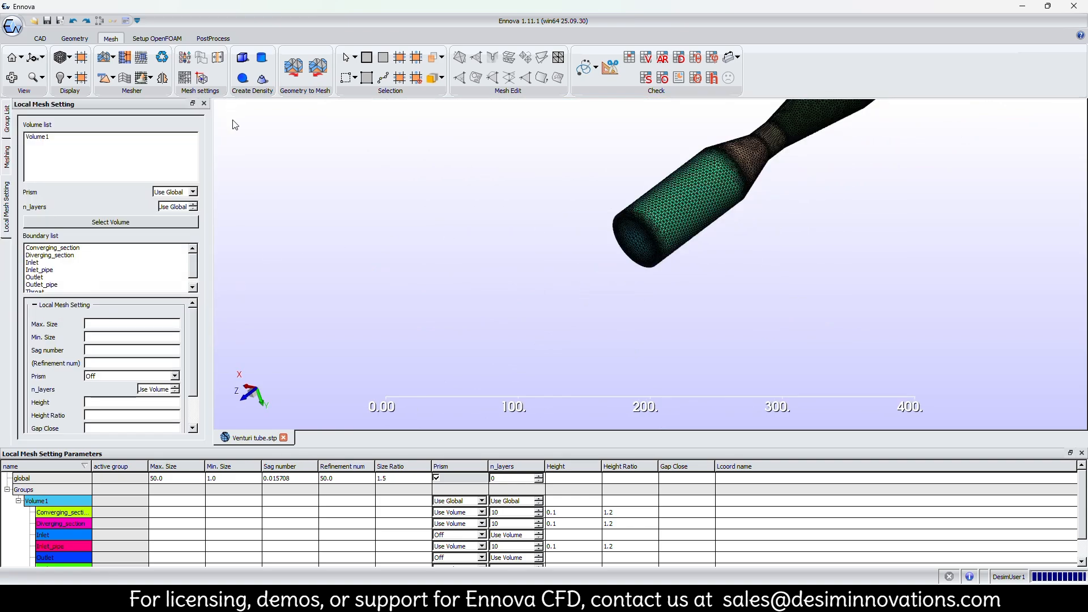
pyautogui.scroll(3, 371, 294)
pyautogui.moveTo(458, 297); pyautogui.dragTo(563, 293, button='middle')
pyautogui.scroll(-4, 564, 292)
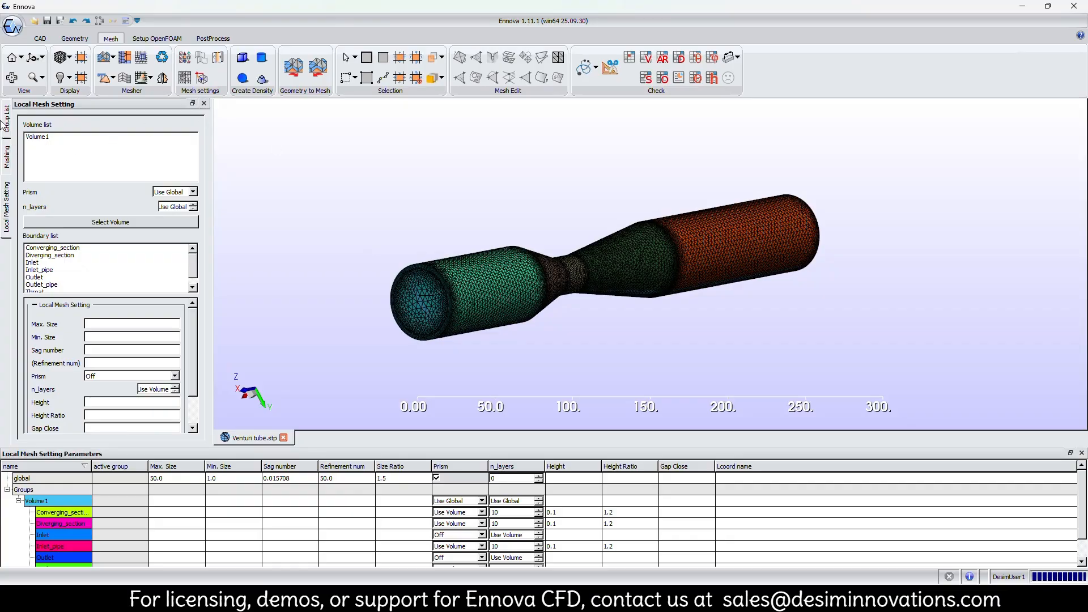
# Generate a topology-based mesh of the venturi with the Boundary Layer and Polyhedral Mesh options enabled.
pyautogui.click(8, 151)
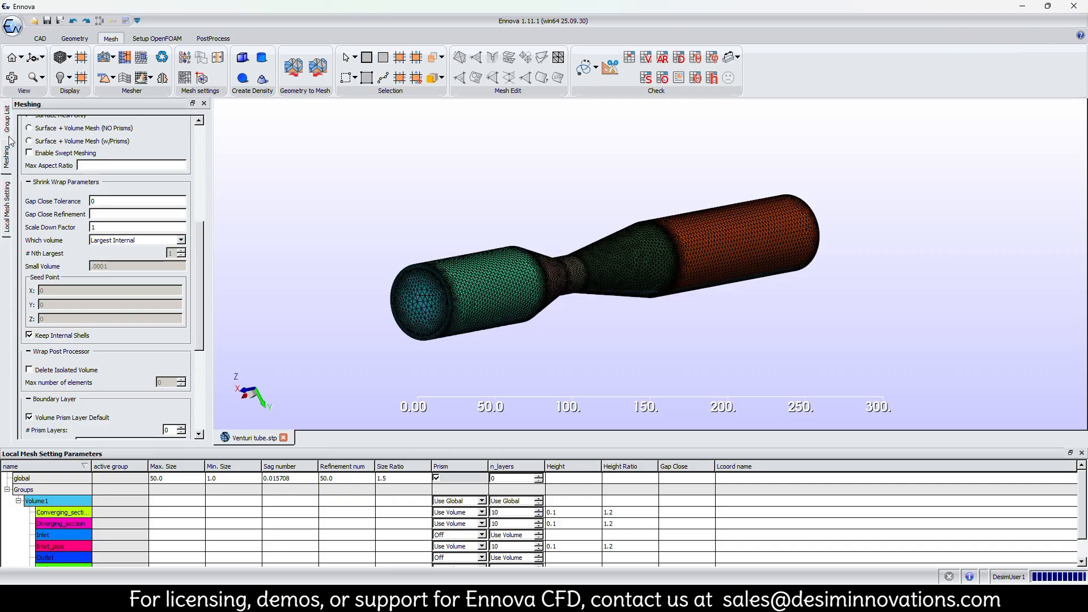
pyautogui.click(115, 61)
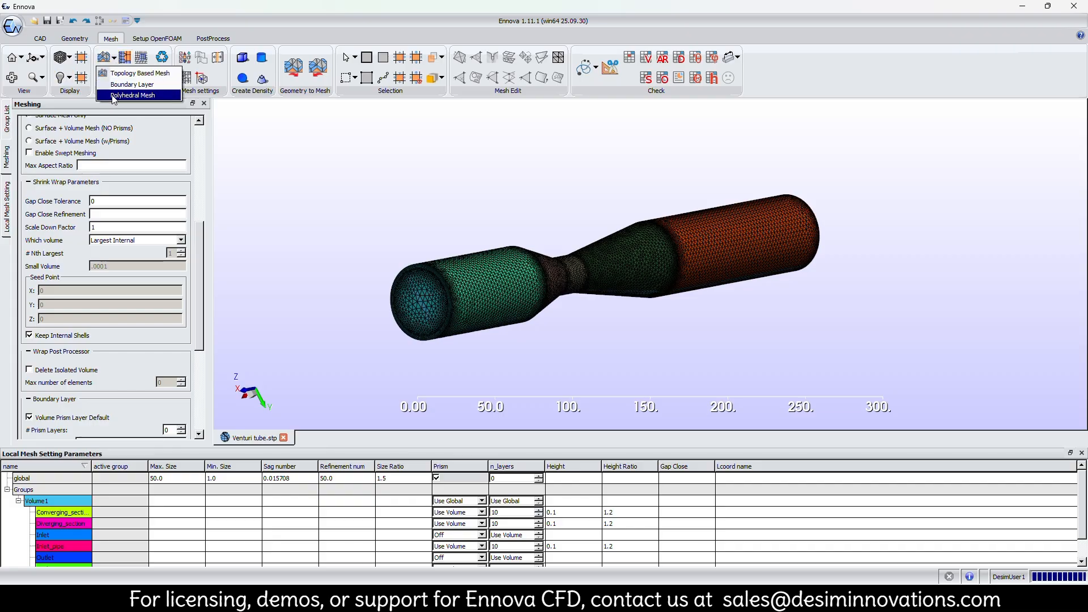
pyautogui.click(117, 85)
pyautogui.click(113, 59)
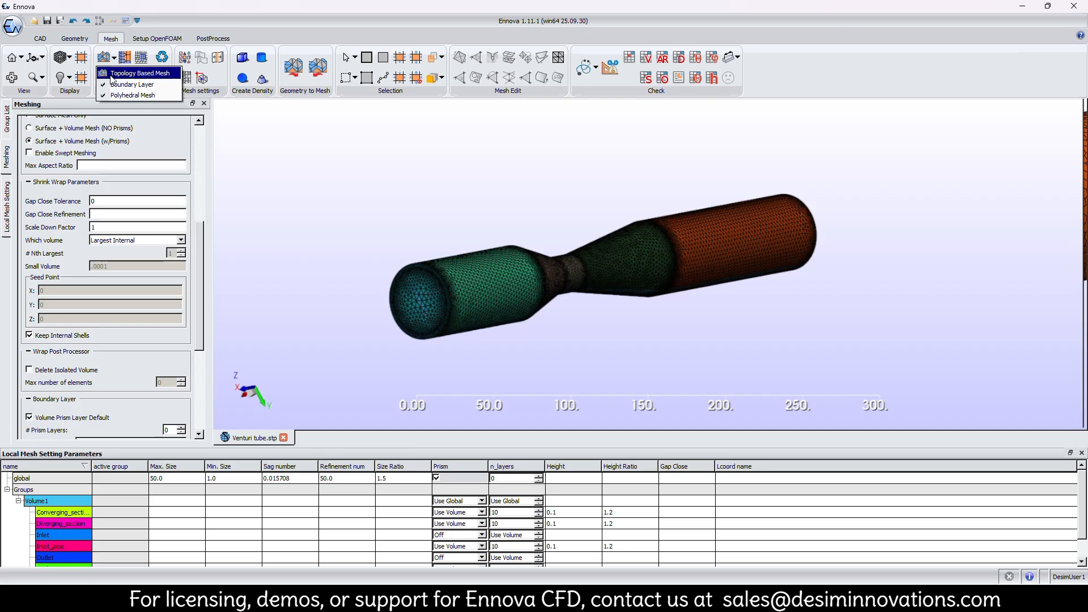
pyautogui.click(111, 77)
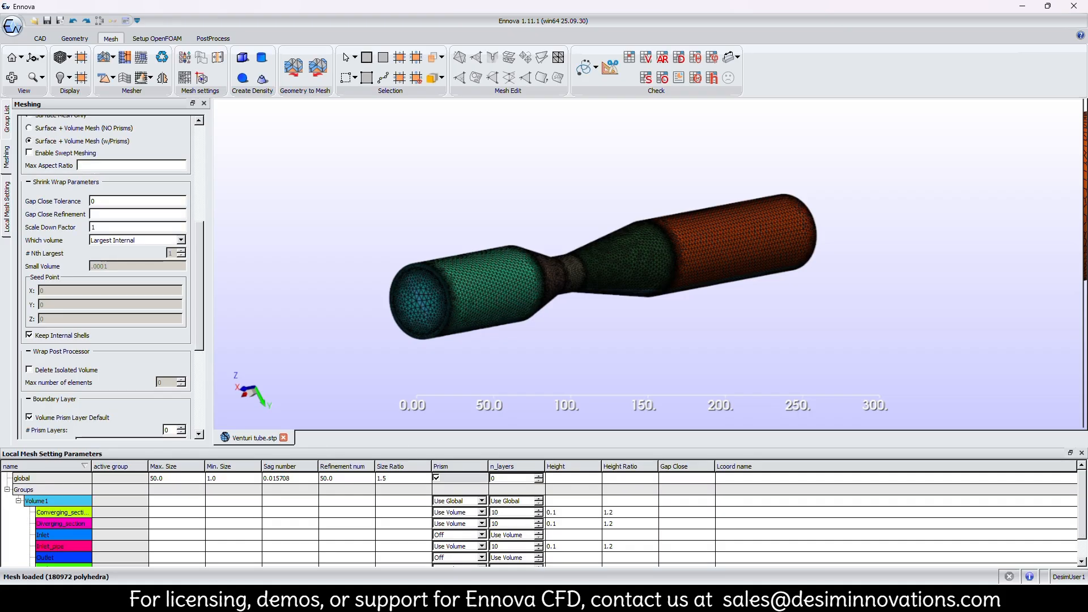
# Examine the polyhedral cells on the inlet face and the adjoining inlet pipe surface.
pyautogui.scroll(3, 505, 310)
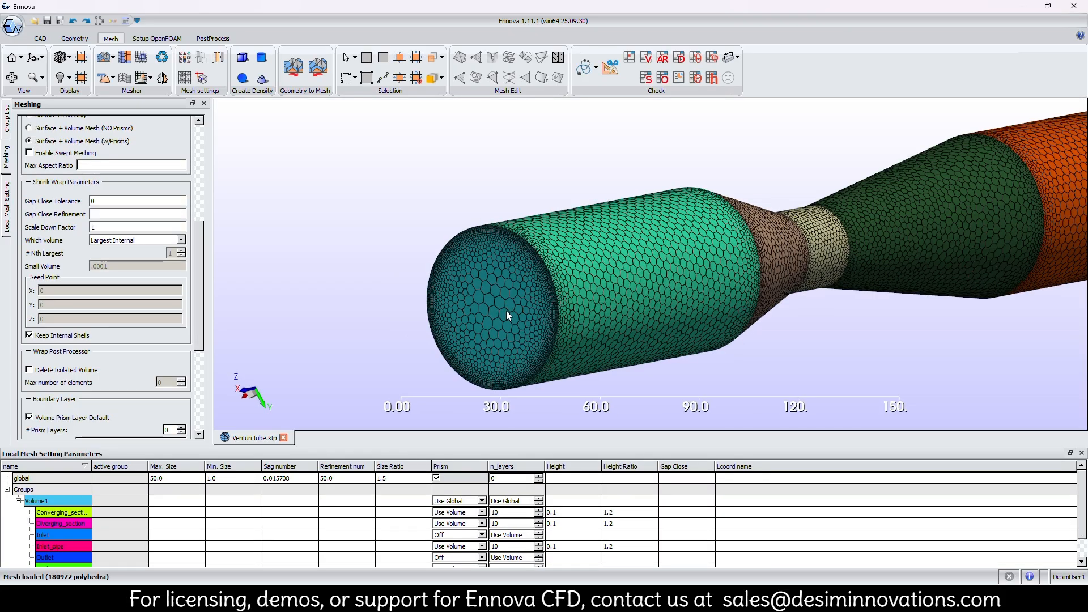
pyautogui.scroll(4, 508, 298)
pyautogui.scroll(3, 607, 240)
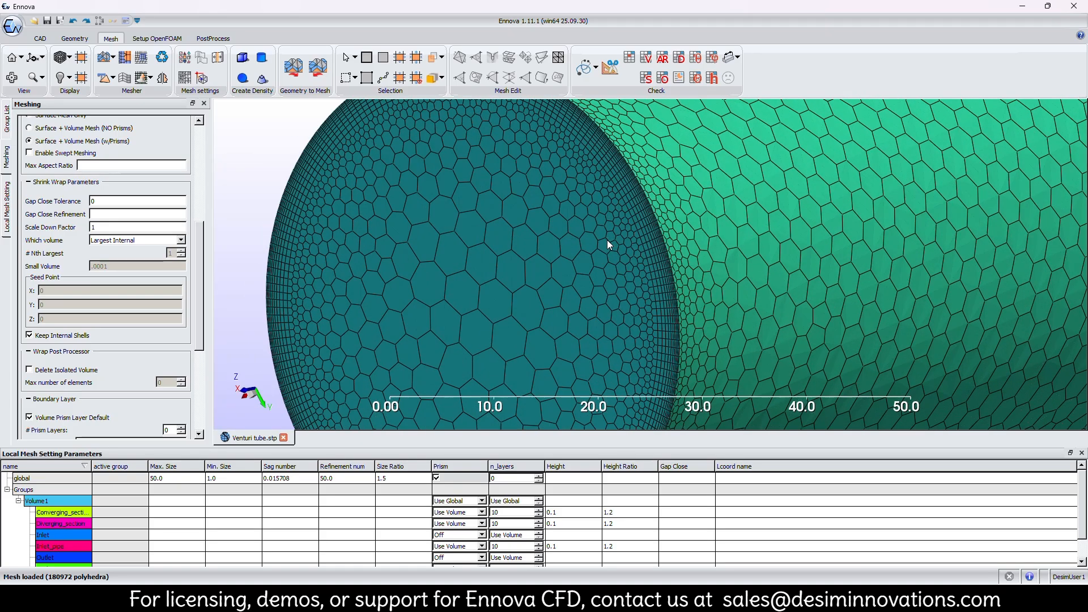
pyautogui.scroll(-2, 606, 240)
pyautogui.scroll(-2, 563, 258)
pyautogui.scroll(3, 559, 257)
pyautogui.scroll(-4, 559, 257)
pyautogui.scroll(-2, 568, 321)
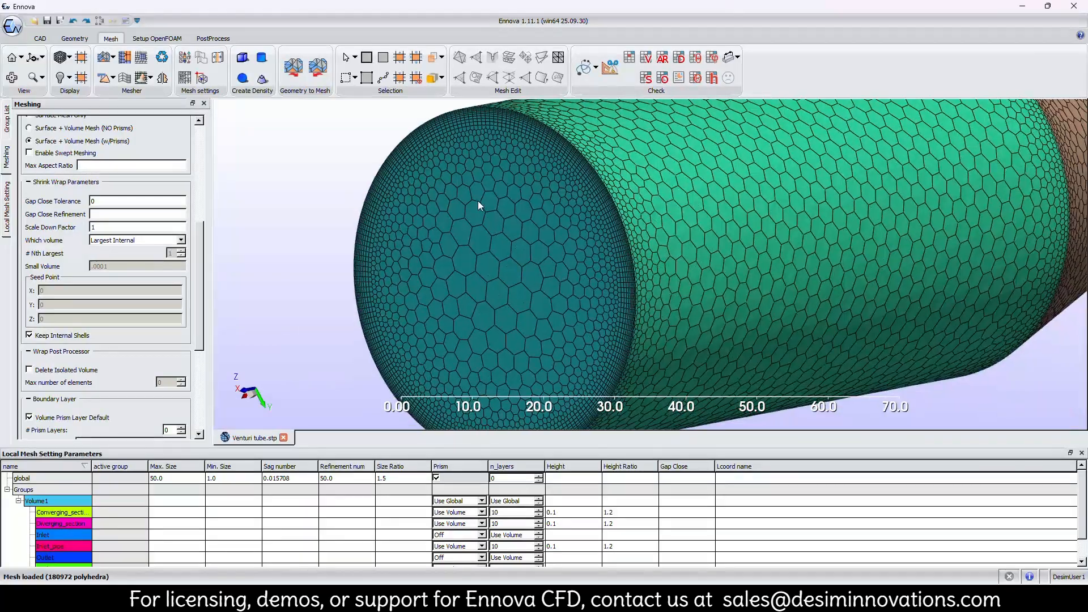
# Inspect the boundary layers along the lower rim of the inlet face up close.
pyautogui.scroll(5, 574, 351)
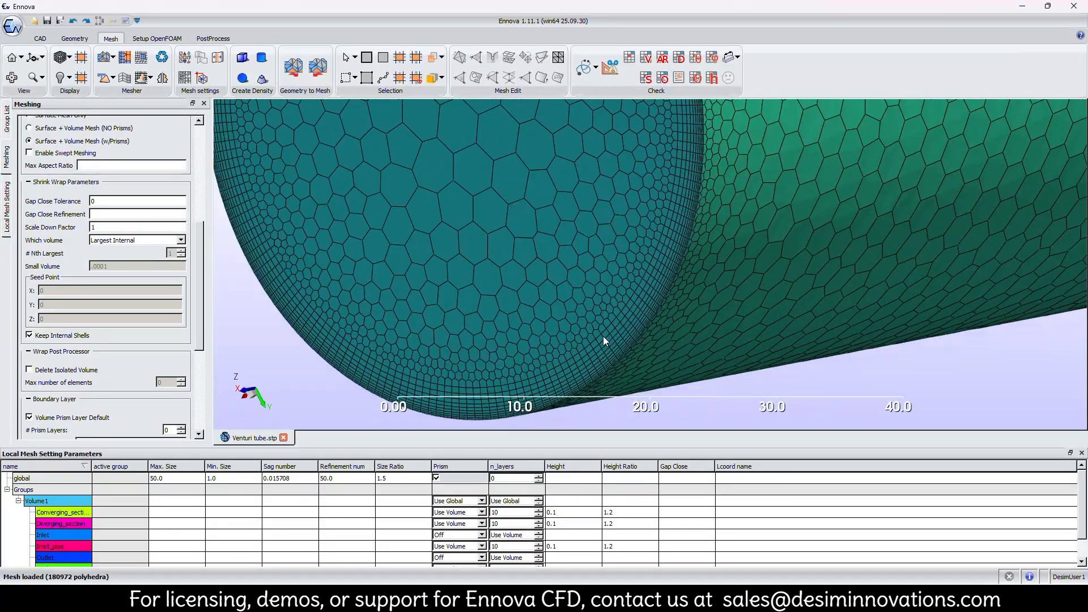
pyautogui.scroll(4, 566, 322)
pyautogui.scroll(-5, 565, 322)
pyautogui.moveTo(564, 346); pyautogui.dragTo(553, 318, button='middle')
pyautogui.scroll(4, 568, 240)
pyautogui.scroll(5, 566, 268)
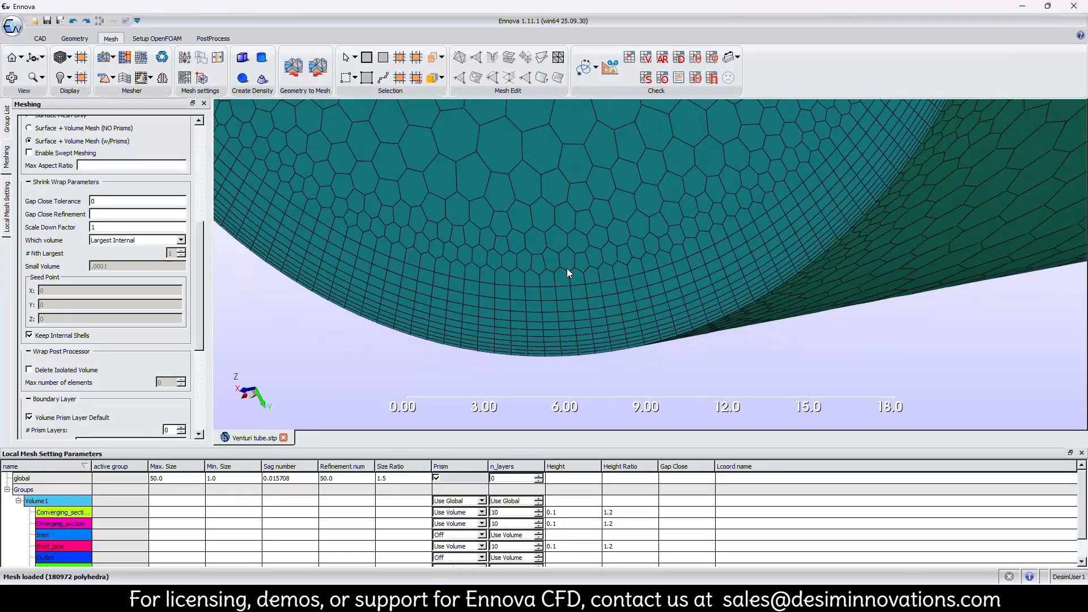
pyautogui.scroll(-8, 538, 374)
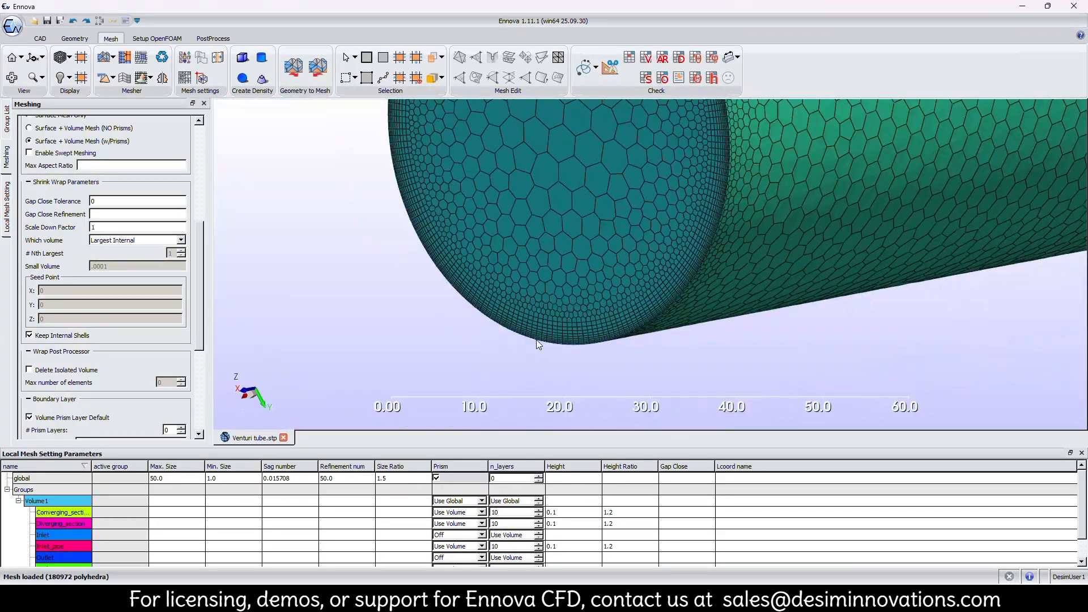
# Extract an X-plane cut section through the polyhedral mesh.
pyautogui.moveTo(534, 365); pyautogui.dragTo(244, 328)
pyautogui.click(605, 75)
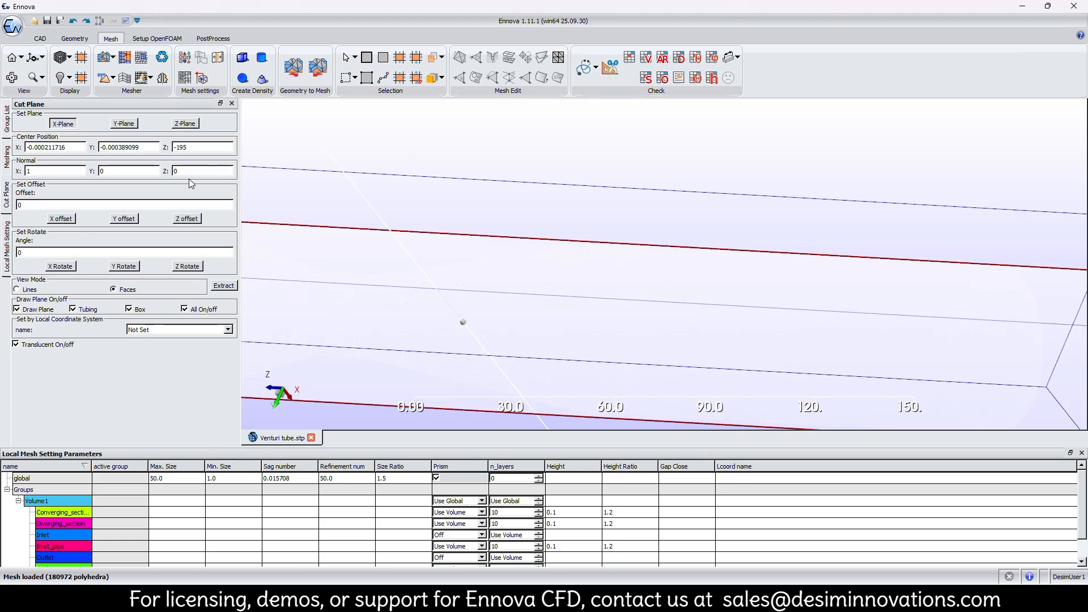
pyautogui.click(221, 287)
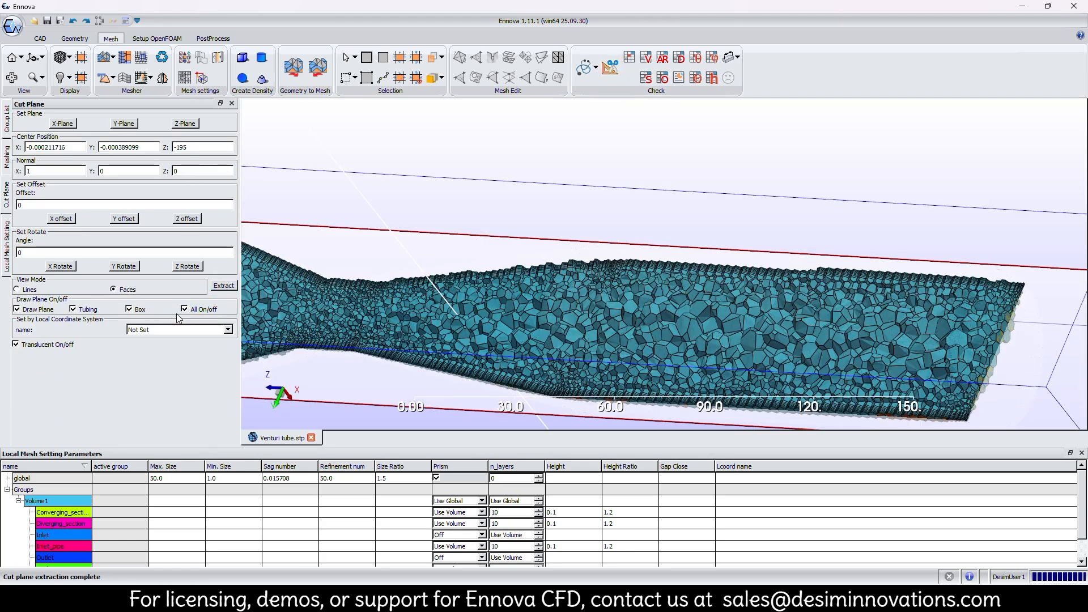
pyautogui.click(40, 347)
pyautogui.click(40, 348)
# Shift the cut section to X -8.60468, hide all plane graphics, and show it solid inside the translucent shell.
pyautogui.moveTo(569, 315); pyautogui.dragTo(636, 201)
pyautogui.scroll(1, 636, 202)
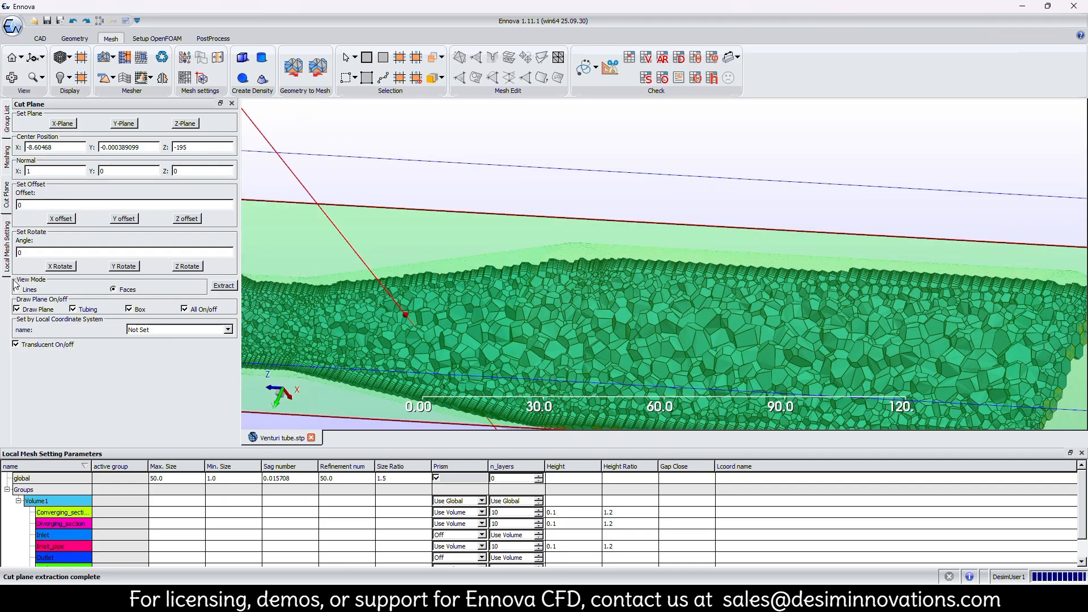
pyautogui.click(193, 311)
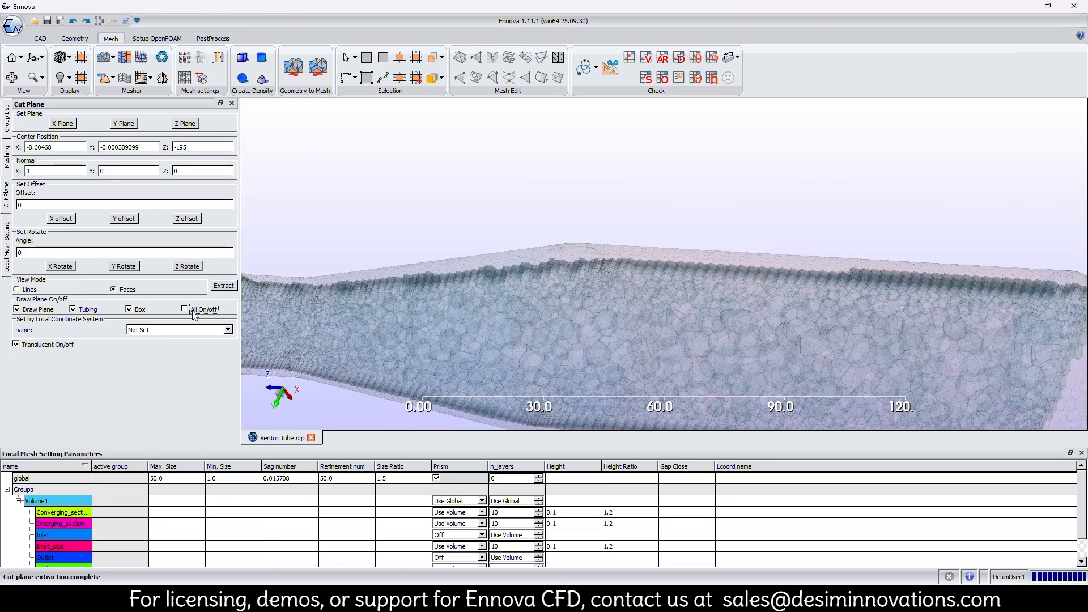
pyautogui.click(55, 342)
# Examine the polyhedral cells inside the sectioned venturi from several angles, ending at the outlet end.
pyautogui.moveTo(474, 224); pyautogui.dragTo(573, 320)
pyautogui.scroll(5, 572, 321)
pyautogui.scroll(-4, 573, 321)
pyautogui.moveTo(661, 266); pyautogui.dragTo(462, 296)
pyautogui.scroll(5, 664, 285)
pyautogui.scroll(-4, 664, 285)
pyautogui.moveTo(651, 287); pyautogui.dragTo(695, 226)
pyautogui.scroll(3, 570, 267)
pyautogui.scroll(-3, 608, 265)
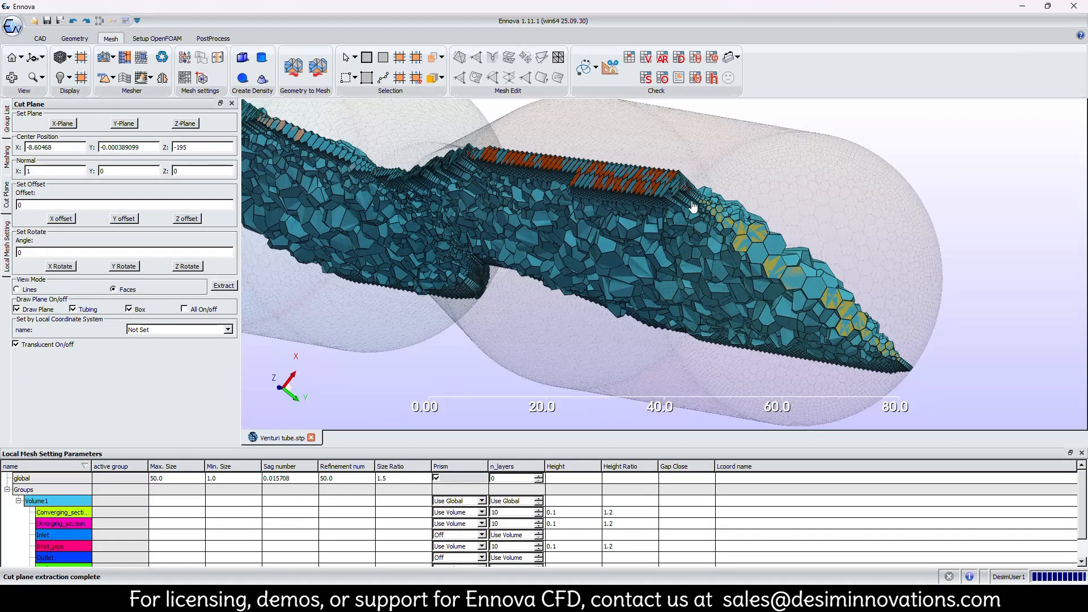
# Inspect the prism layers at the outlet corner up close and the section's cells back along the tube to the inlet.
pyautogui.scroll(5, 697, 221)
pyautogui.moveTo(704, 175); pyautogui.dragTo(655, 335, button='middle')
pyautogui.scroll(1, 635, 247)
pyautogui.scroll(3, 636, 246)
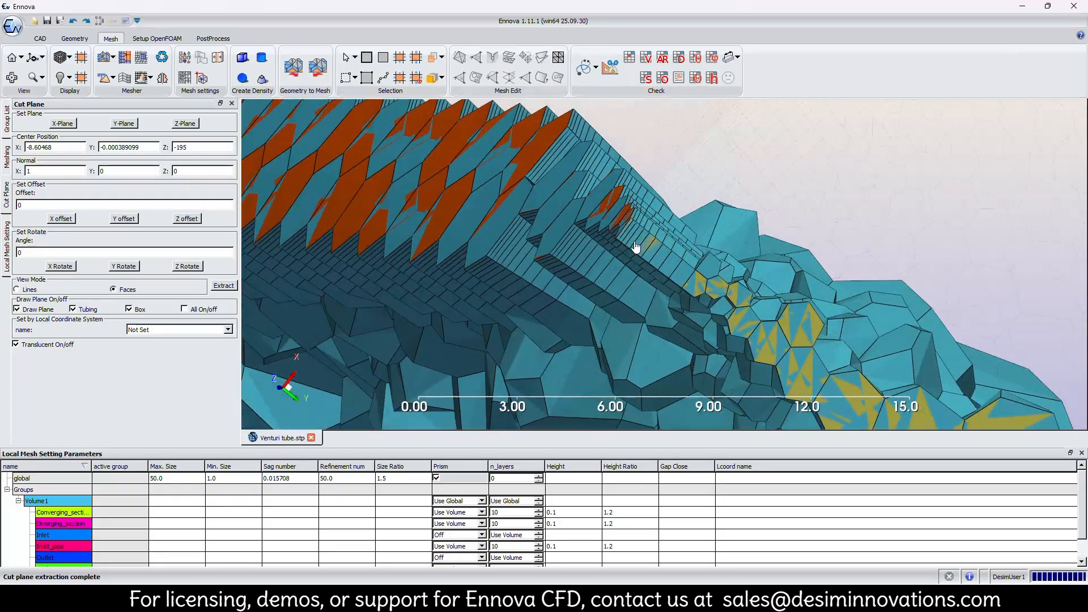
pyautogui.scroll(-6, 636, 246)
pyautogui.moveTo(641, 239); pyautogui.dragTo(661, 296)
pyautogui.scroll(-4, 661, 296)
pyautogui.moveTo(379, 347); pyautogui.dragTo(420, 342)
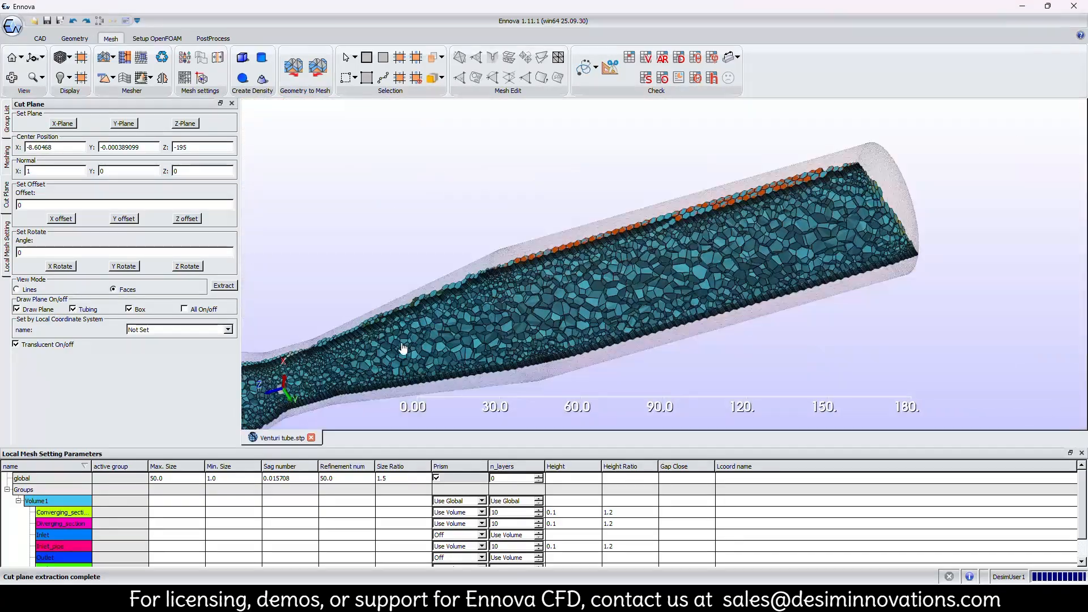
pyautogui.moveTo(427, 340); pyautogui.dragTo(659, 278, button='middle')
pyautogui.moveTo(396, 380); pyautogui.dragTo(559, 305, button='middle')
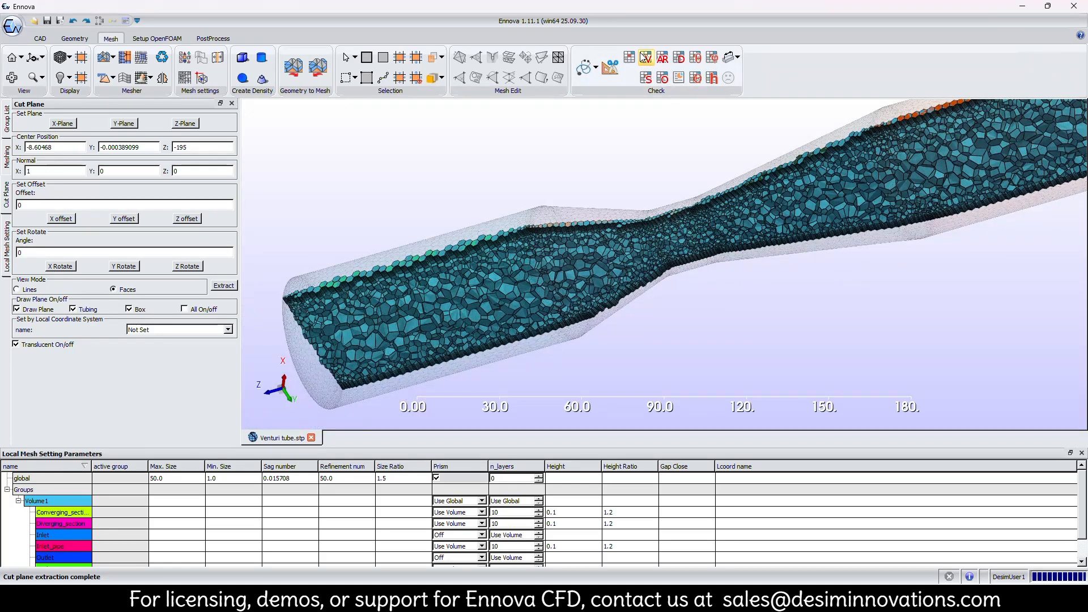
# Check the polyhedral mesh's quality, skewness and orthogonality distributions.
pyautogui.scroll(-3, 518, 351)
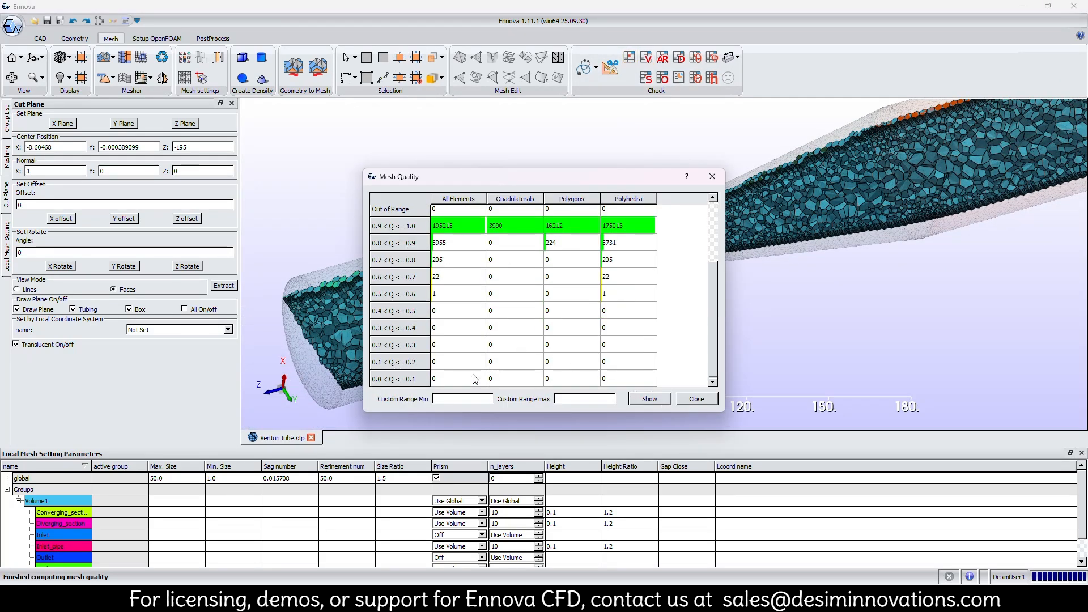
pyautogui.scroll(3, 475, 379)
pyautogui.click(696, 398)
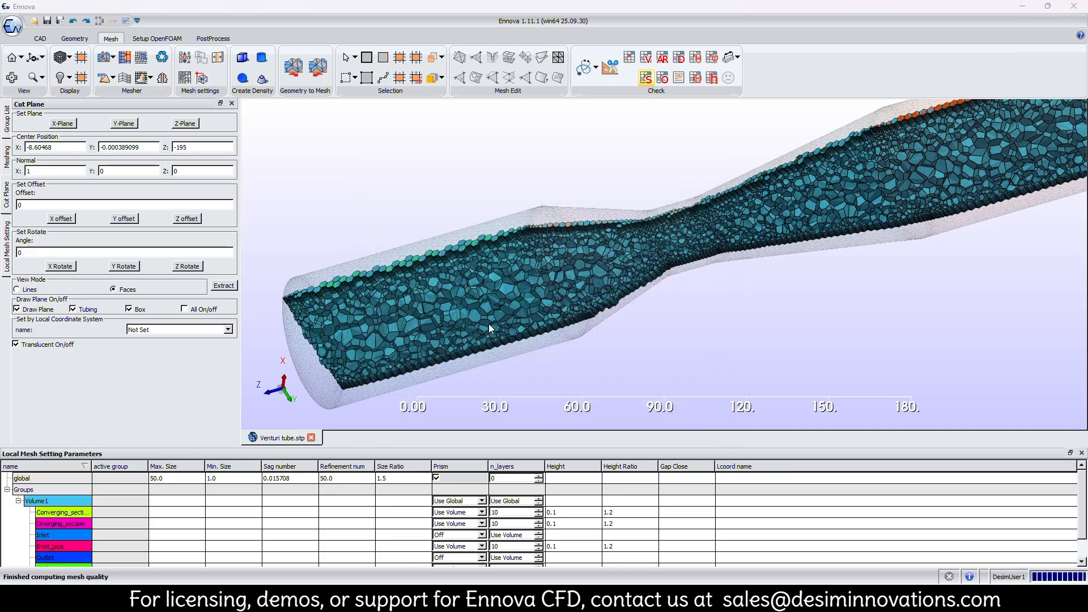
pyautogui.click(714, 404)
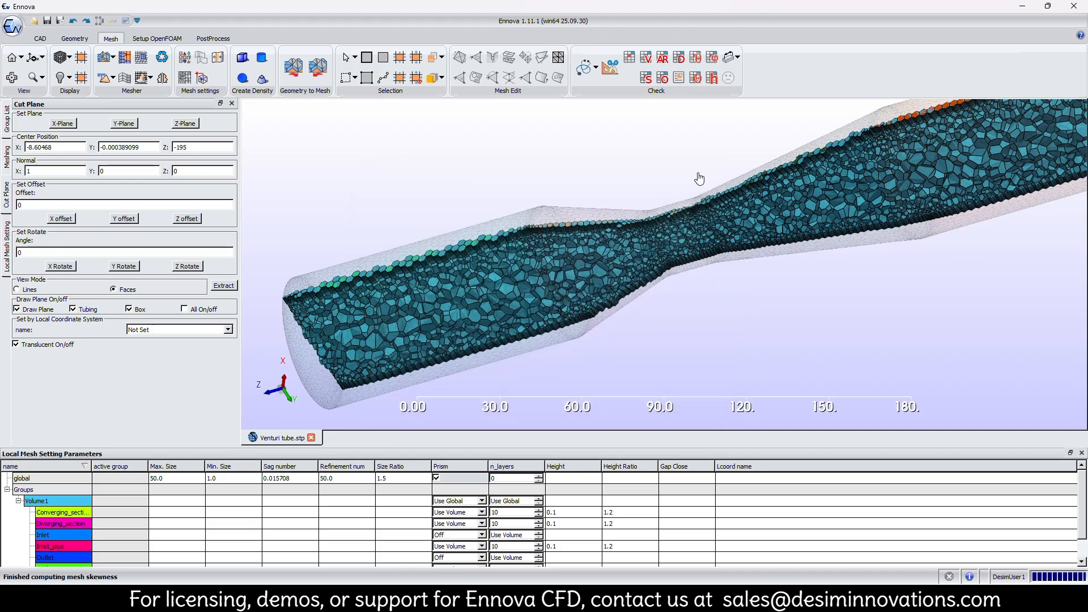
pyautogui.click(662, 78)
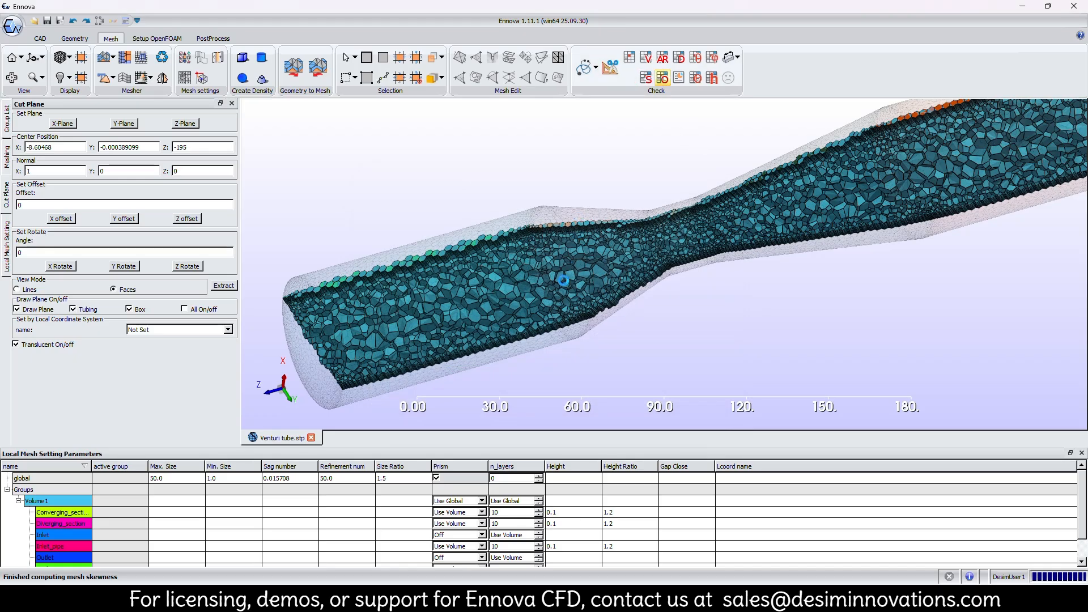
pyautogui.scroll(-3, 564, 281)
pyautogui.click(698, 399)
# Examine the prism layers along the inlet pipe wall in the section, and close the cut plane.
pyautogui.scroll(-5, 667, 261)
pyautogui.moveTo(667, 261); pyautogui.dragTo(621, 318, button='middle')
pyautogui.scroll(10, 581, 297)
pyautogui.scroll(-5, 580, 296)
pyautogui.scroll(5, 624, 226)
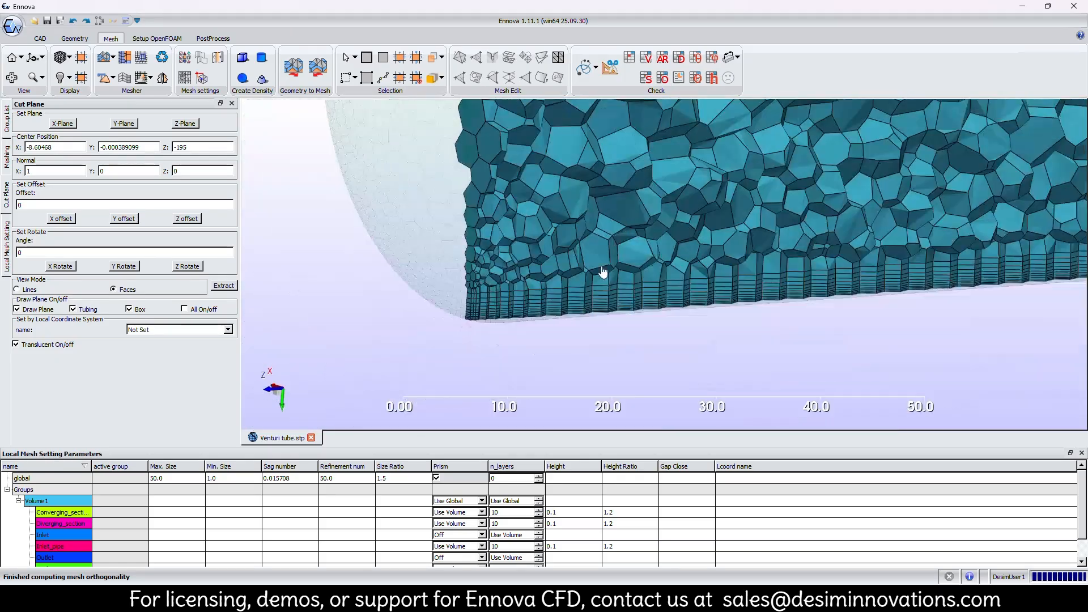
pyautogui.scroll(-10, 624, 226)
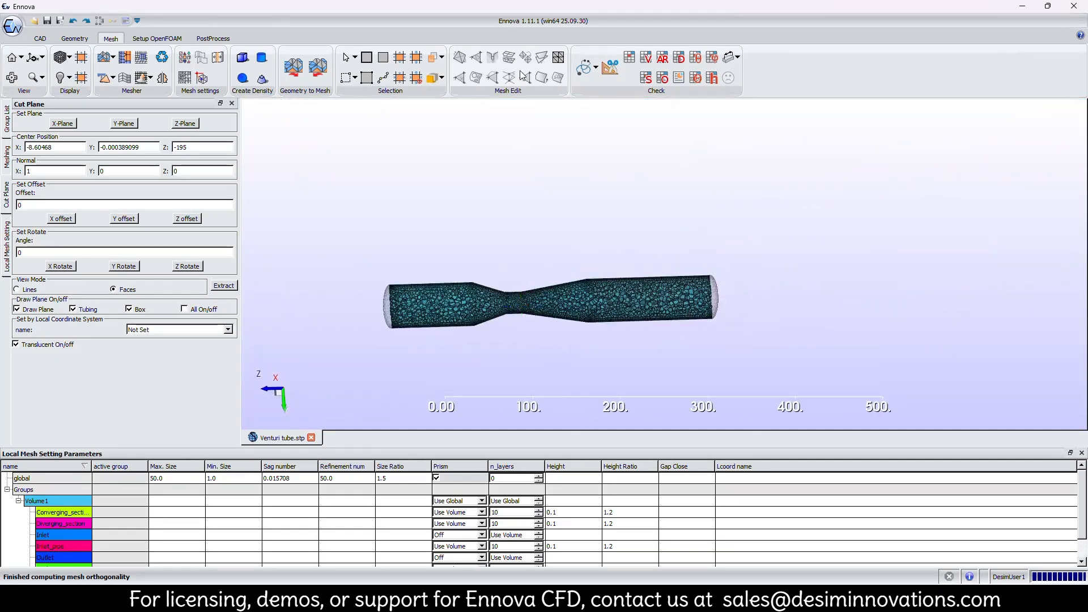
pyautogui.click(232, 103)
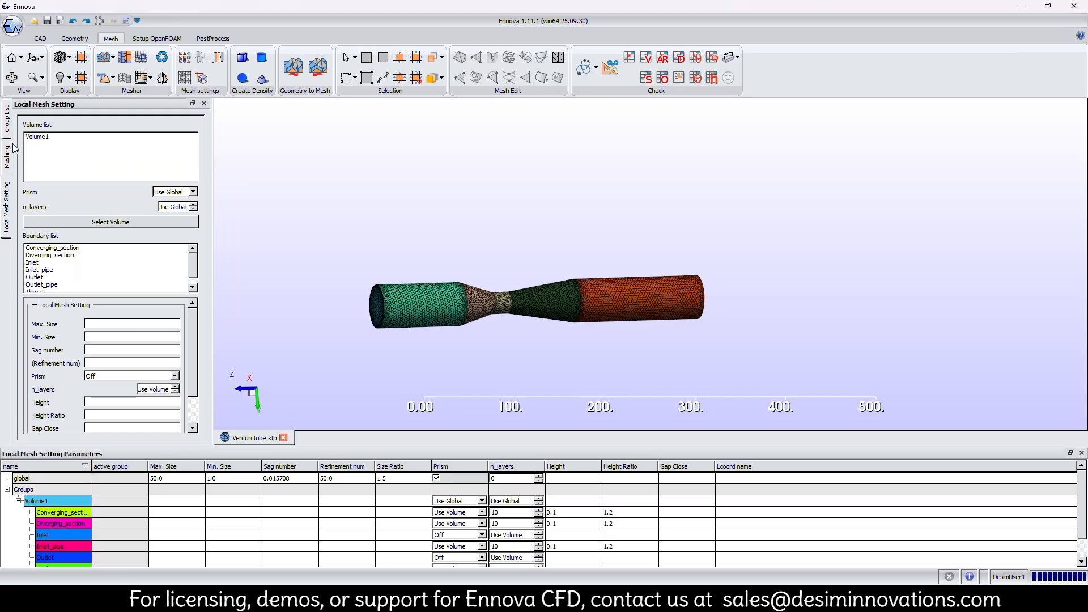
pyautogui.click(6, 127)
pyautogui.rightClick(26, 234)
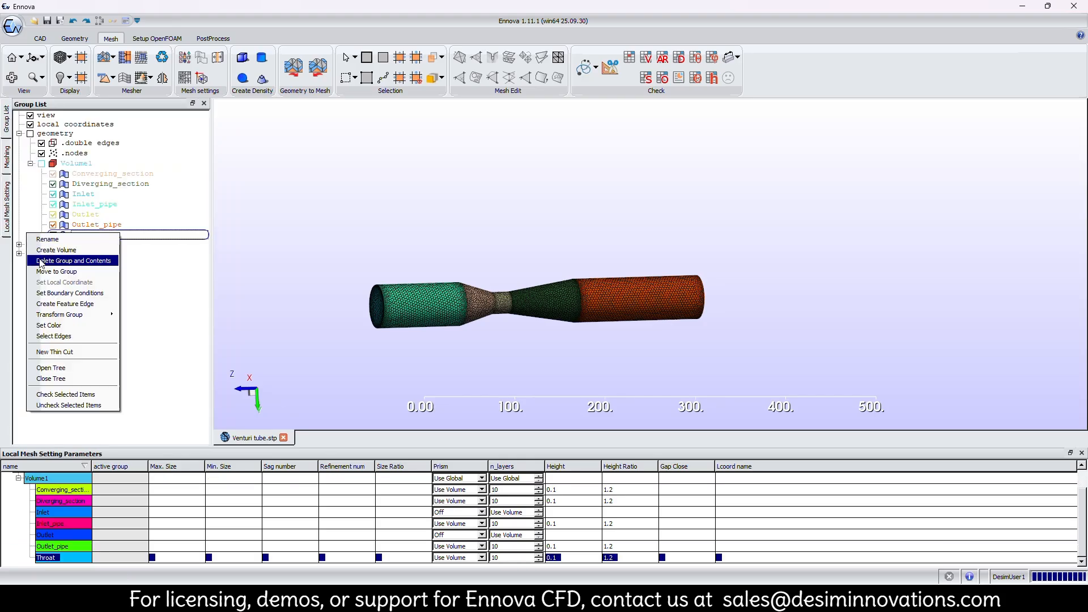
pyautogui.click(31, 272)
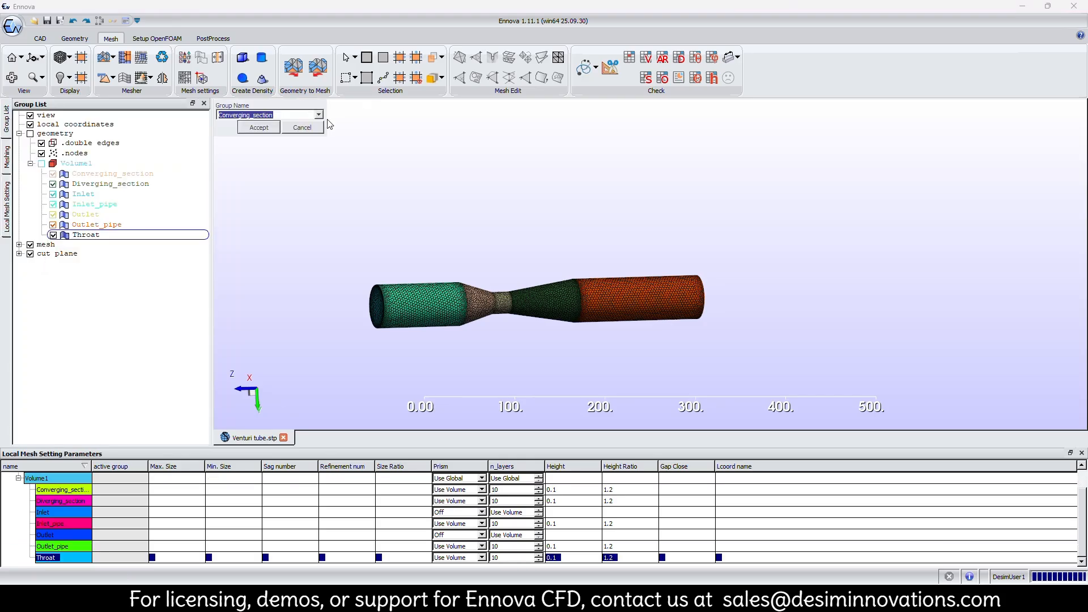
pyautogui.click(307, 131)
# Remove the cut plane from the venturi model.
pyautogui.rightClick(66, 257)
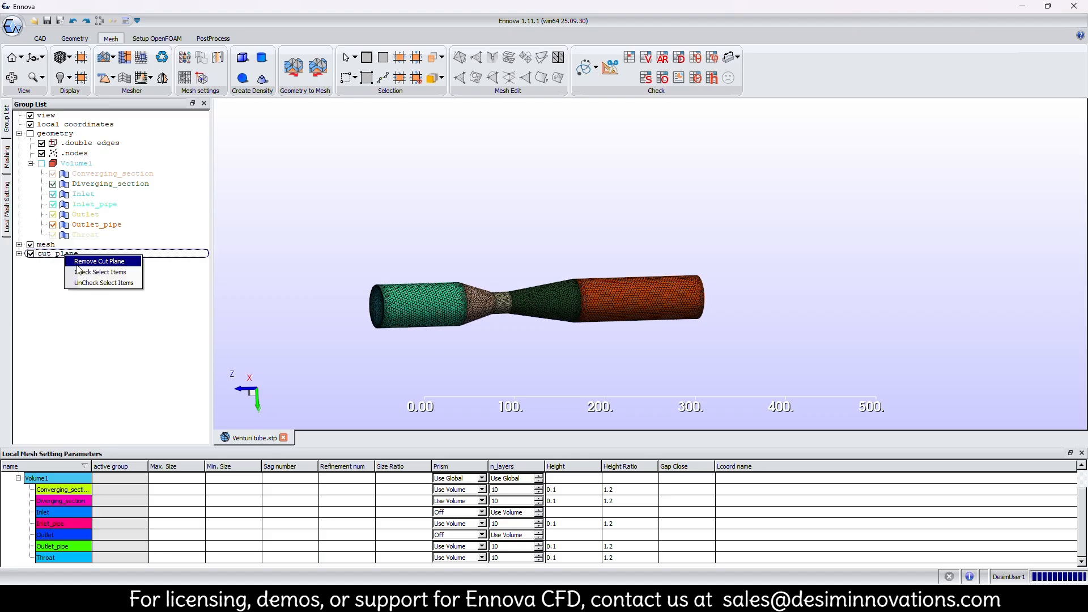
pyautogui.click(86, 263)
pyautogui.moveTo(443, 295); pyautogui.dragTo(527, 243, button='middle')
pyautogui.moveTo(527, 244); pyautogui.dragTo(504, 251)
pyautogui.scroll(4, 471, 251)
pyautogui.moveTo(452, 246); pyautogui.dragTo(522, 304, button='middle')
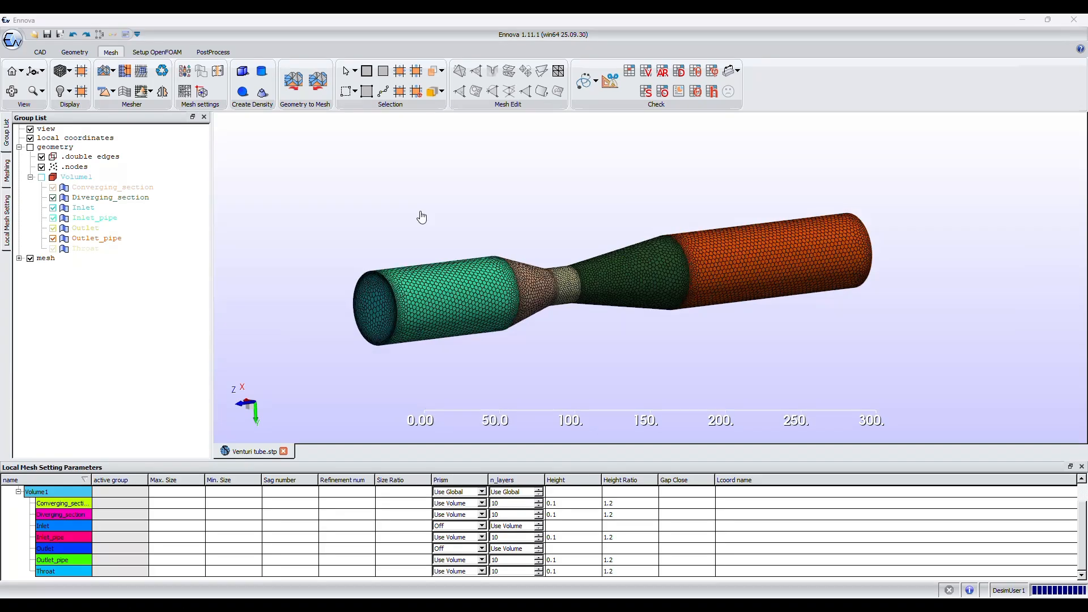
# Save the meshed case as "Venturi tube.ecf" in the D:\Ennova_tutorial\Ventrui Tube folder.
pyautogui.click(51, 35)
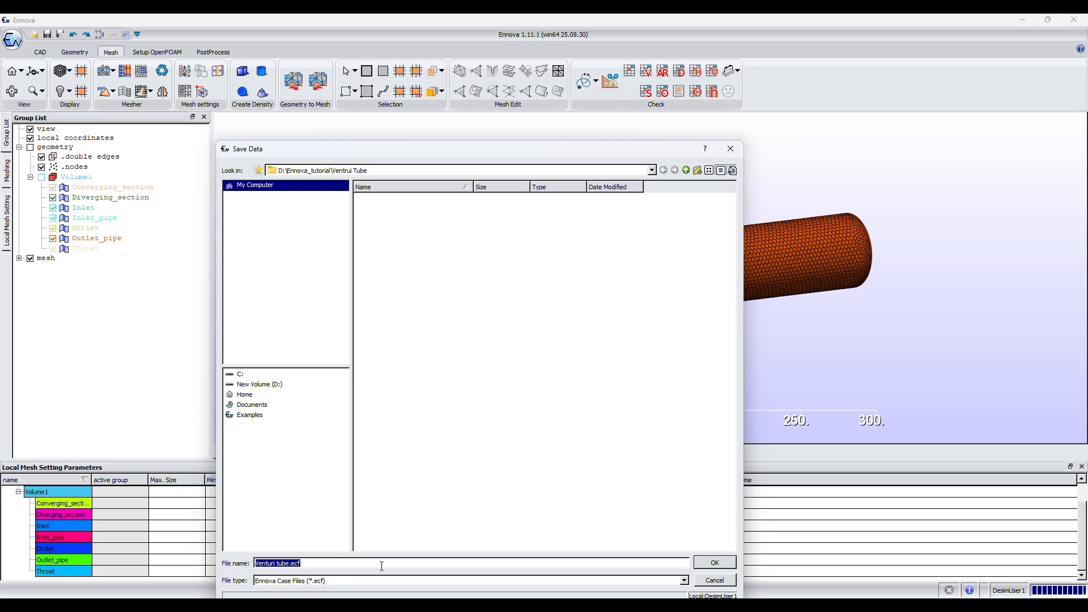
pyautogui.click(719, 560)
pyautogui.click(719, 559)
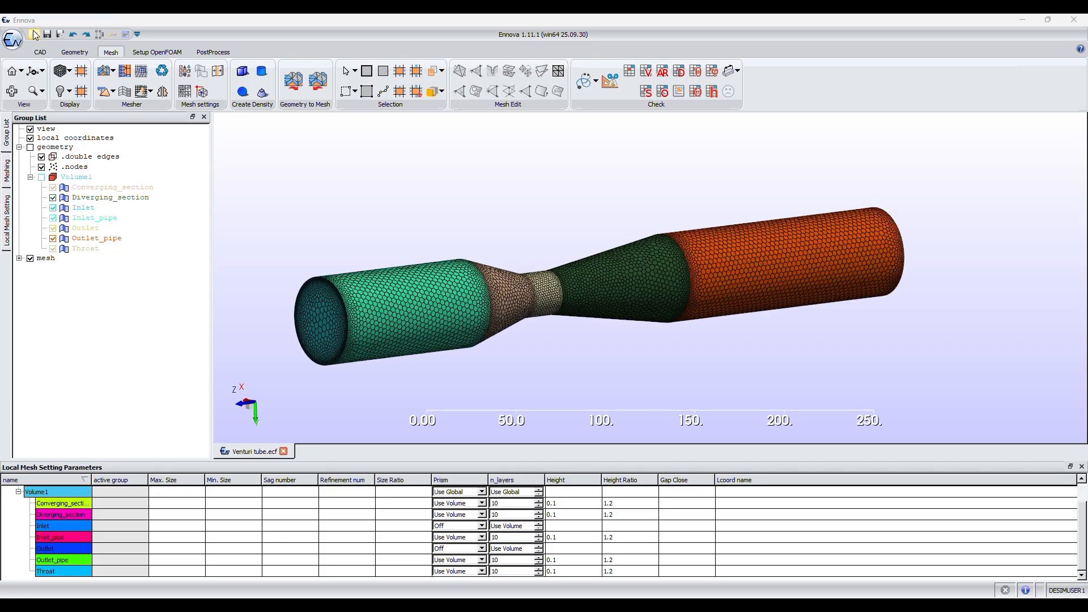
# Export the mesh in ASCII format as the Fluent mesh file "Venturi tube.msh".
pyautogui.click(12, 39)
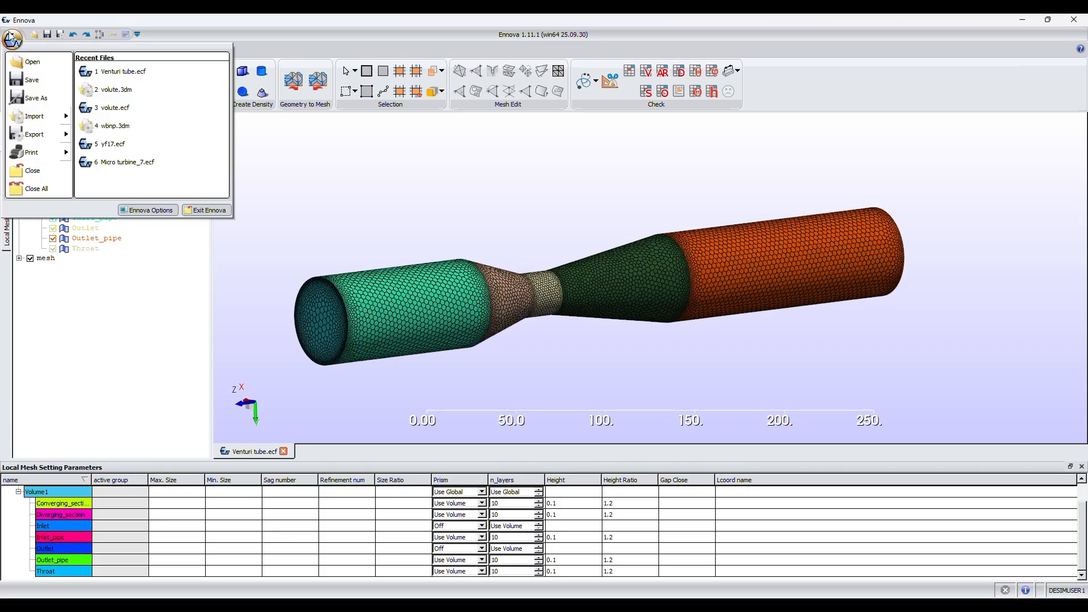
pyautogui.moveTo(43, 138)
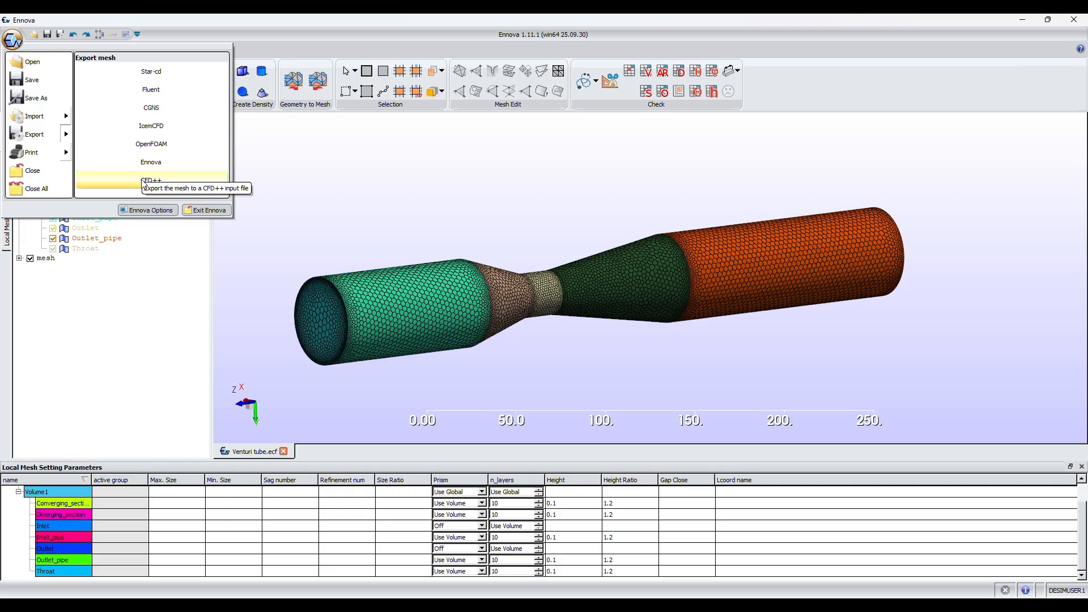
pyautogui.click(143, 91)
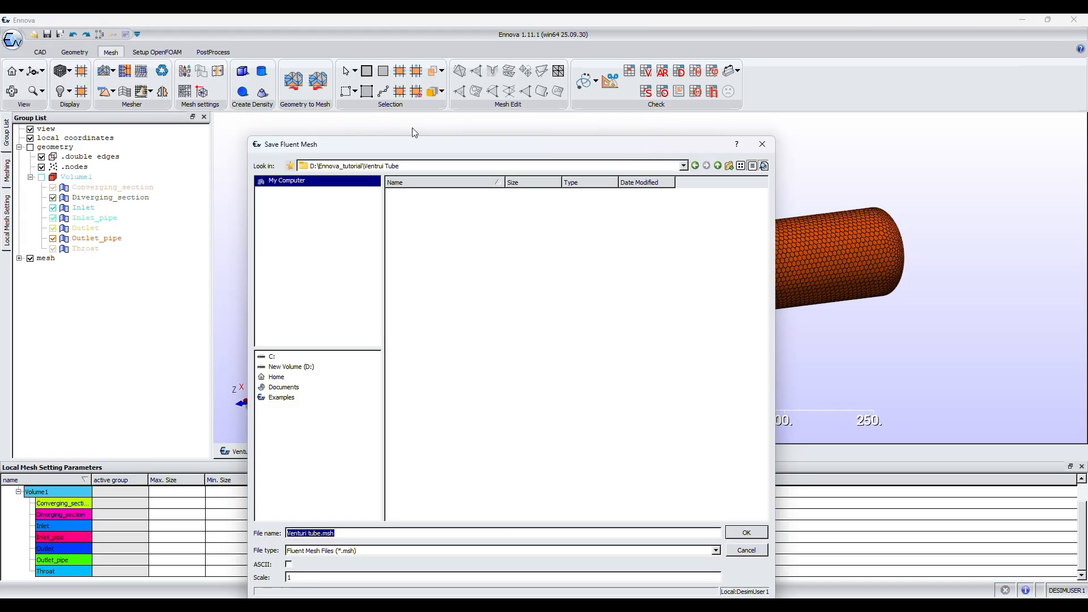
pyautogui.moveTo(409, 141); pyautogui.dragTo(407, 64)
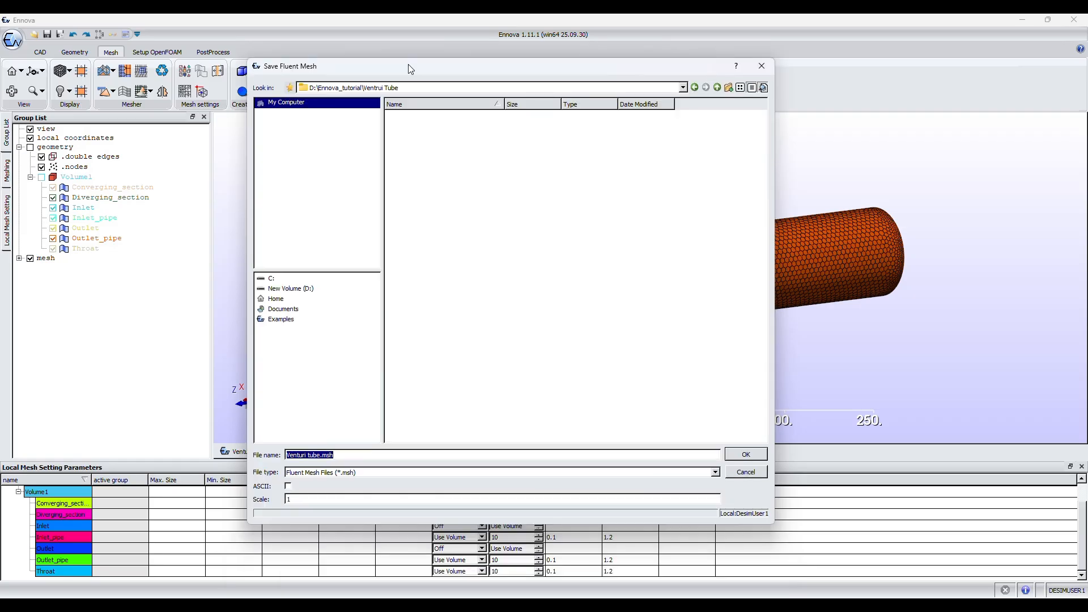
pyautogui.click(288, 486)
pyautogui.click(315, 473)
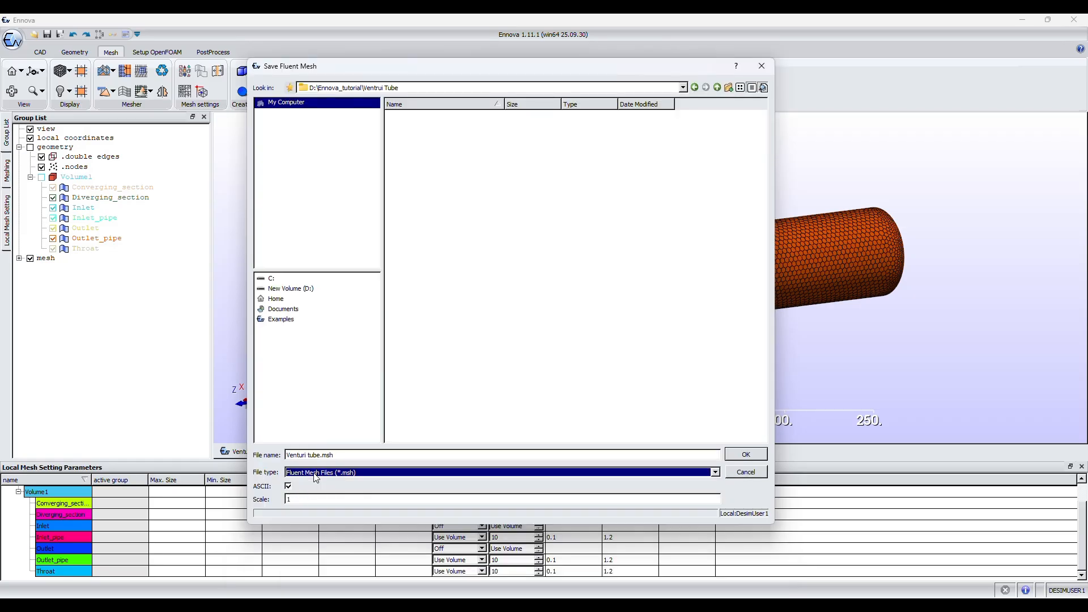
pyautogui.click(755, 453)
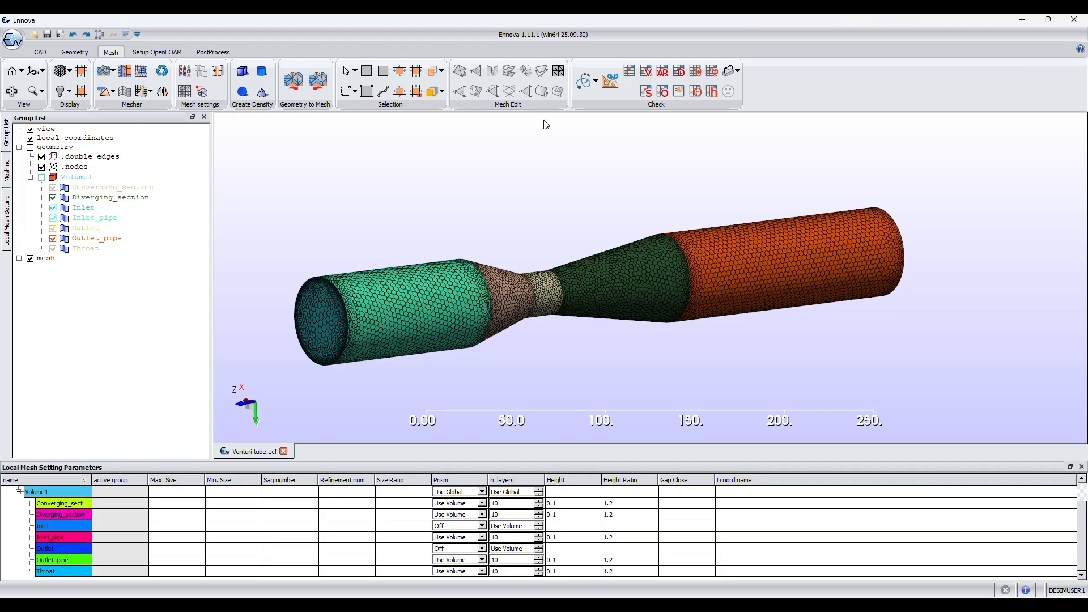
# Open the OpenFOAM setup tools.
pyautogui.click(152, 54)
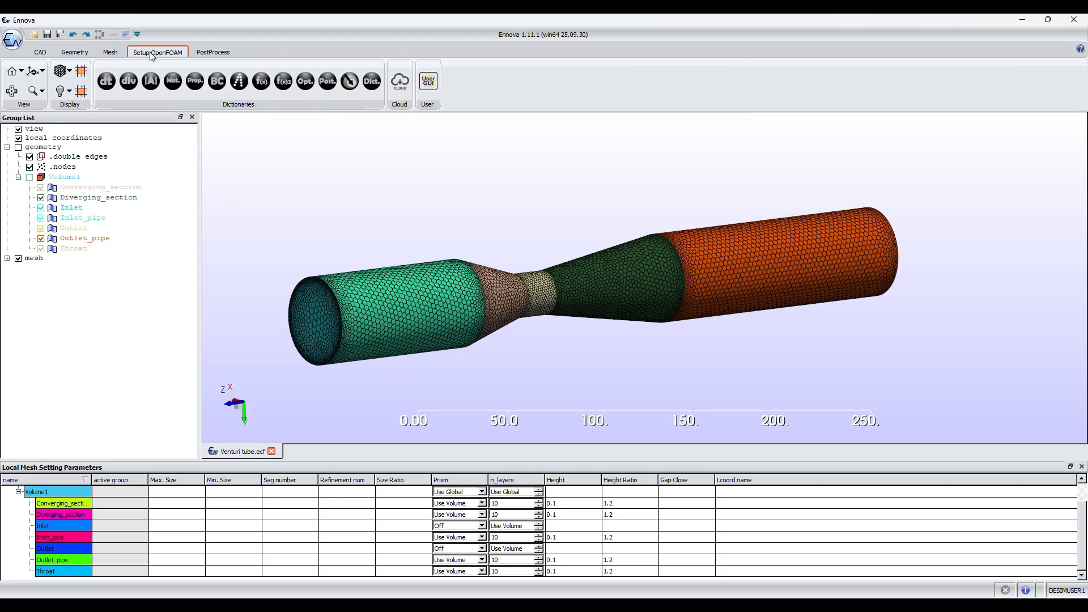